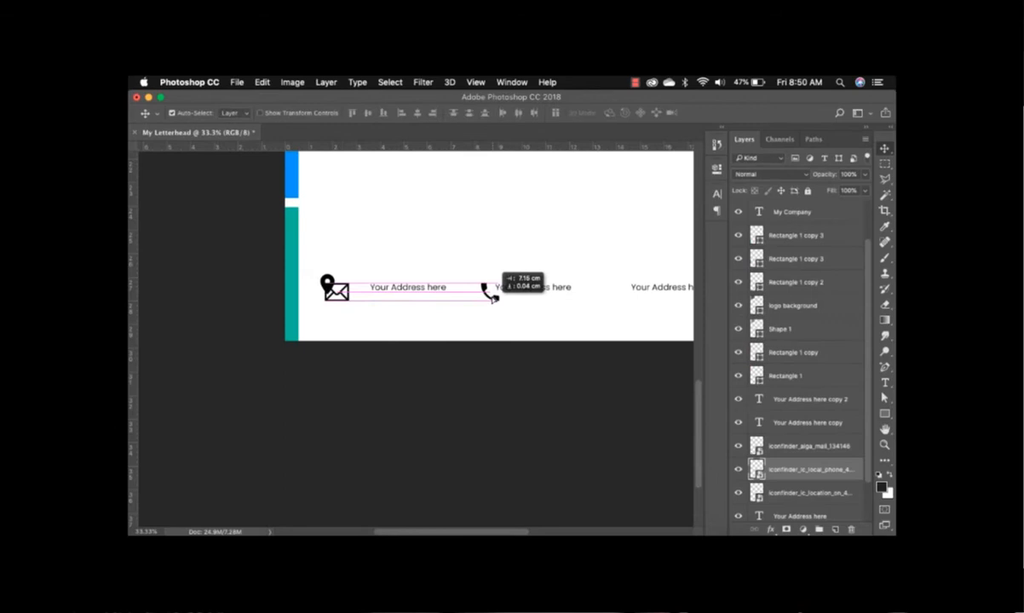
# Move the mail and phone icons into the footer row beside the first two texts.
pyautogui.moveTo(409, 288); pyautogui.dragTo(375, 285)
pyautogui.moveTo(500, 274); pyautogui.dragTo(485, 292)
pyautogui.click(535, 288)
pyautogui.press('space')
pyautogui.moveTo(601, 328); pyautogui.dragTo(501, 410)
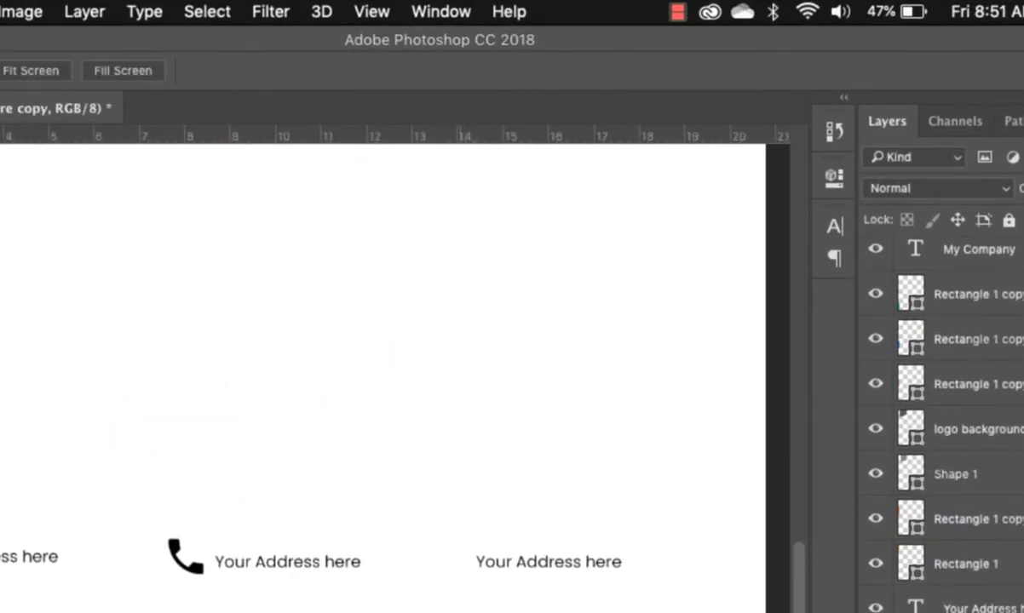
# Replace the middle footer placeholder with the company phone number.
pyautogui.press('t')
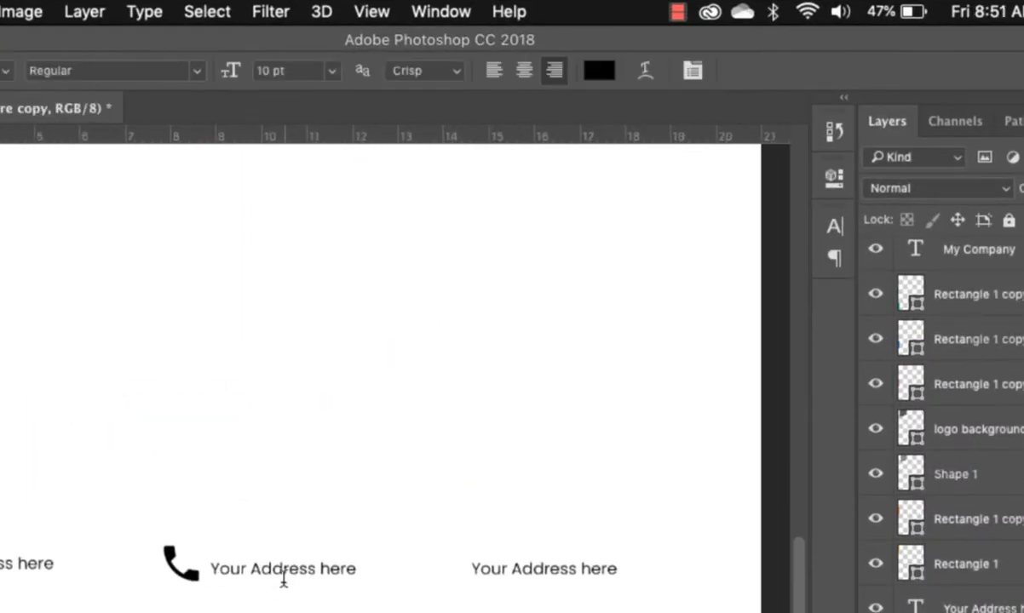
pyautogui.tripleClick(284, 565)
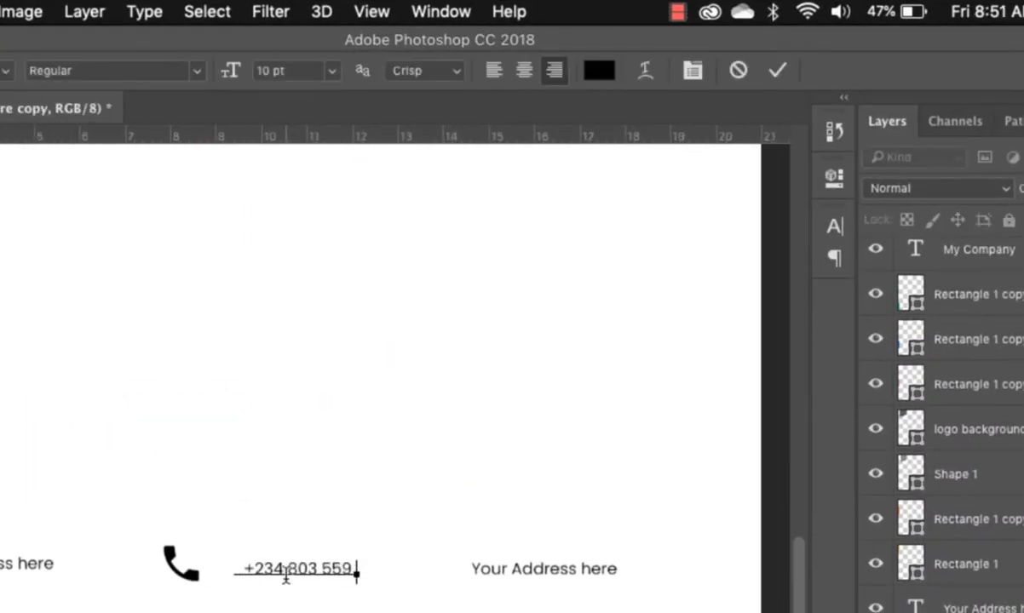
pyautogui.press('super+Return')
# Shift the third footer text right and fit the mail icon beside it.
pyautogui.press('v')
pyautogui.moveTo(237, 612); pyautogui.dragTo(437, 579)
pyautogui.moveTo(544, 569); pyautogui.dragTo(631, 578)
pyautogui.moveTo(437, 580); pyautogui.dragTo(478, 574)
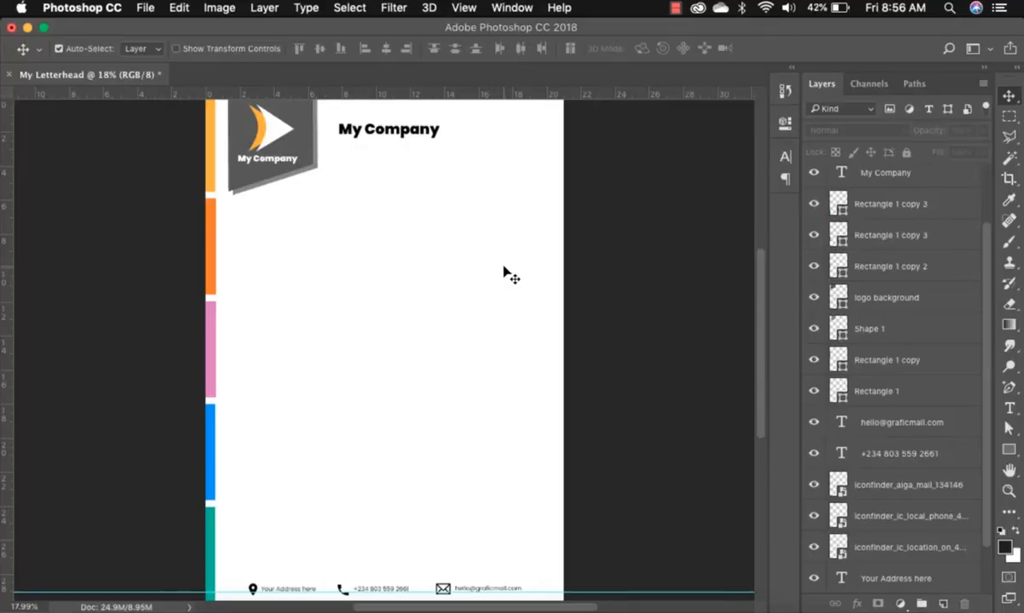
# Draw a paragraph box over the letter body and fill it with Lorem Ipsum.
pyautogui.press('t')
pyautogui.moveTo(247, 247); pyautogui.dragTo(530, 569)
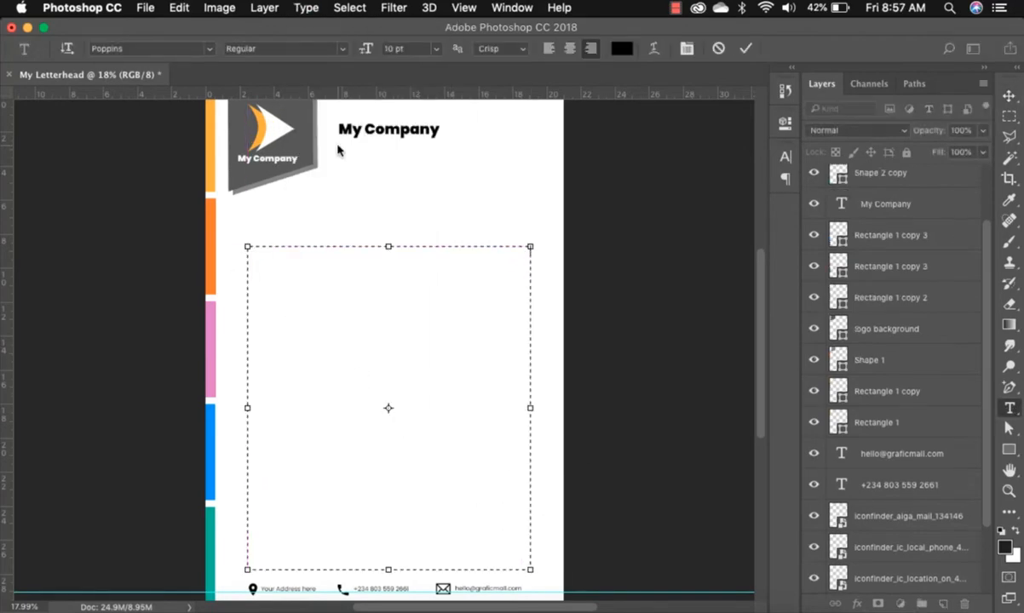
pyautogui.click(306, 8)
pyautogui.click(298, 473)
pyautogui.hotkey('ctrl', 'a')
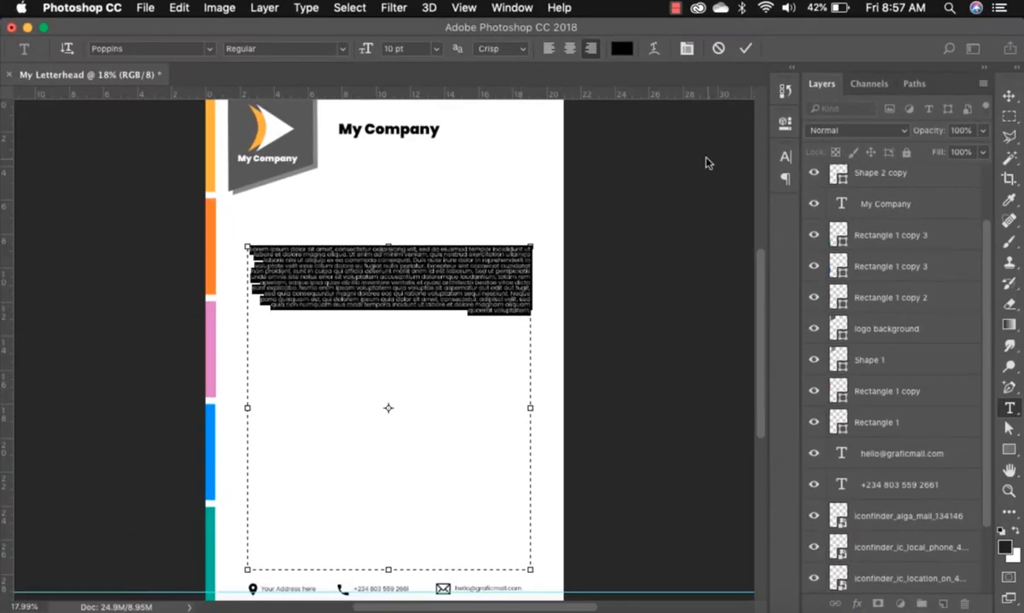
# Left-align the body text at 12 pt with Auto leading, then paste more placeholder text.
pyautogui.click(785, 157)
pyautogui.click(670, 151)
pyautogui.click(613, 179)
pyautogui.click(614, 151)
pyautogui.click(667, 198)
pyautogui.click(639, 294)
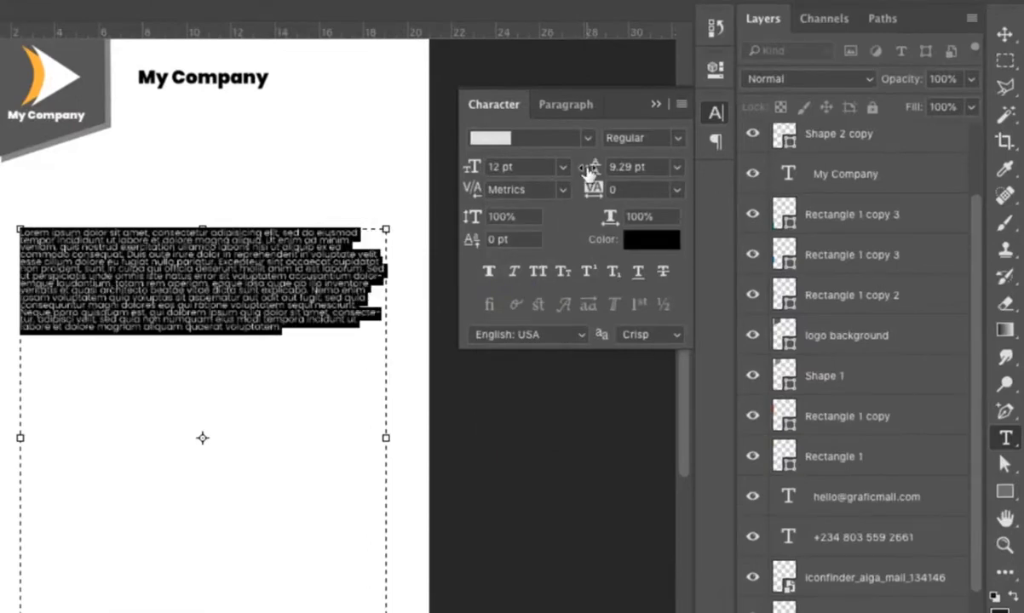
pyautogui.click(676, 167)
pyautogui.click(659, 194)
pyautogui.click(297, 378)
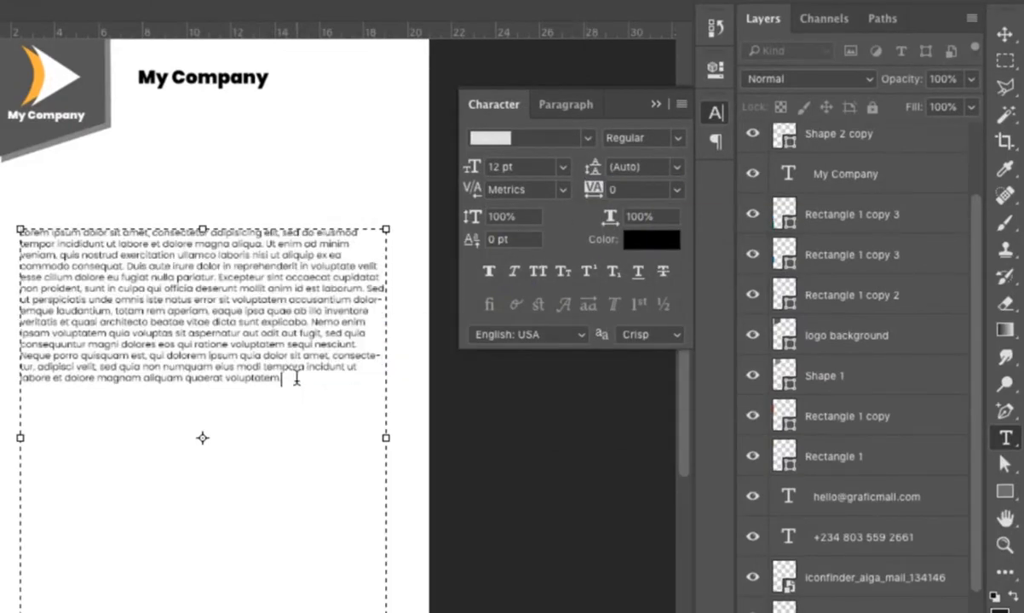
pyautogui.hotkey('ctrl', 'v')
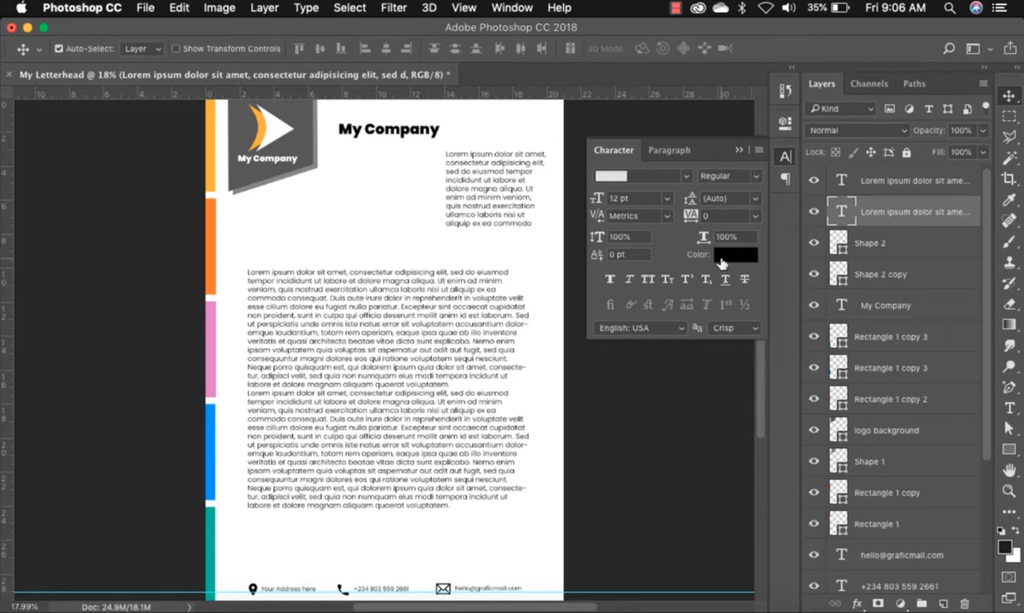
pyautogui.press('space')
pyautogui.moveTo(369, 248); pyautogui.dragTo(409, 271)
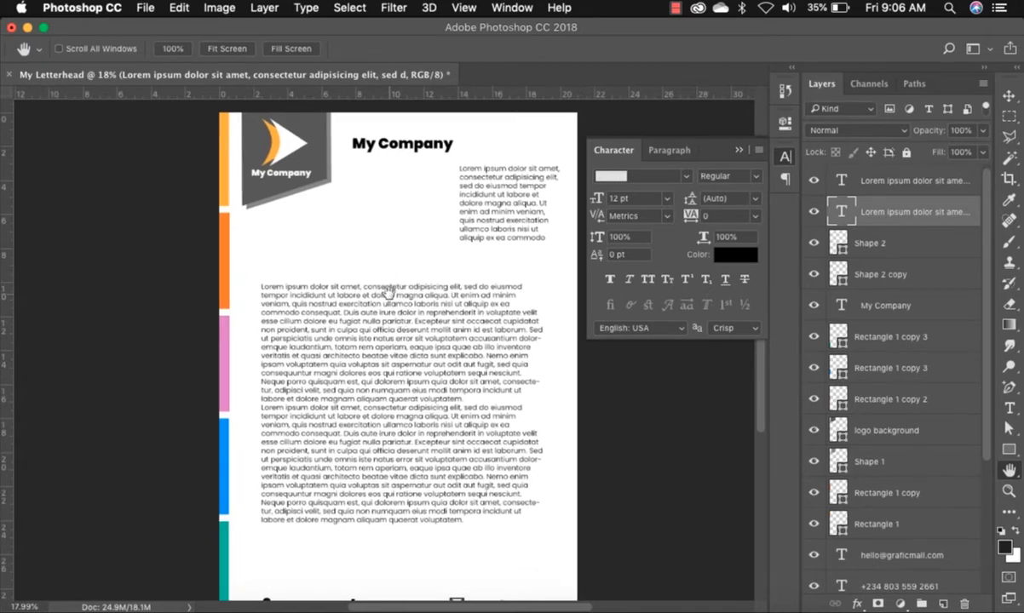
pyautogui.moveTo(404, 345); pyautogui.dragTo(395, 338)
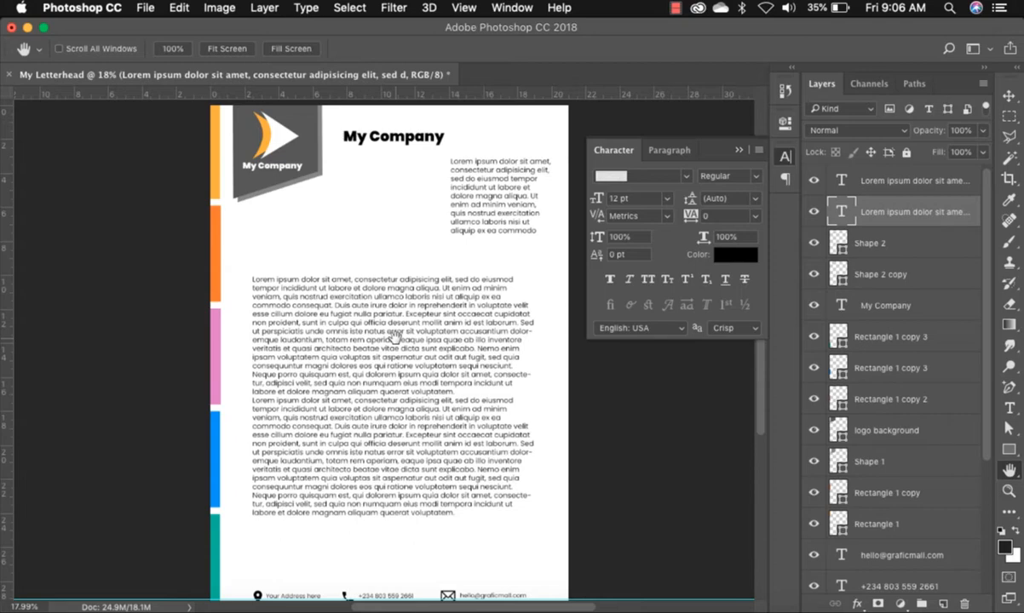
pyautogui.scroll(-5, 418, 427)
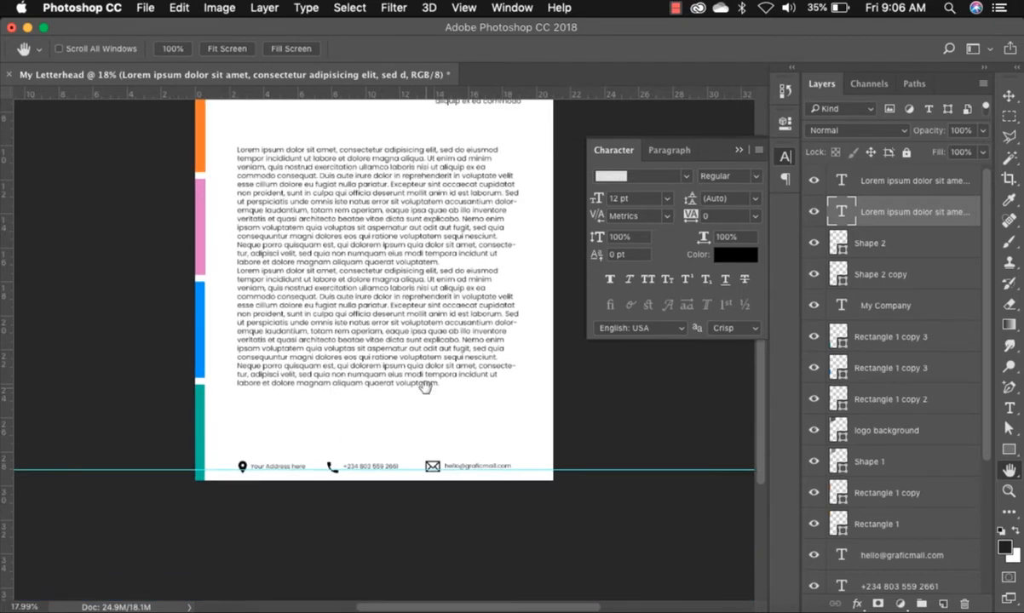
pyautogui.scroll(4, 391, 333)
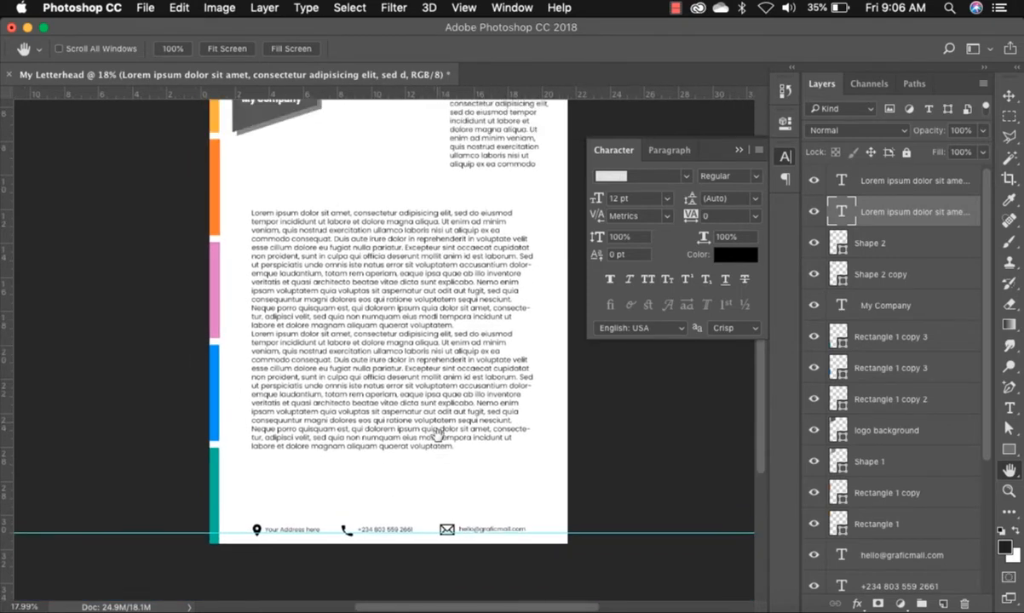
pyautogui.moveTo(460, 343); pyautogui.dragTo(456, 376)
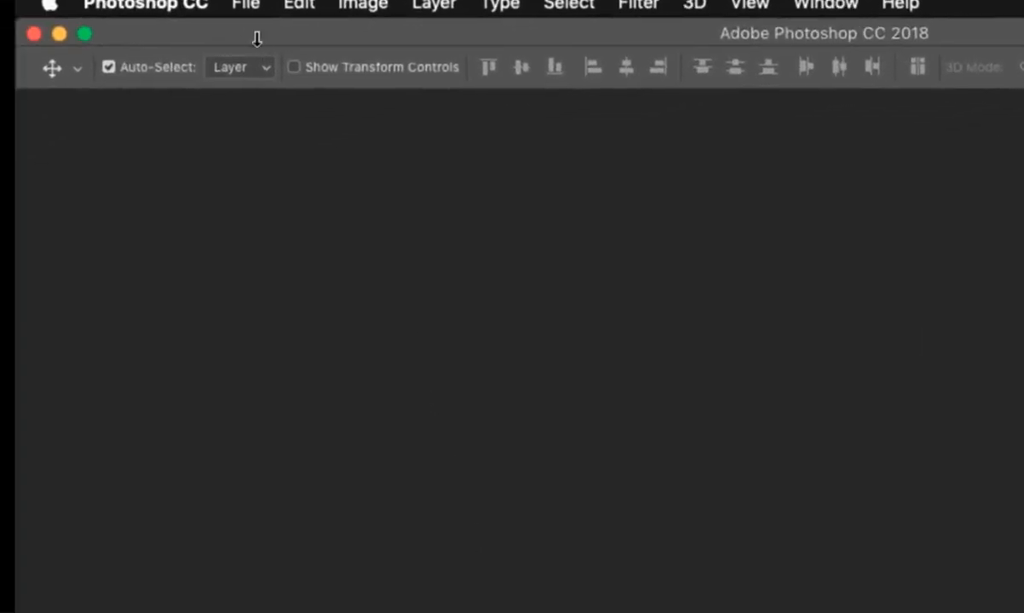
# Create an A4 print-preset document named 'My Letterhead'.
pyautogui.click(247, 6)
pyautogui.click(278, 34)
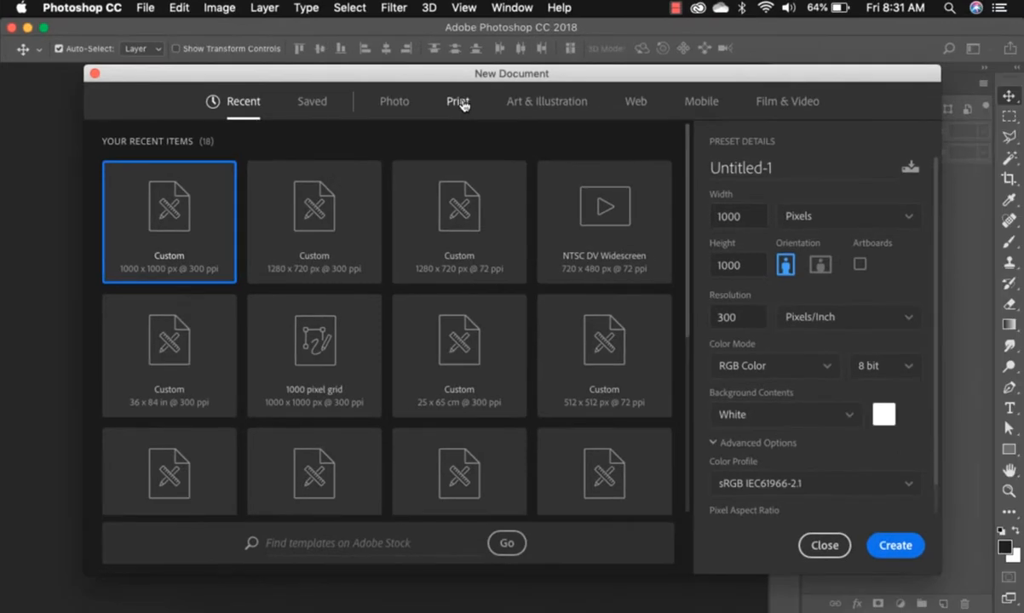
pyautogui.click(459, 103)
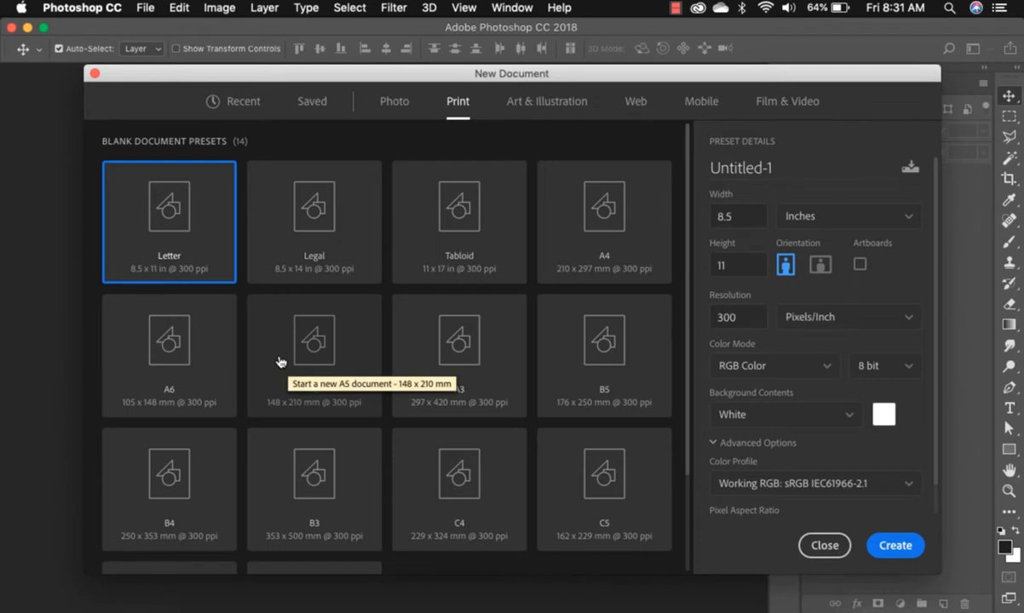
pyautogui.click(618, 241)
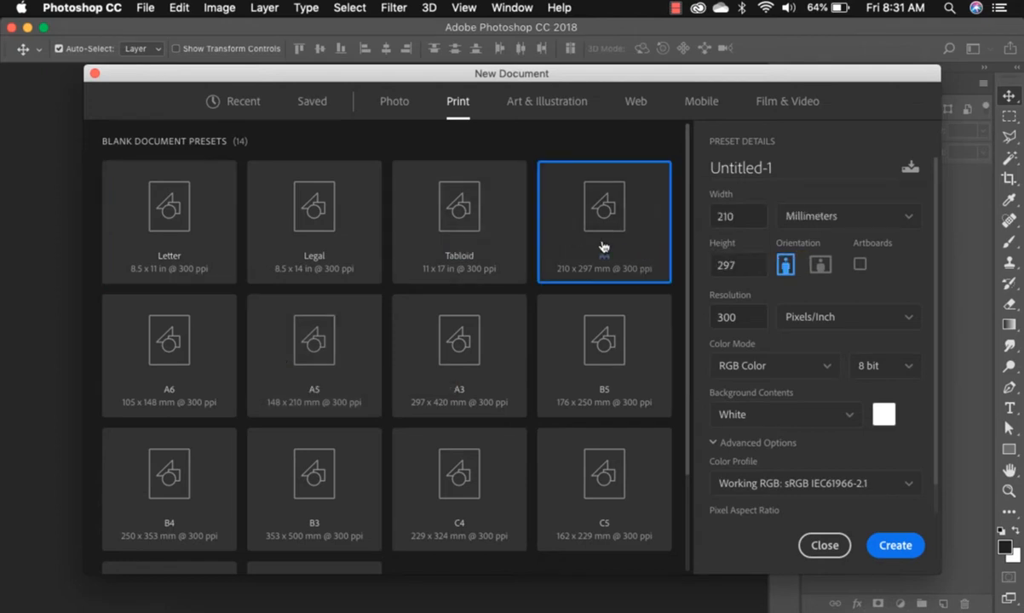
pyautogui.moveTo(777, 167); pyautogui.dragTo(697, 171)
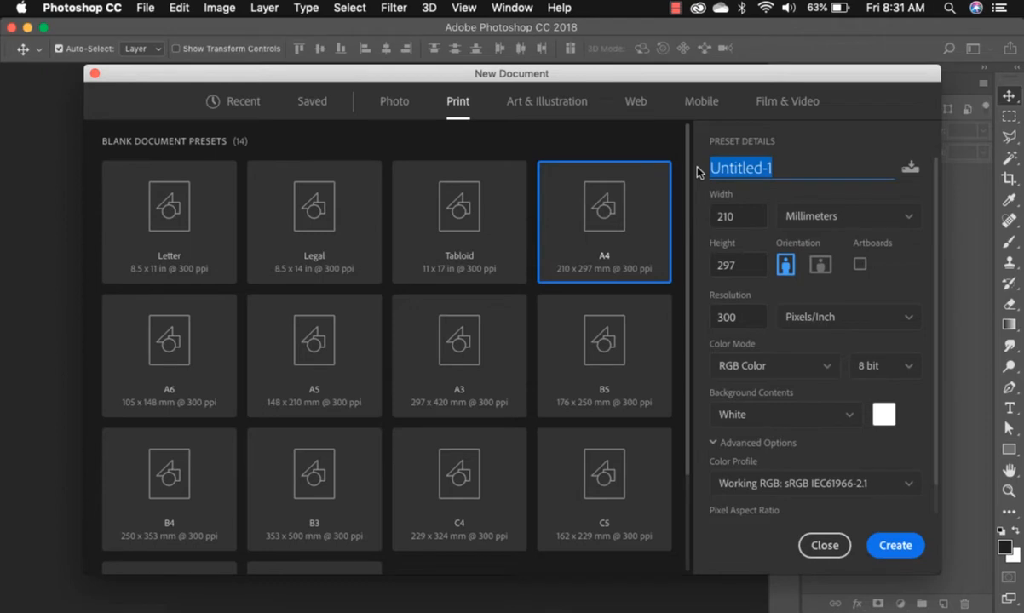
pyautogui.write('My Le')
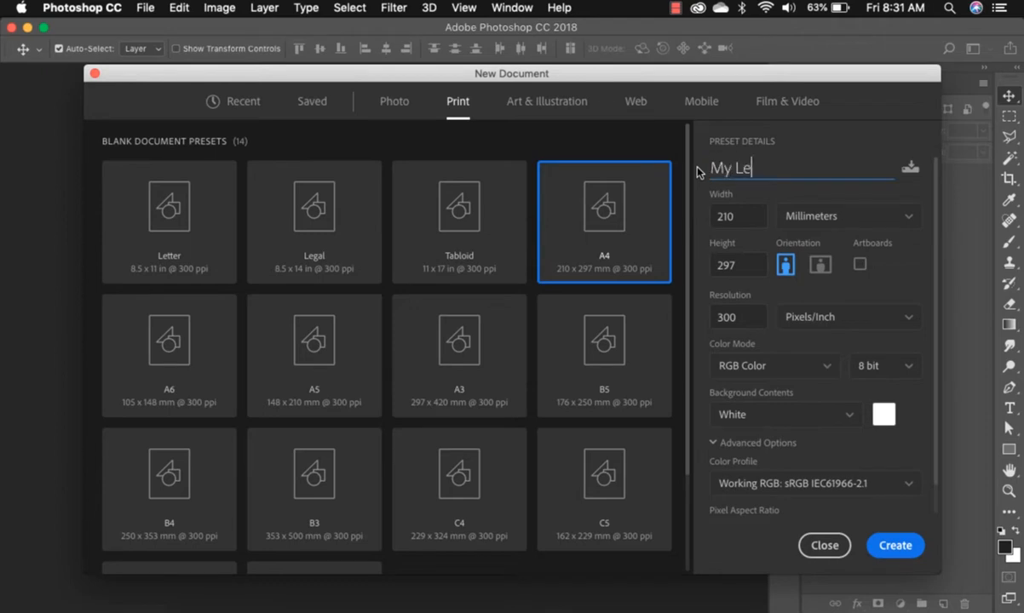
pyautogui.write('tter head')
pyautogui.press('Left')
pyautogui.press('BackSpace')
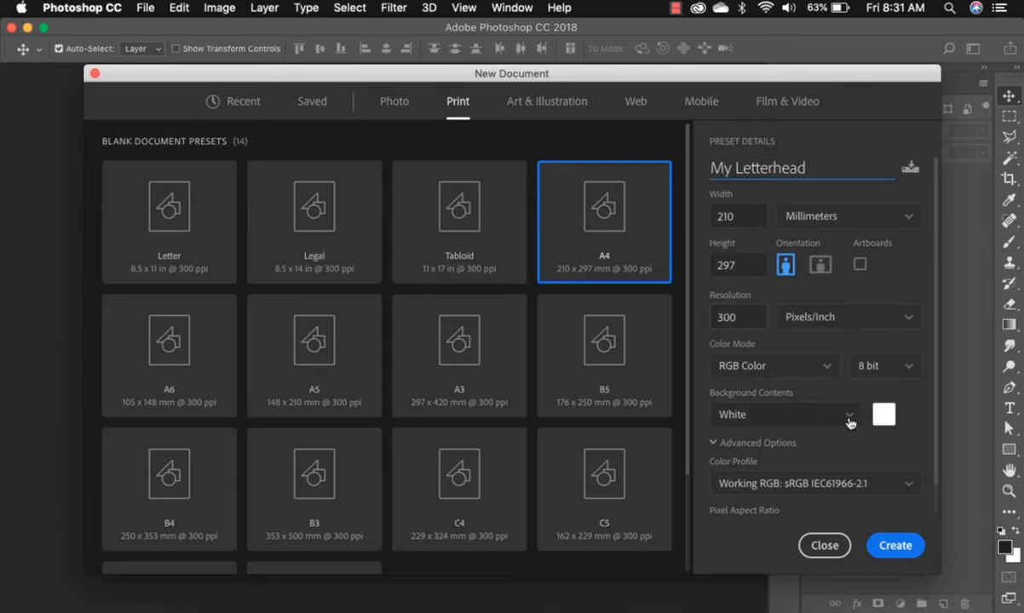
pyautogui.click(896, 547)
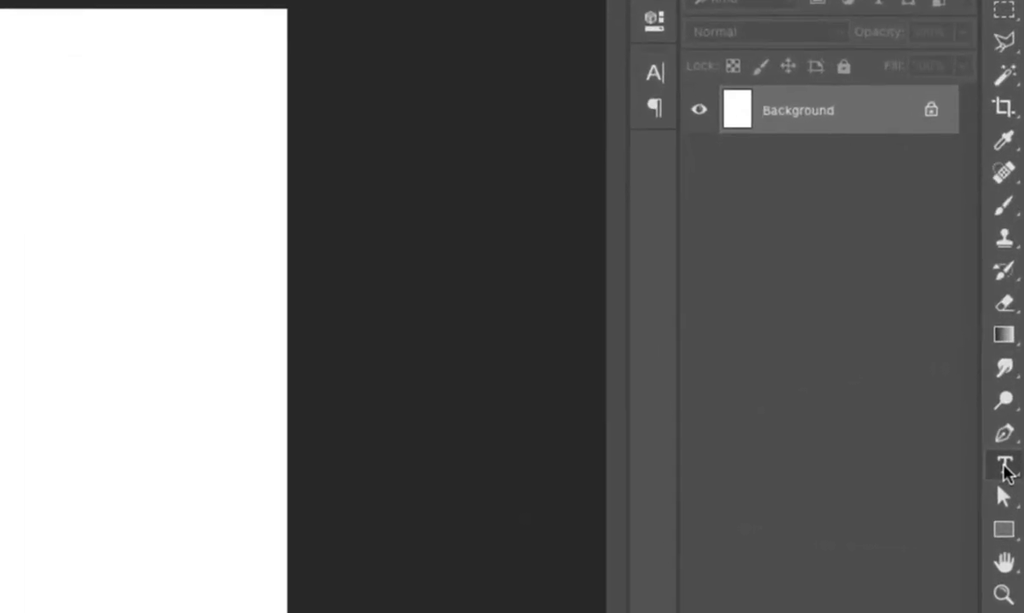
# Type 'My Company' as a text layer near the top left of the page.
pyautogui.click(1004, 468)
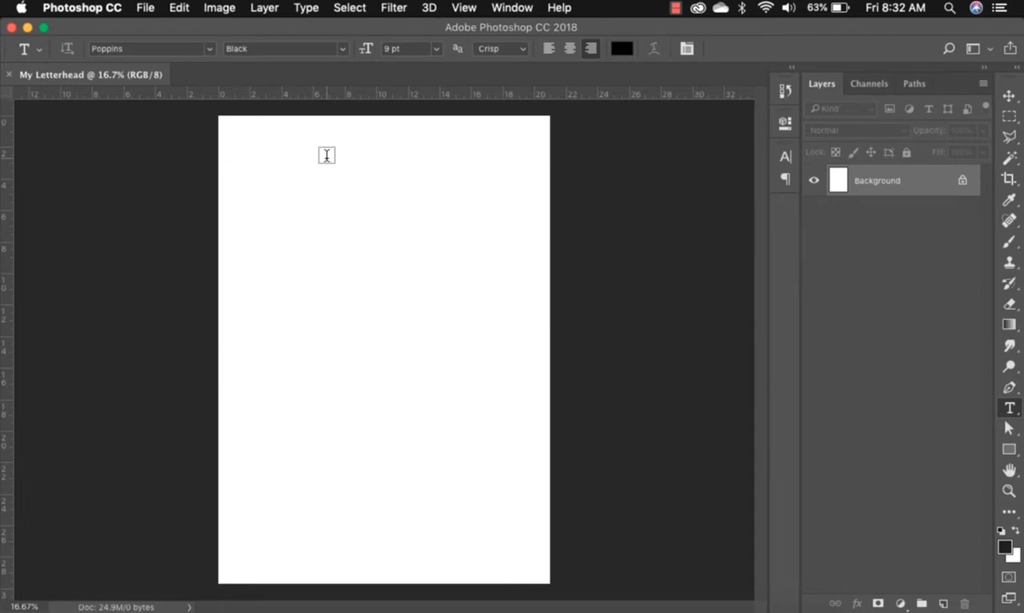
pyautogui.click(327, 157)
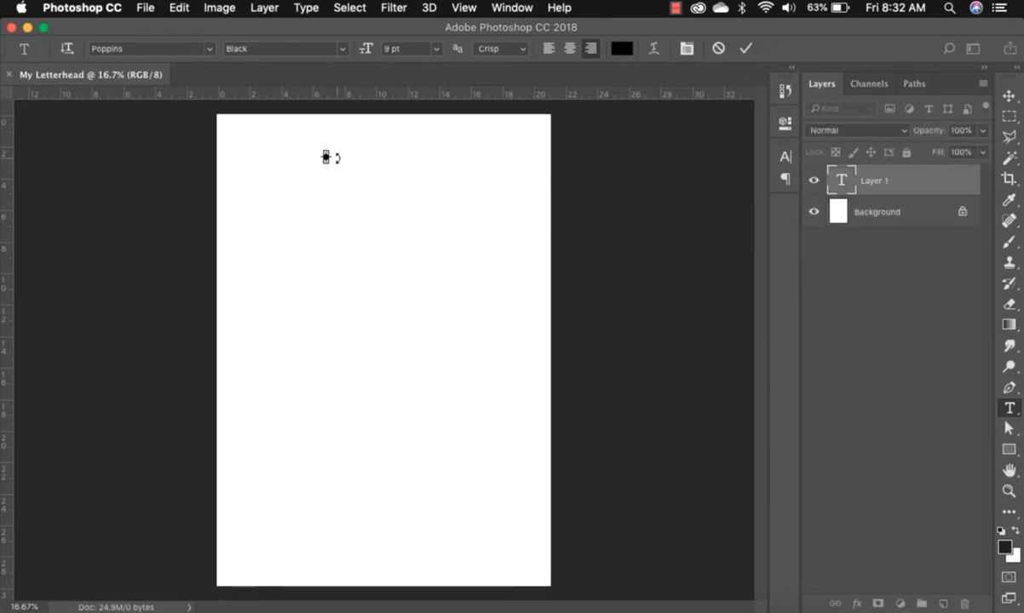
pyautogui.press('super+equal')
pyautogui.press('super+equal')
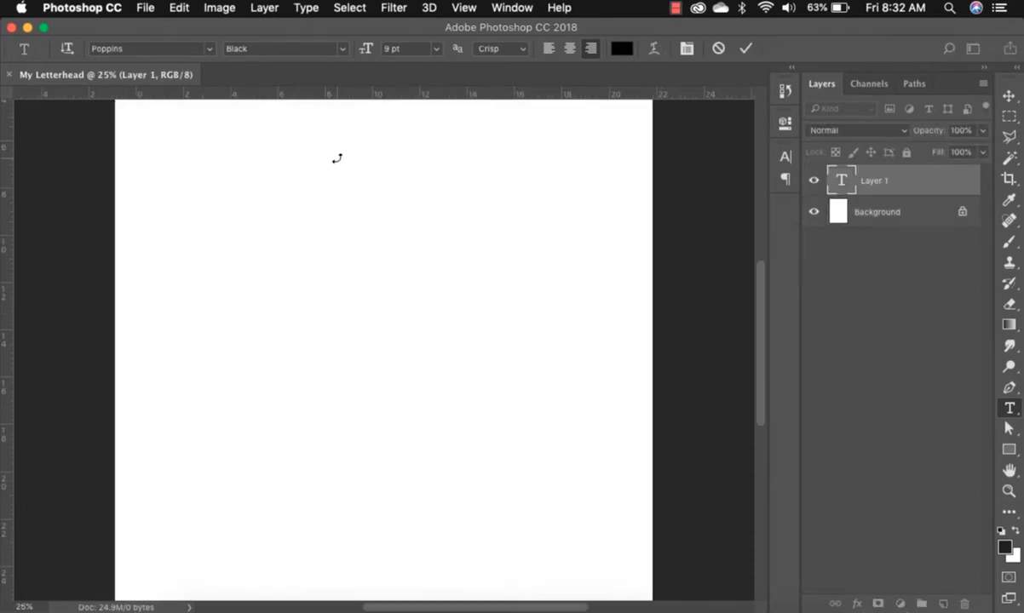
pyautogui.hscroll(-2, 336, 162)
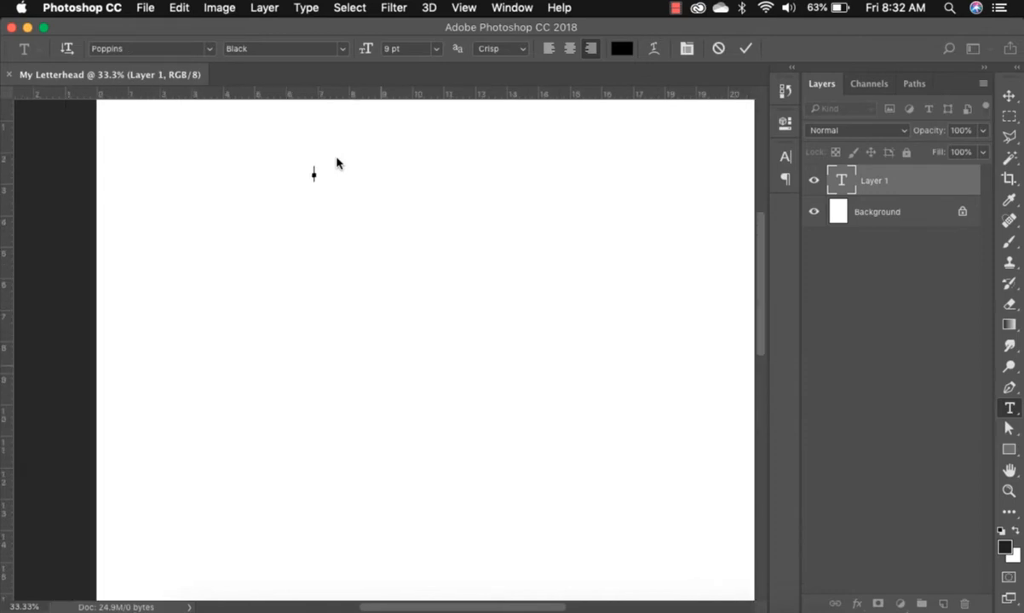
pyautogui.scroll(5, 337, 162)
pyautogui.hscroll(3, 336, 162)
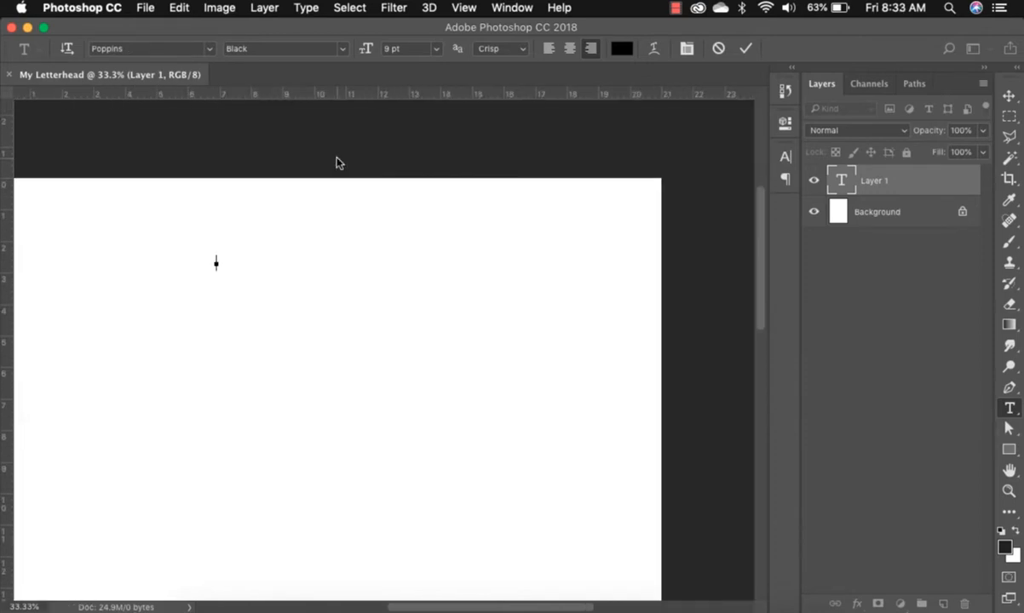
pyautogui.write('My Company')
pyautogui.click(1010, 97)
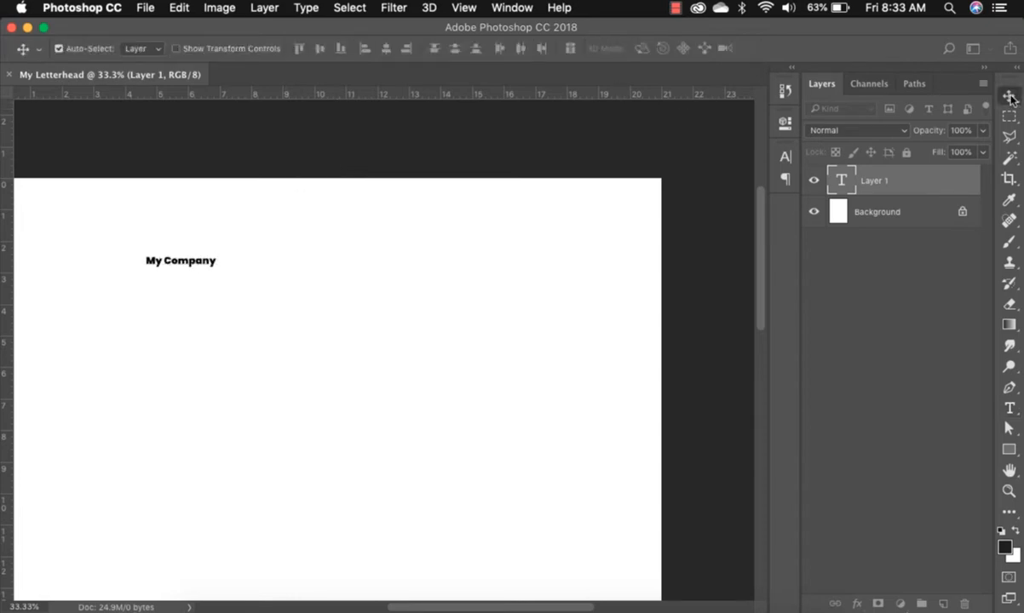
# Set the My Company heading's font size to 24 pt.
pyautogui.click(785, 158)
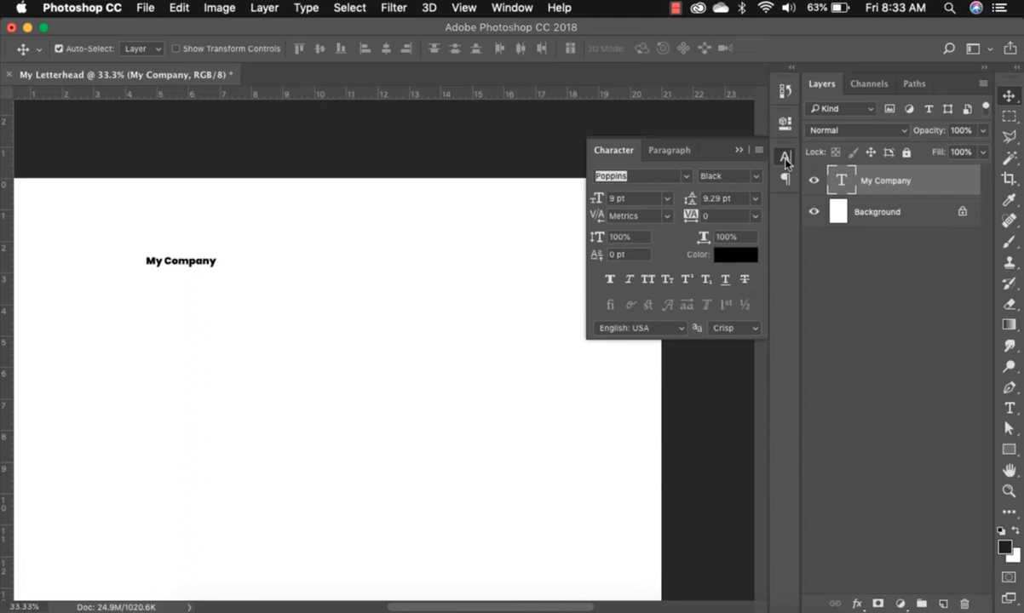
pyautogui.click(505, 9)
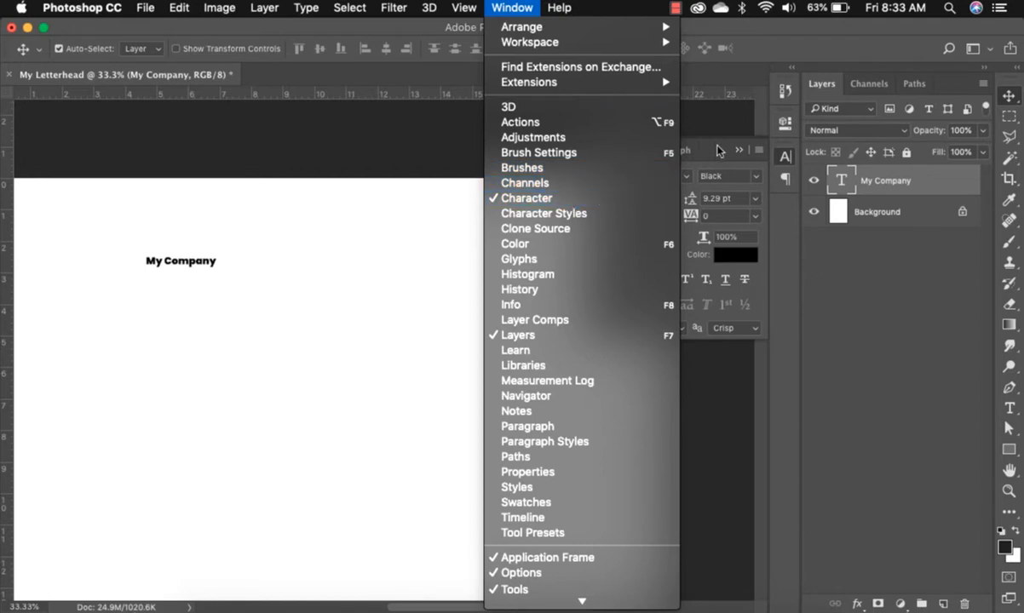
pyautogui.click(782, 241)
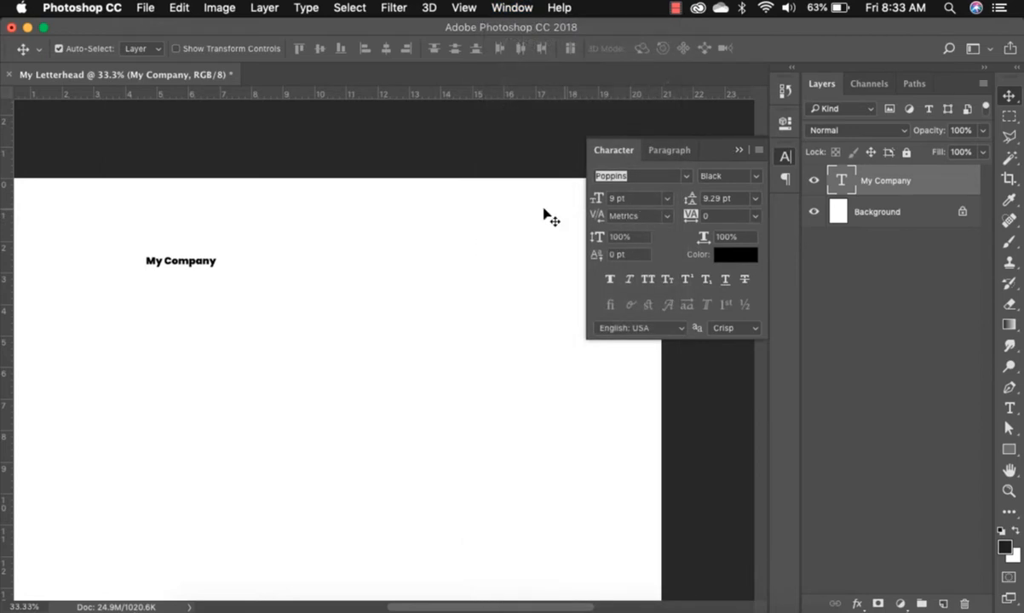
pyautogui.click(666, 199)
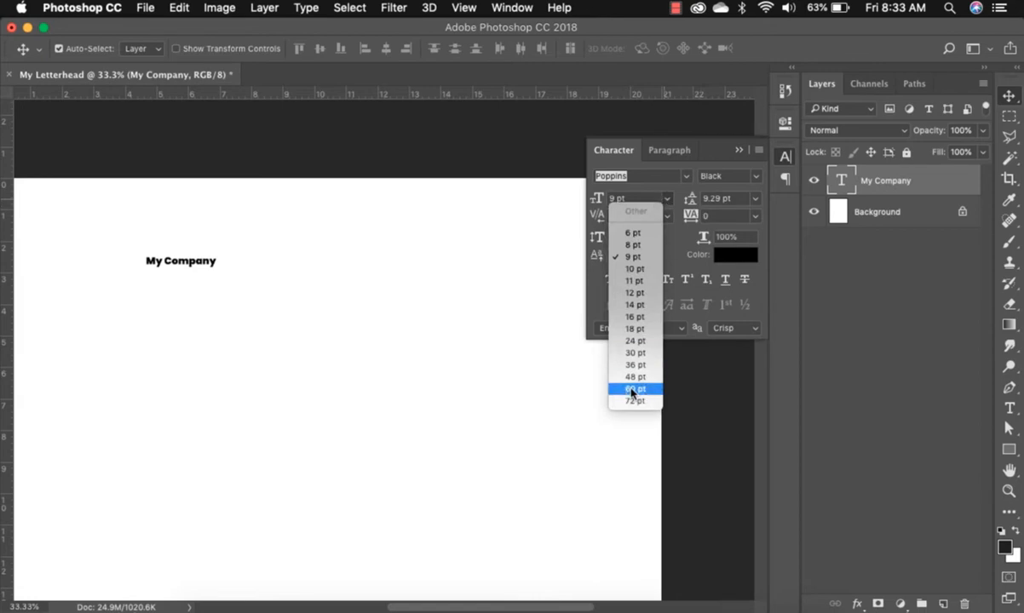
pyautogui.click(636, 341)
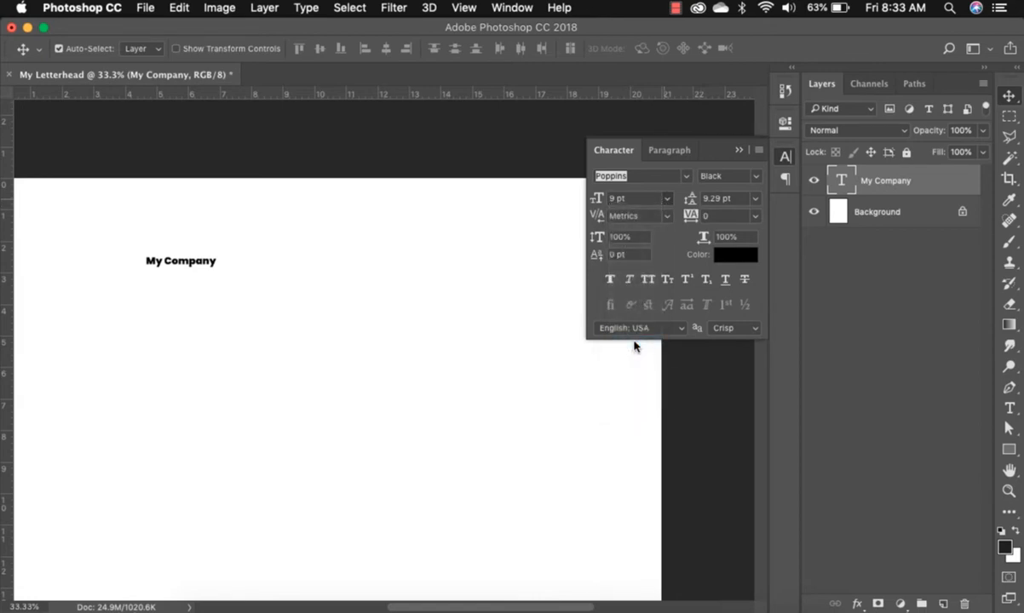
# Centre the heading horizontally near the top of the page.
pyautogui.moveTo(208, 260); pyautogui.dragTo(366, 281)
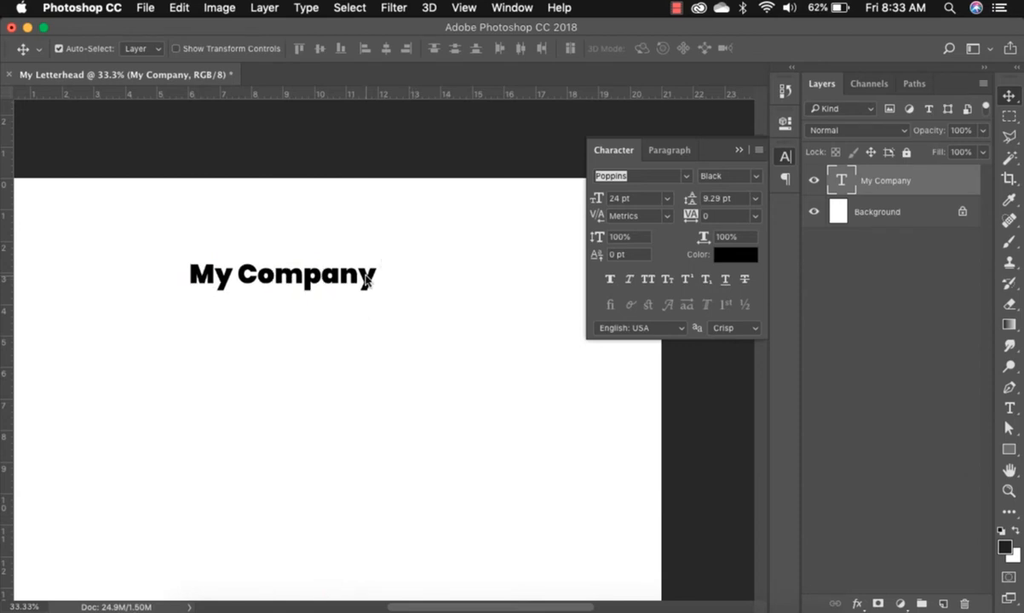
pyautogui.press('super')
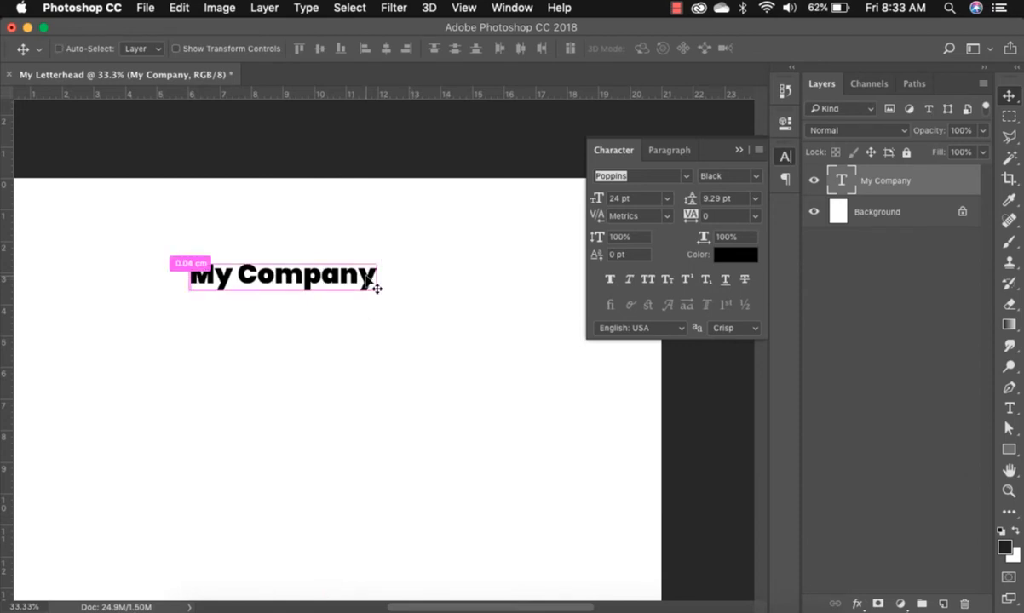
pyautogui.press('super+0')
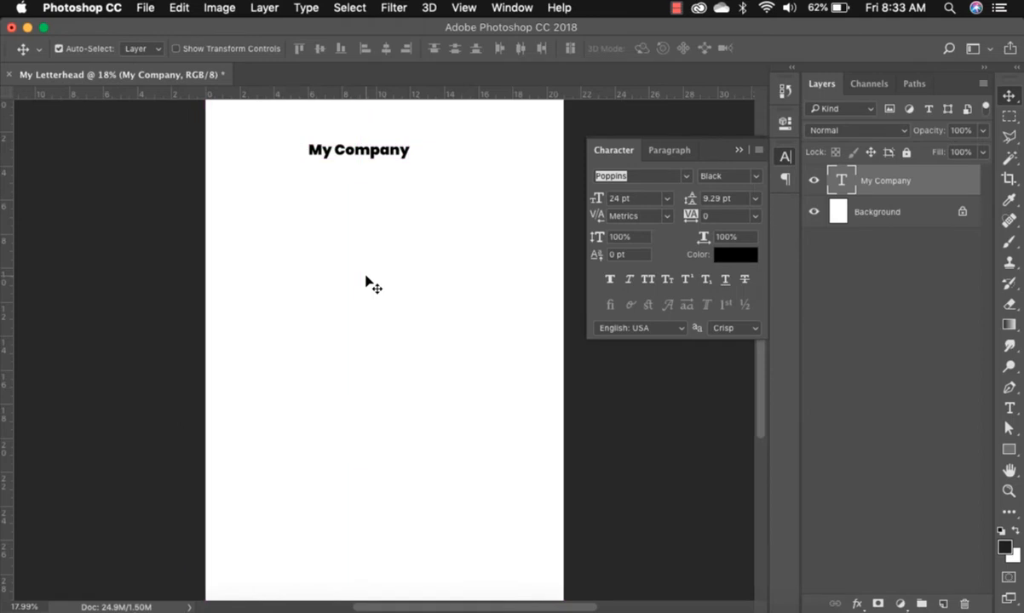
pyautogui.moveTo(372, 153); pyautogui.dragTo(398, 143)
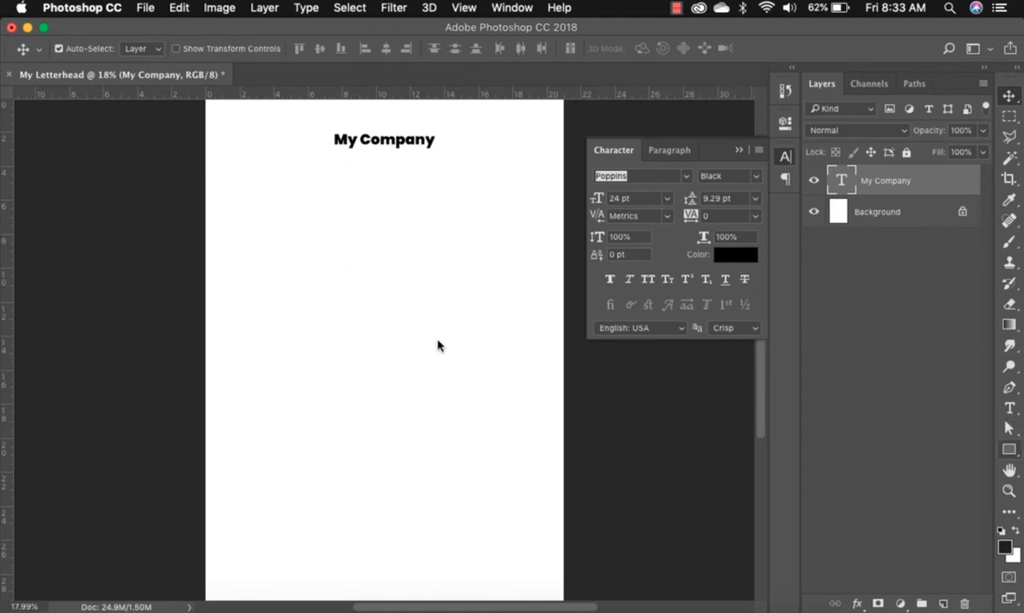
# Type 'Your Address here.' near the bottom of the page.
pyautogui.press('t')
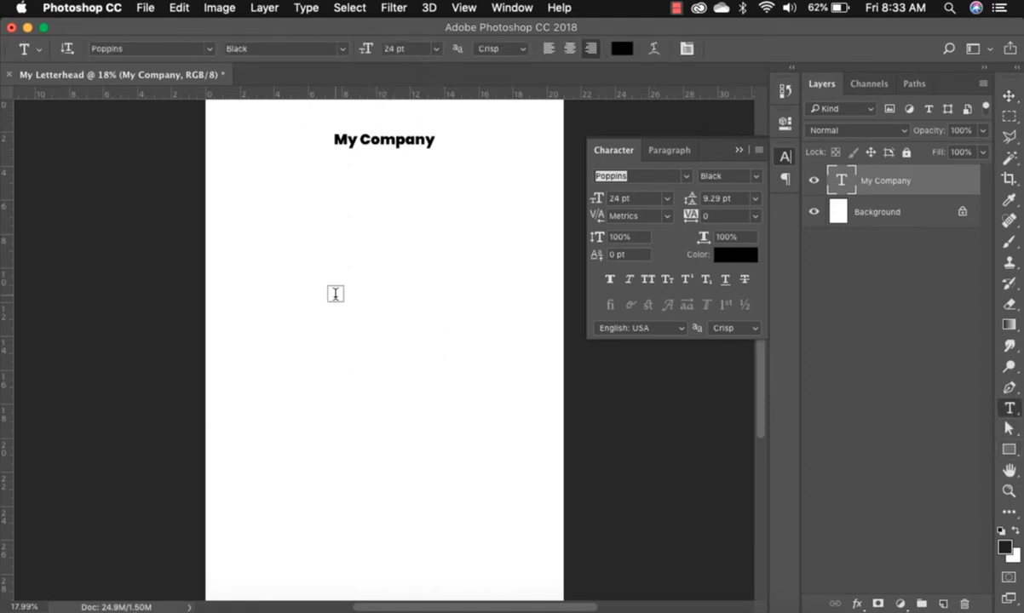
pyautogui.click(299, 500)
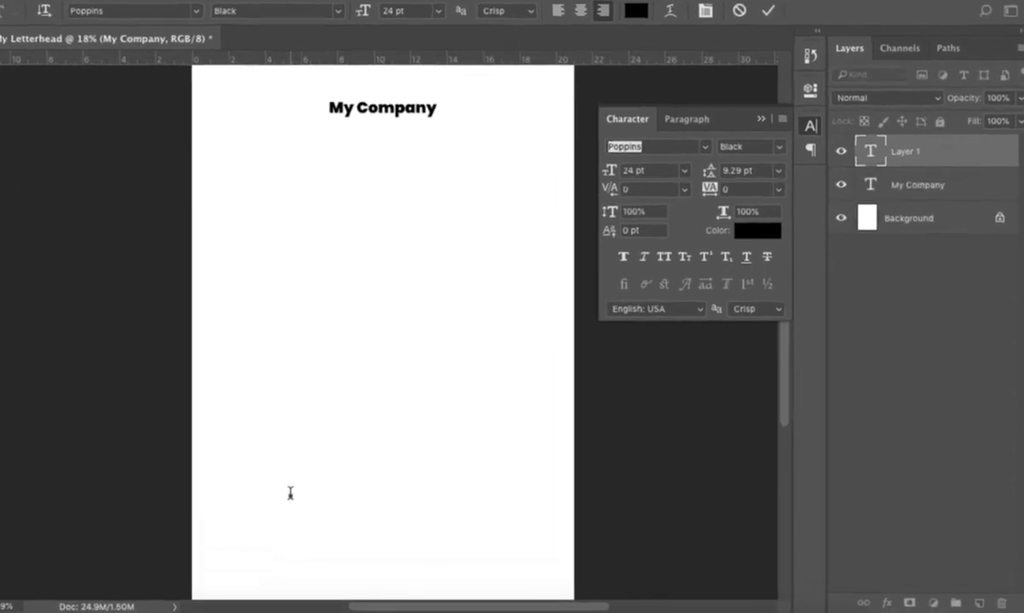
pyautogui.write('Your')
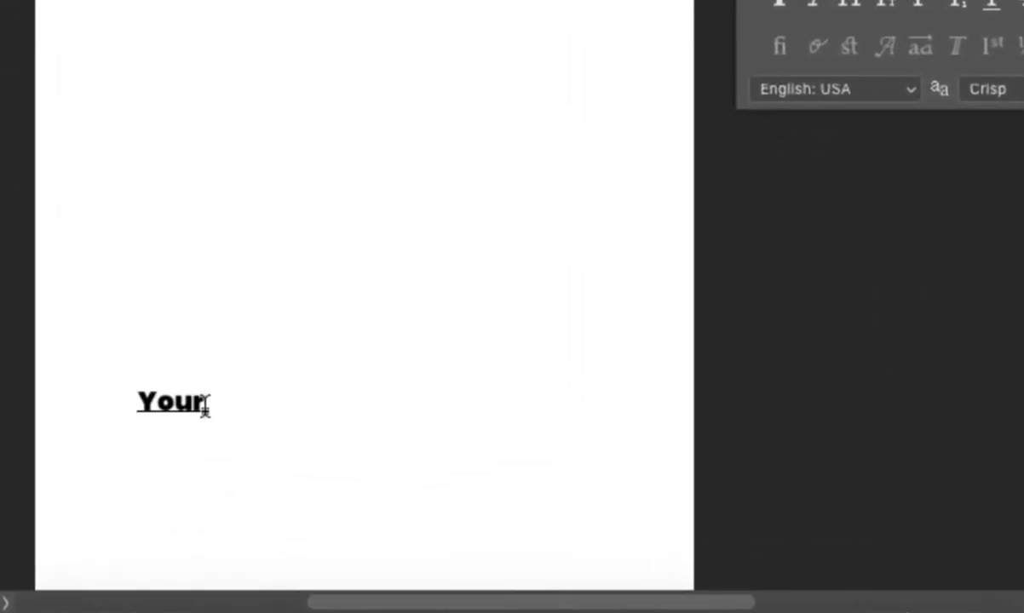
pyautogui.write(' Address')
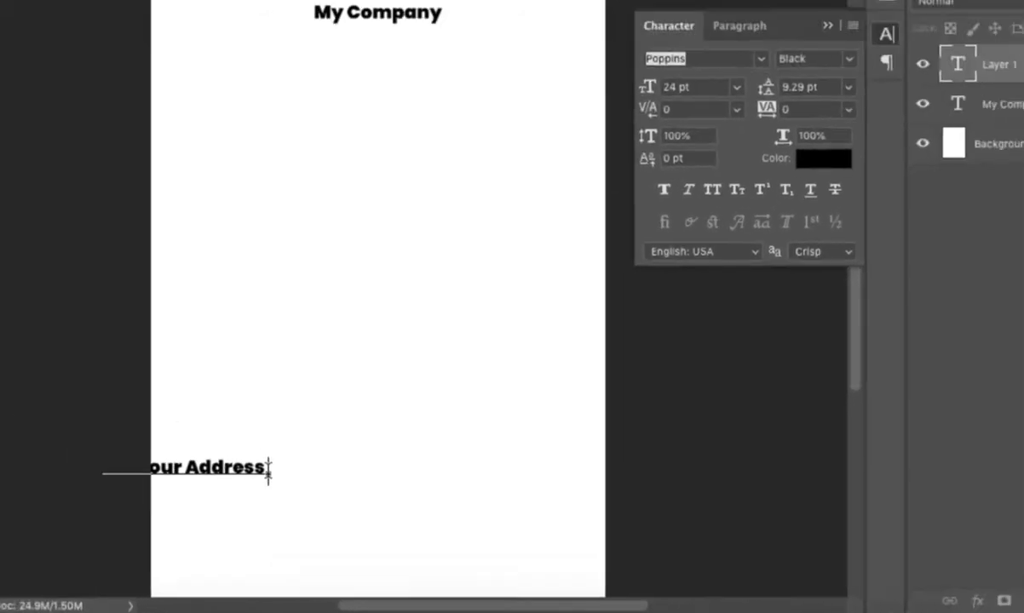
pyautogui.write(' here.')
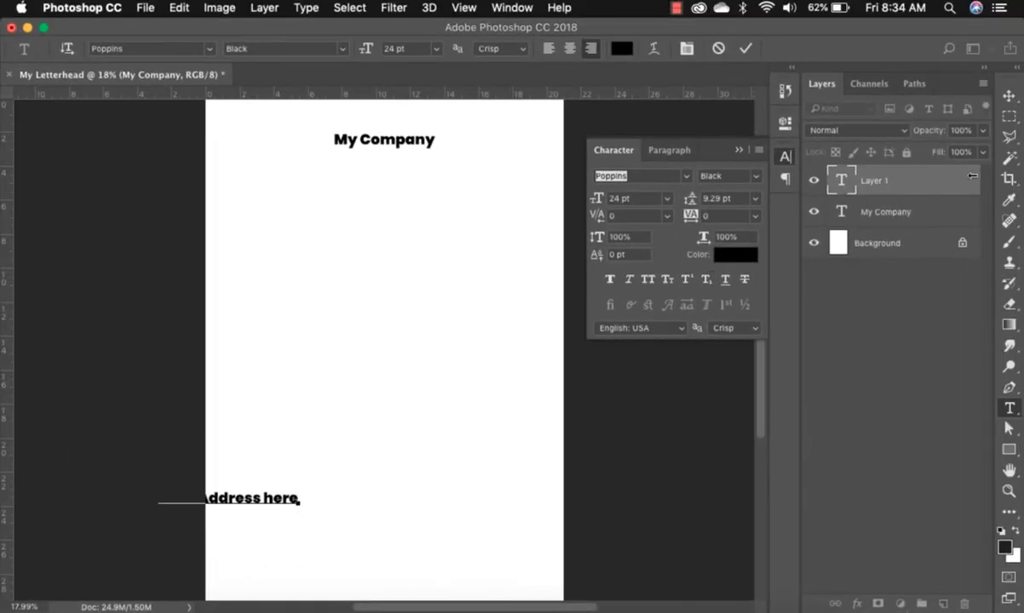
pyautogui.click(1011, 98)
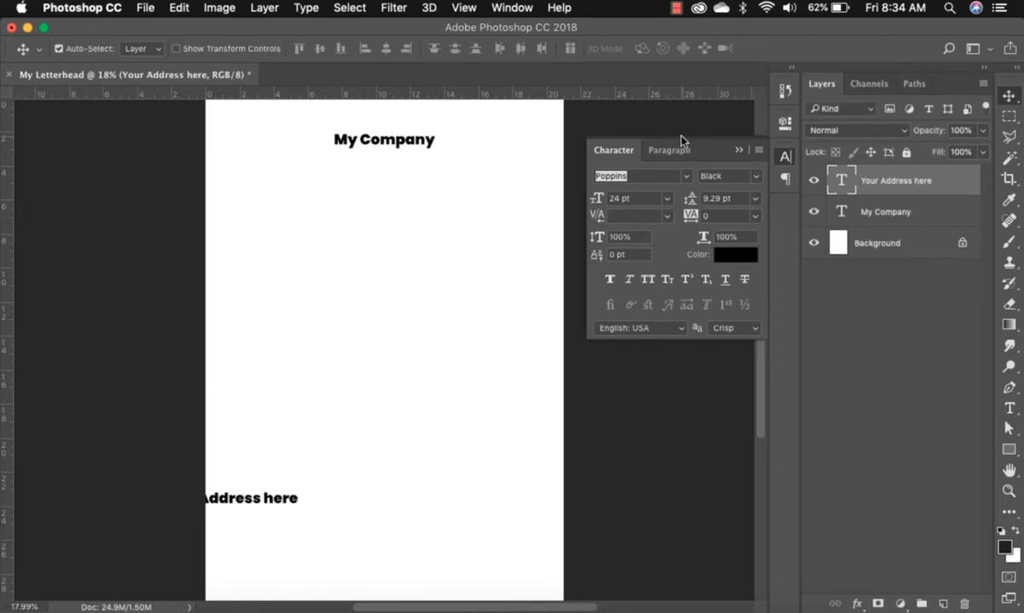
# Format the address text as 10 pt Poppins Regular.
pyautogui.click(666, 201)
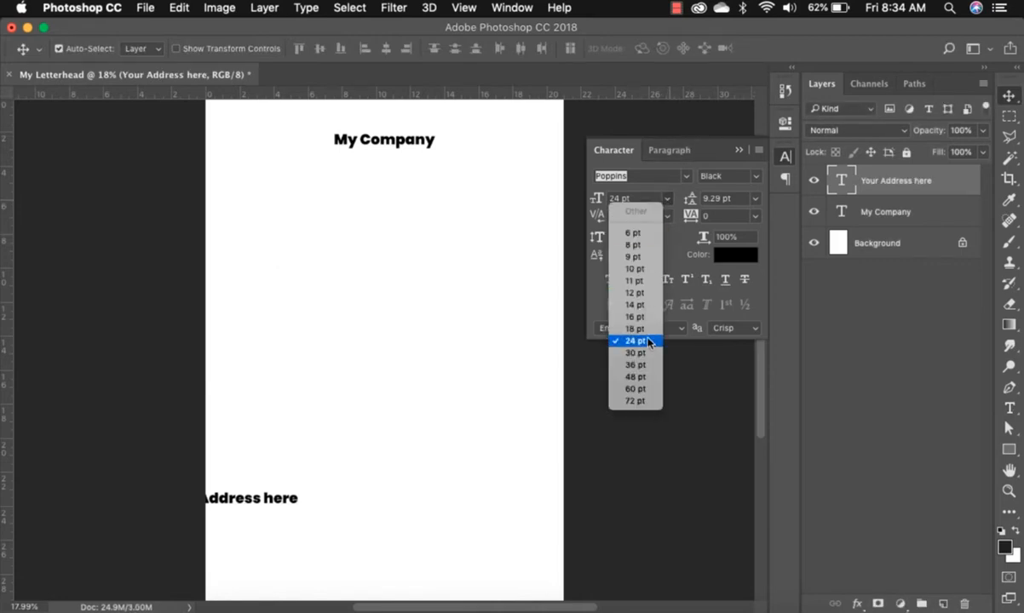
pyautogui.click(639, 268)
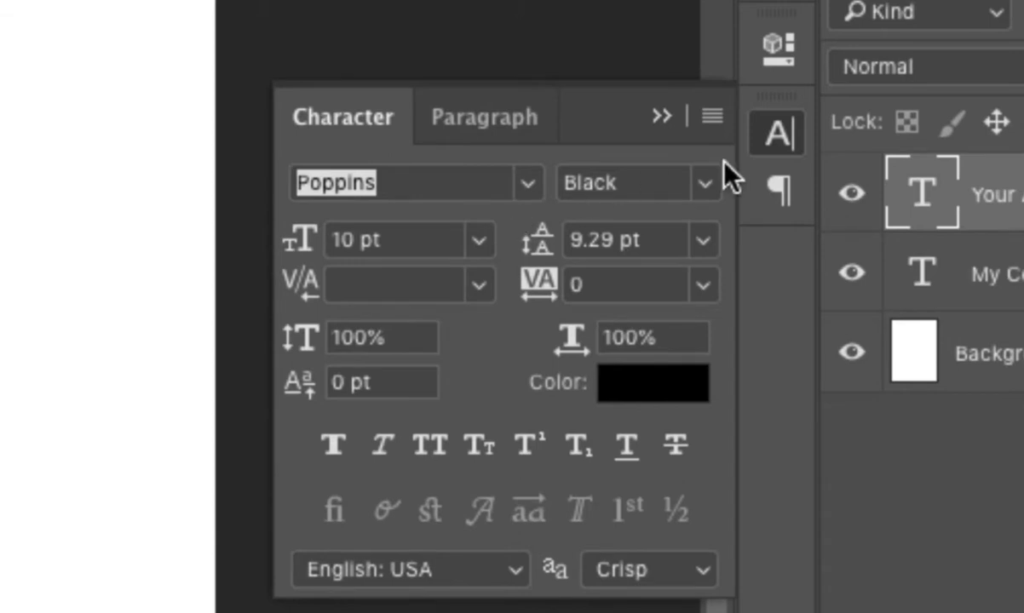
pyautogui.click(702, 186)
pyautogui.click(527, 181)
pyautogui.click(529, 199)
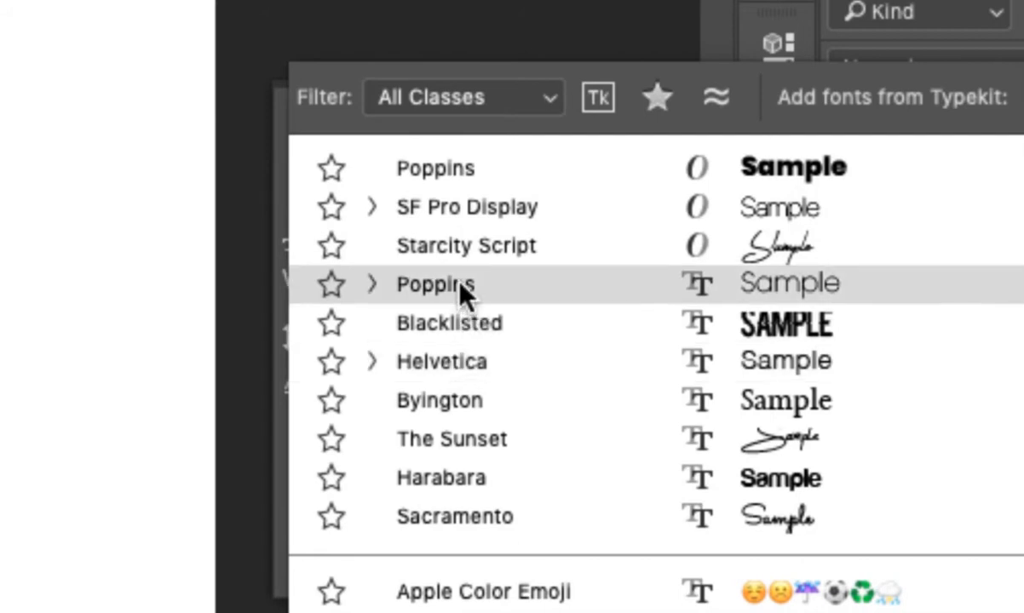
pyautogui.click(460, 283)
pyautogui.click(707, 192)
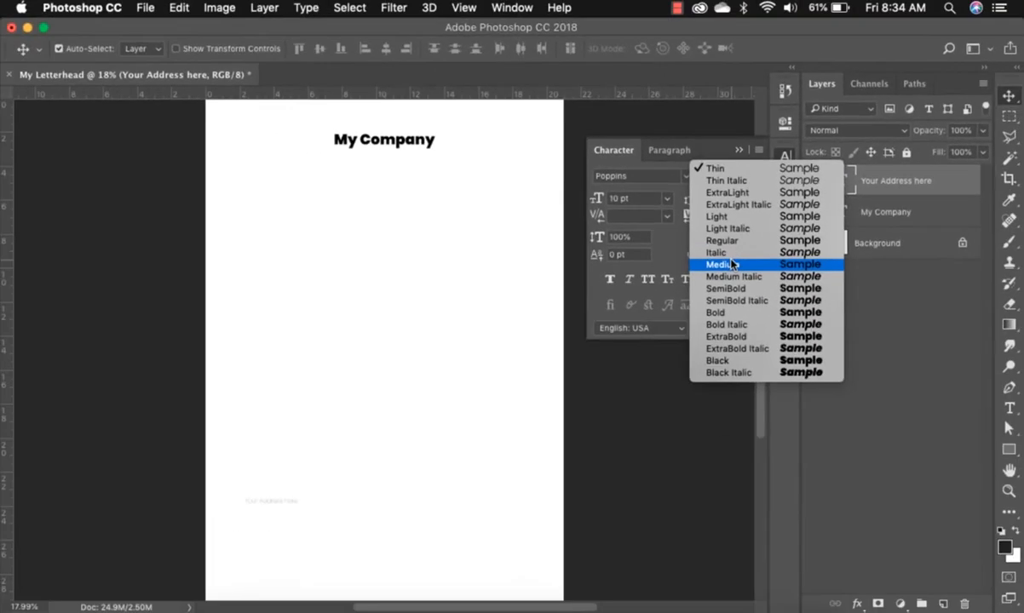
pyautogui.click(725, 240)
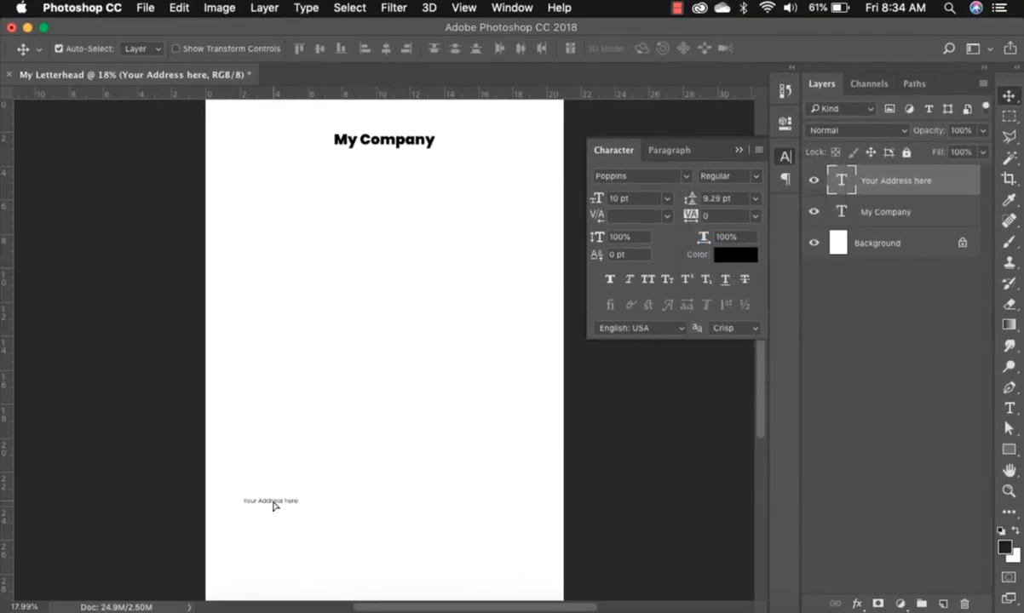
# Lower the address line and add two copies spaced across the page bottom.
pyautogui.moveTo(274, 506); pyautogui.dragTo(302, 555)
pyautogui.moveTo(311, 556); pyautogui.dragTo(392, 554)
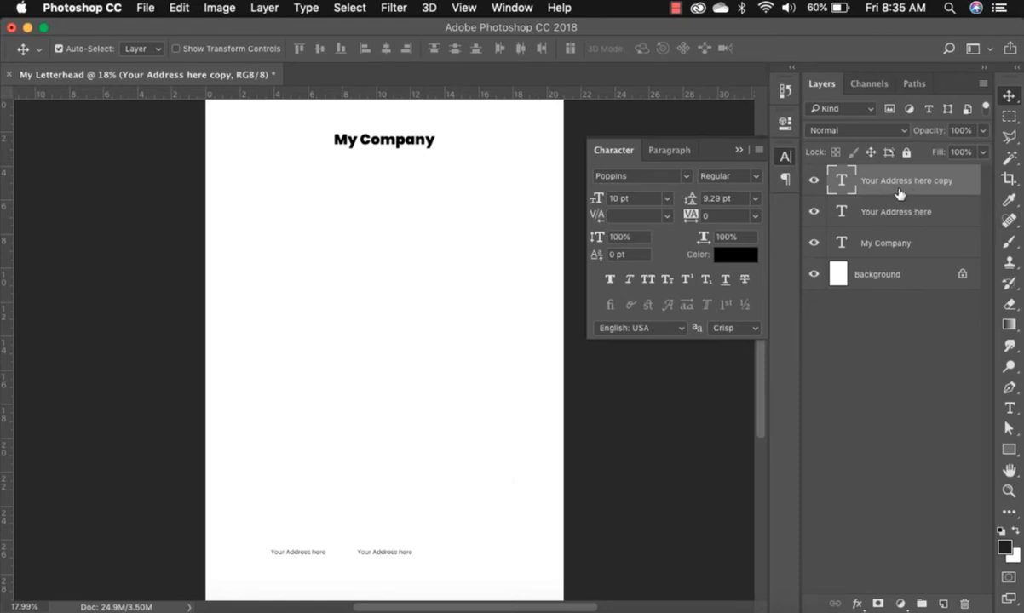
pyautogui.press('super')
pyautogui.press('super+j')
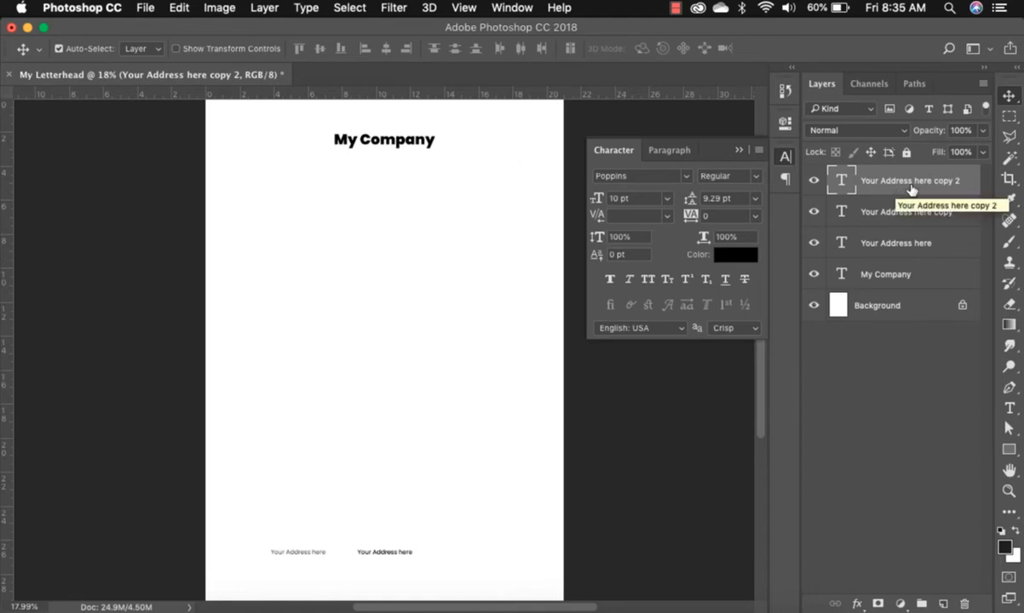
pyautogui.moveTo(387, 554); pyautogui.dragTo(486, 555)
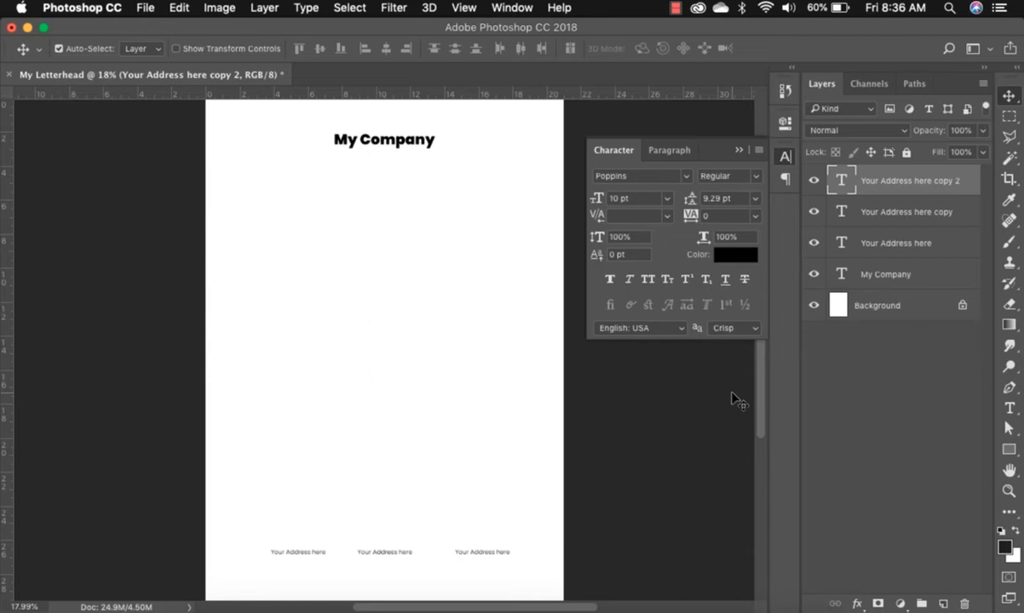
pyautogui.press('u')
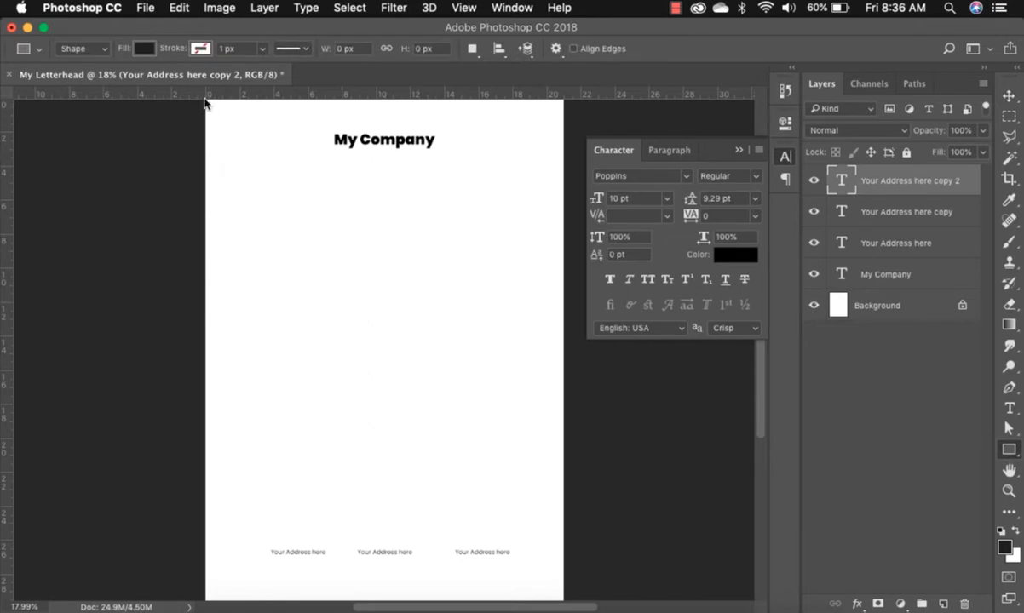
# Draw a 72 × 718 px bar at the top-left edge filled orange #ffb108.
pyautogui.moveTo(214, 198); pyautogui.dragTo(202, 109)
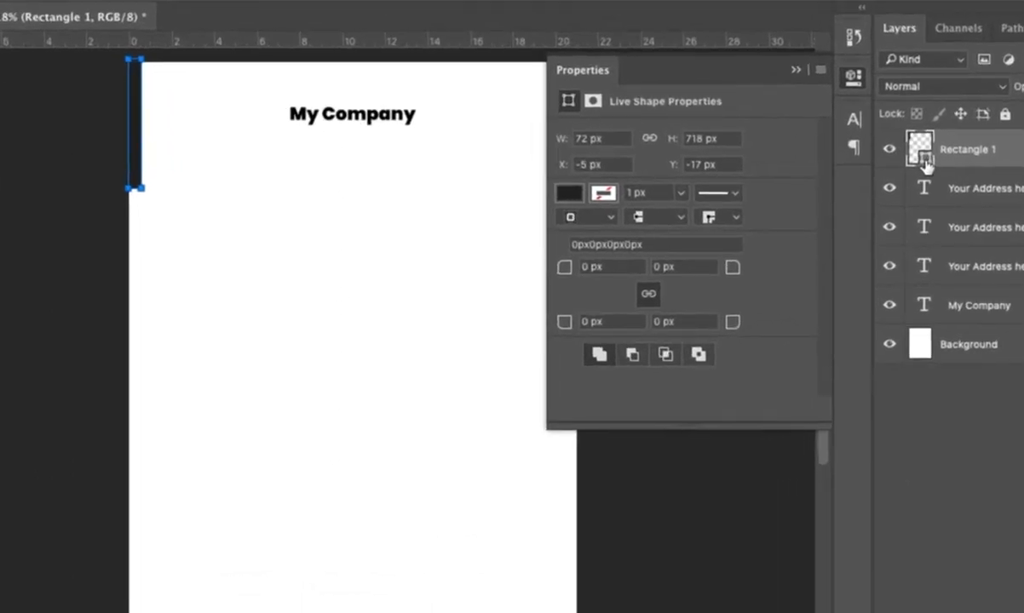
pyautogui.doubleClick(926, 163)
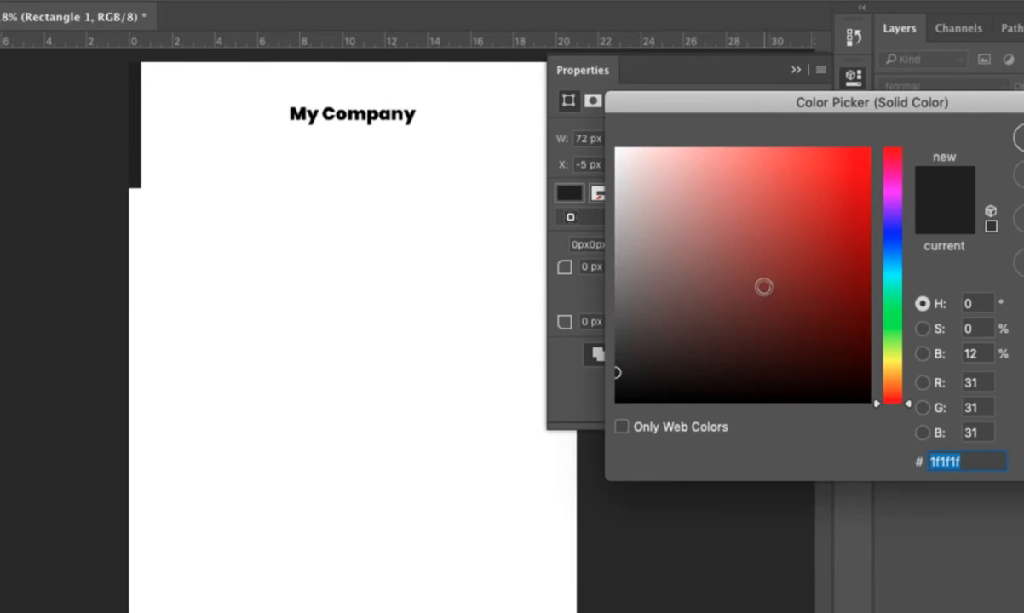
pyautogui.click(895, 374)
pyautogui.moveTo(830, 193)
pyautogui.mouseDown()
pyautogui.moveTo(848, 181)
pyautogui.moveTo(864, 136)
pyautogui.mouseUp()
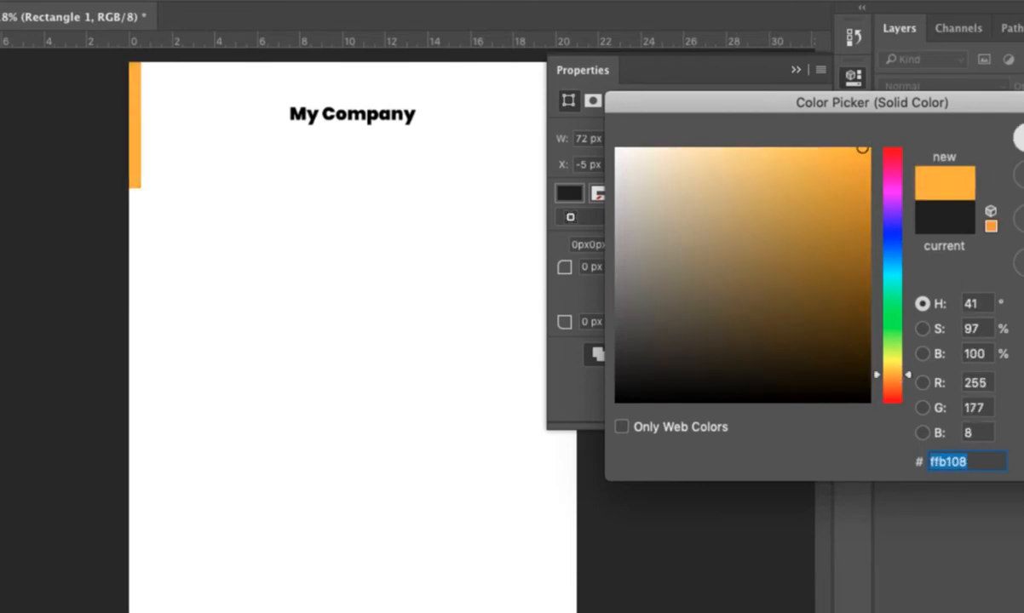
pyautogui.press('Return')
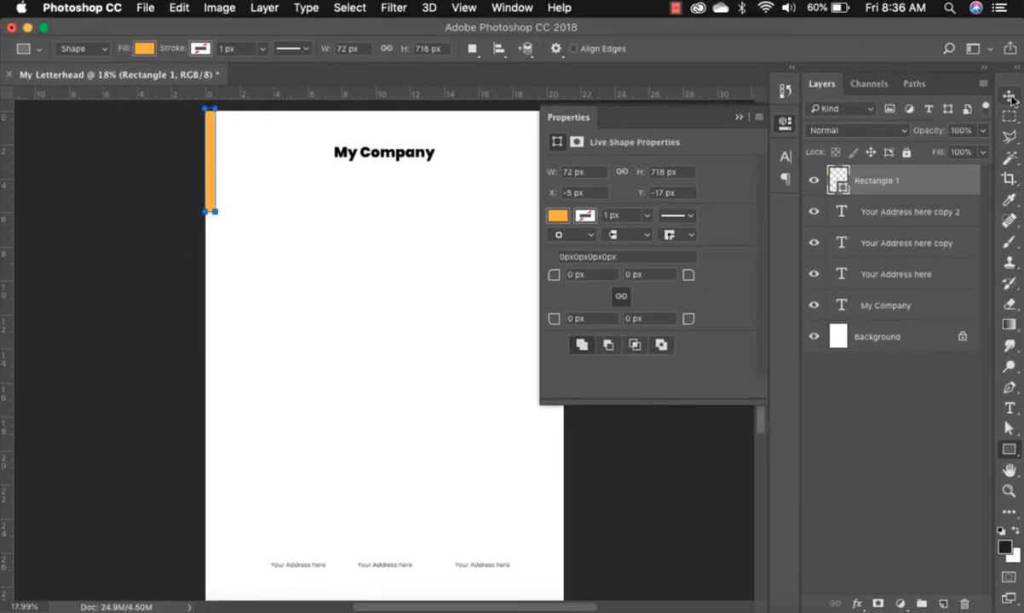
pyautogui.click(1010, 98)
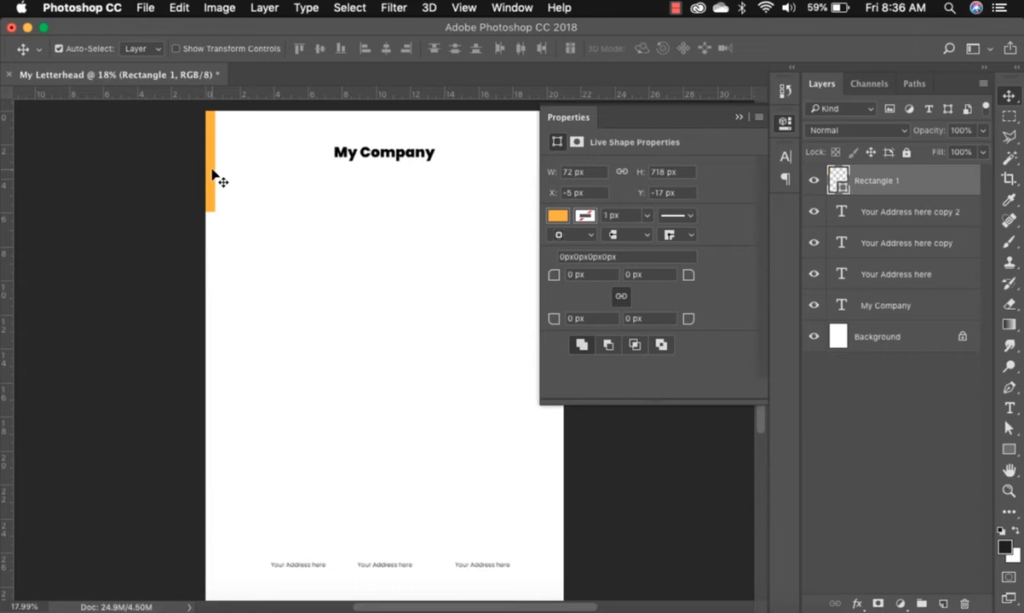
# Alt-drag copies of the orange bar down the left edge to stack five, then select them all.
pyautogui.moveTo(210, 152); pyautogui.dragTo(212, 260)
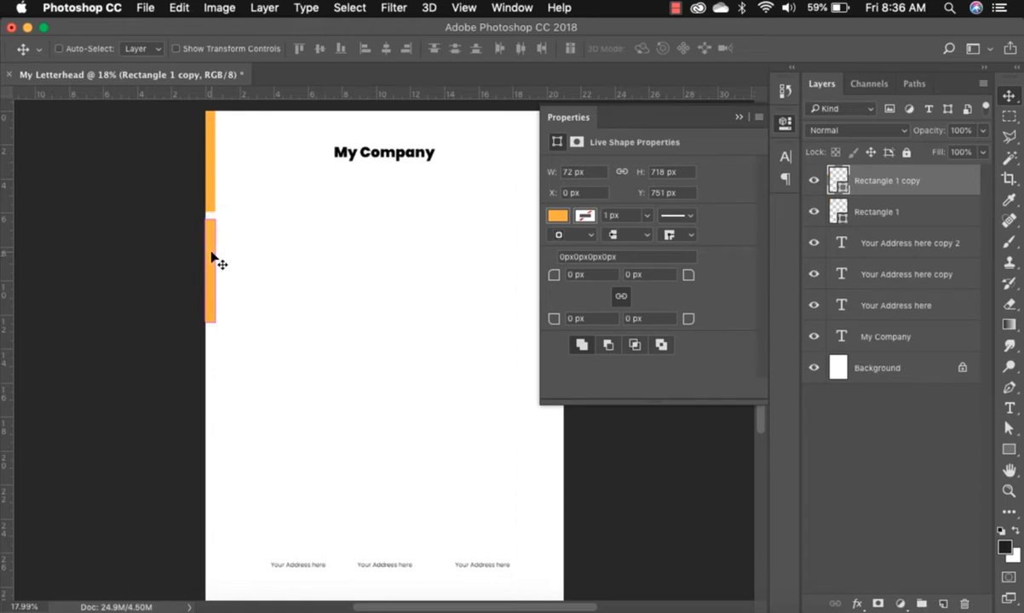
pyautogui.moveTo(213, 257); pyautogui.dragTo(211, 374)
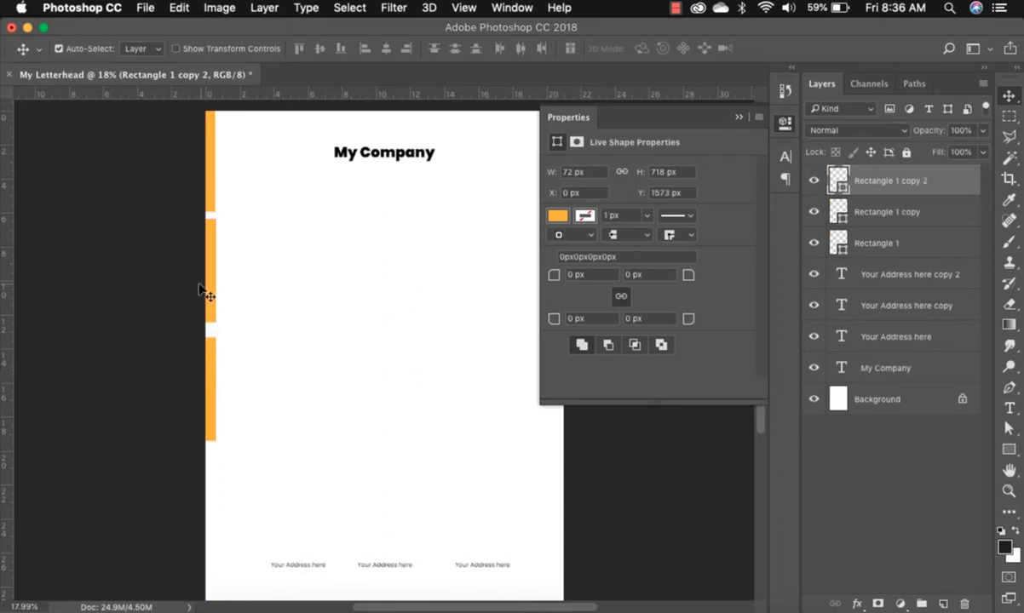
pyautogui.press('Up')
pyautogui.press('Up')
pyautogui.press('Up')
pyautogui.press('Up')
pyautogui.press('Up')
pyautogui.press('Up')
pyautogui.press('Up')
pyautogui.press('Up')
pyautogui.press('Up')
pyautogui.press('Up')
pyautogui.press('Up')
pyautogui.press('Up')
pyautogui.moveTo(295, 258); pyautogui.dragTo(211, 400)
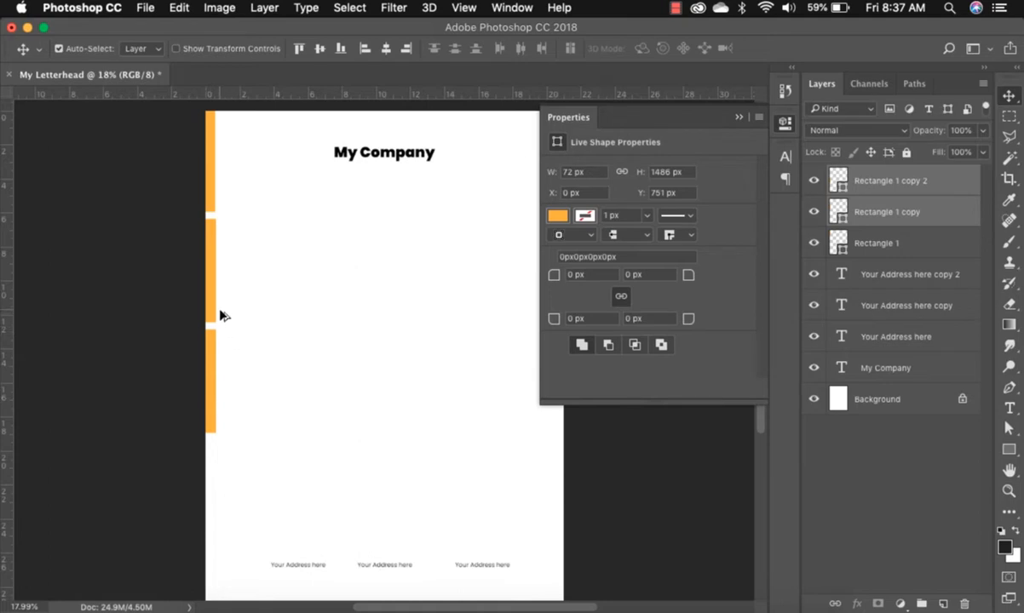
pyautogui.moveTo(213, 283); pyautogui.dragTo(210, 508)
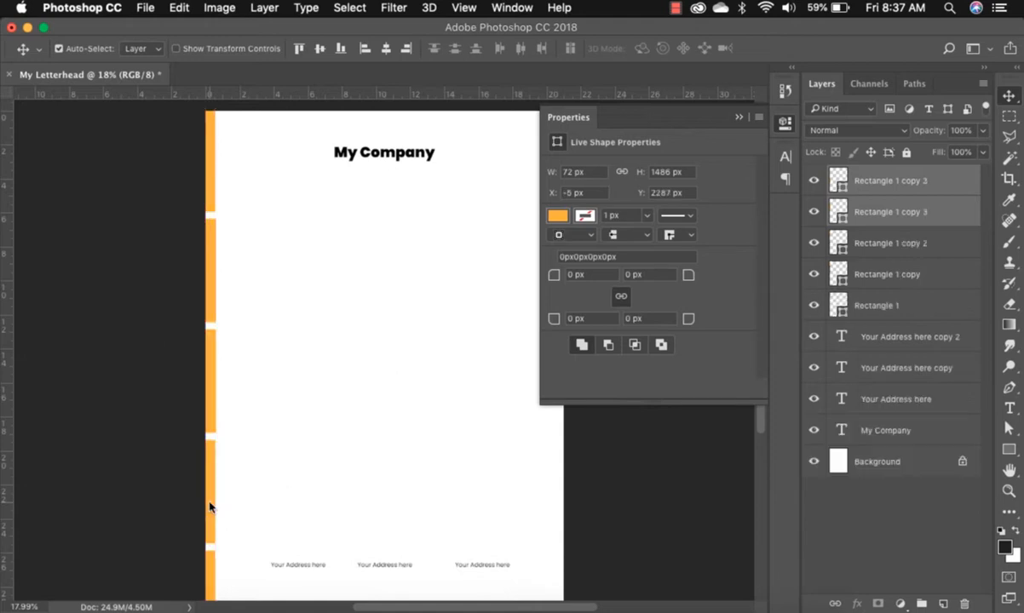
pyautogui.moveTo(277, 152); pyautogui.dragTo(173, 574)
pyautogui.click(312, 351)
pyautogui.moveTo(228, 168); pyautogui.dragTo(155, 562)
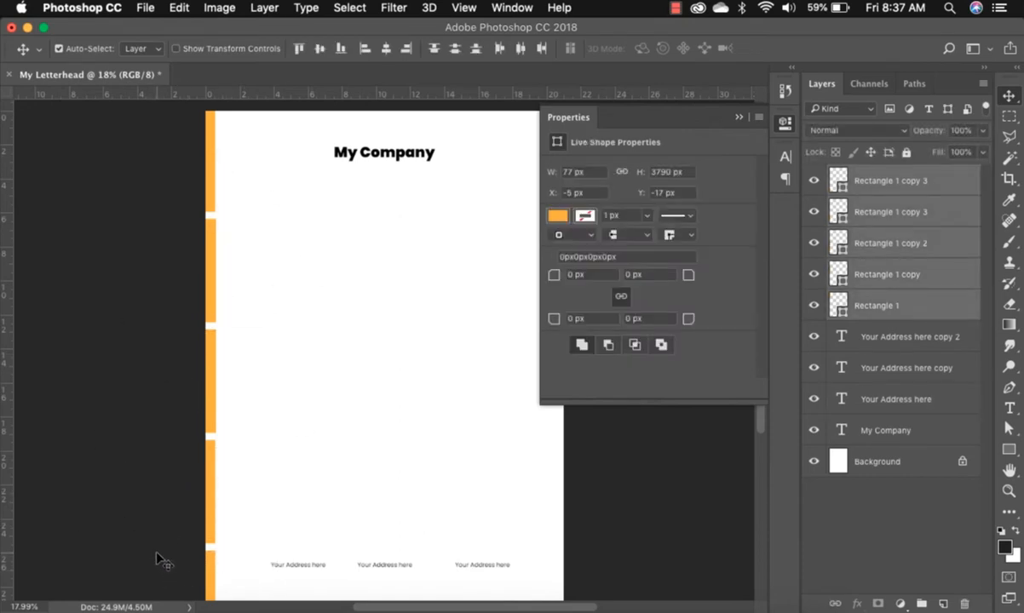
# Scale the five bars to 93.01% height so they end at the page bottom.
pyautogui.press('super+t')
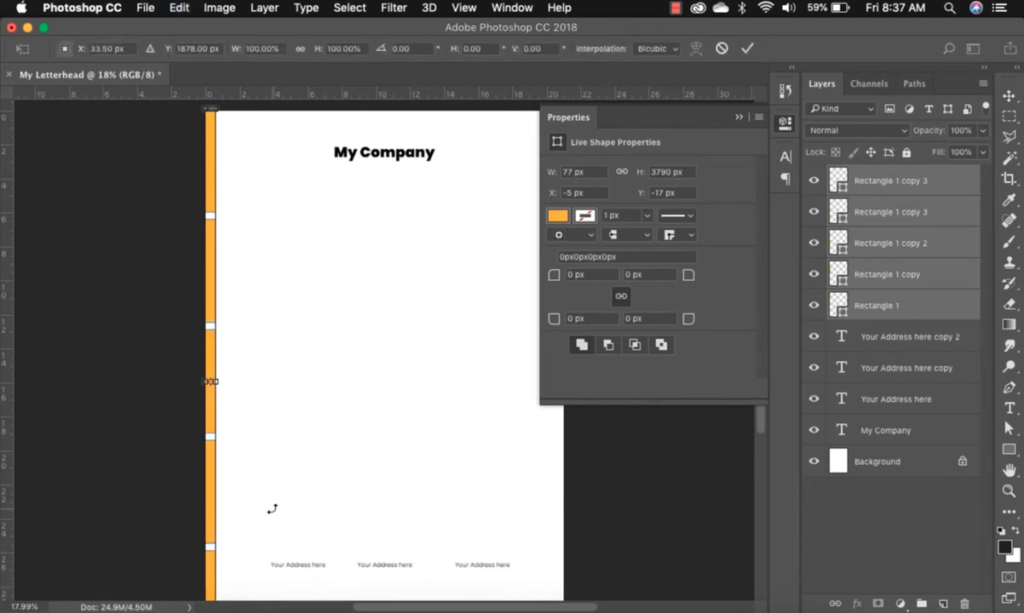
pyautogui.press('super+minus')
pyautogui.press('super+minus')
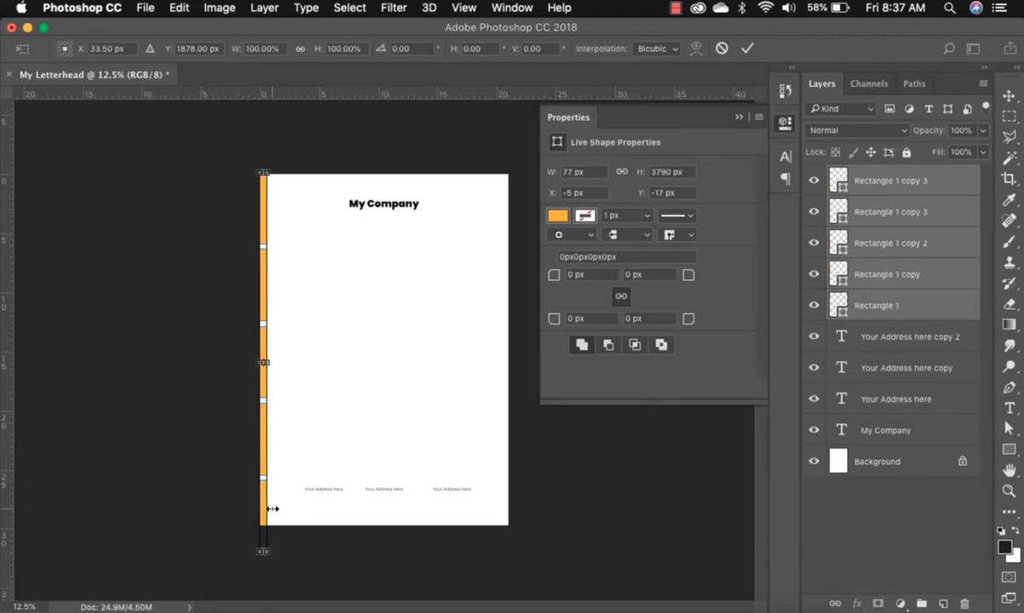
pyautogui.moveTo(262, 550); pyautogui.dragTo(263, 530)
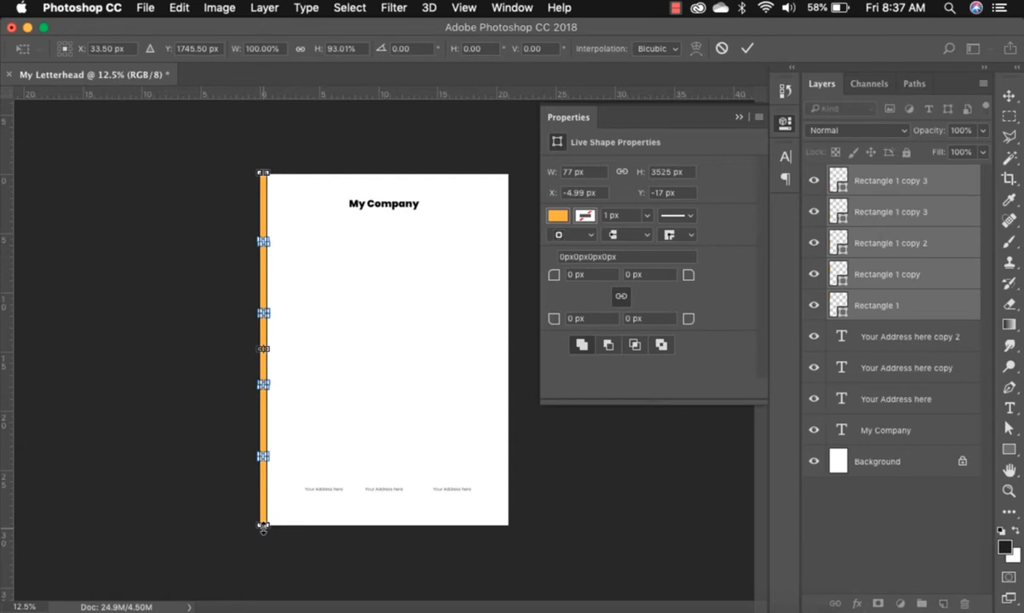
pyautogui.press('Return')
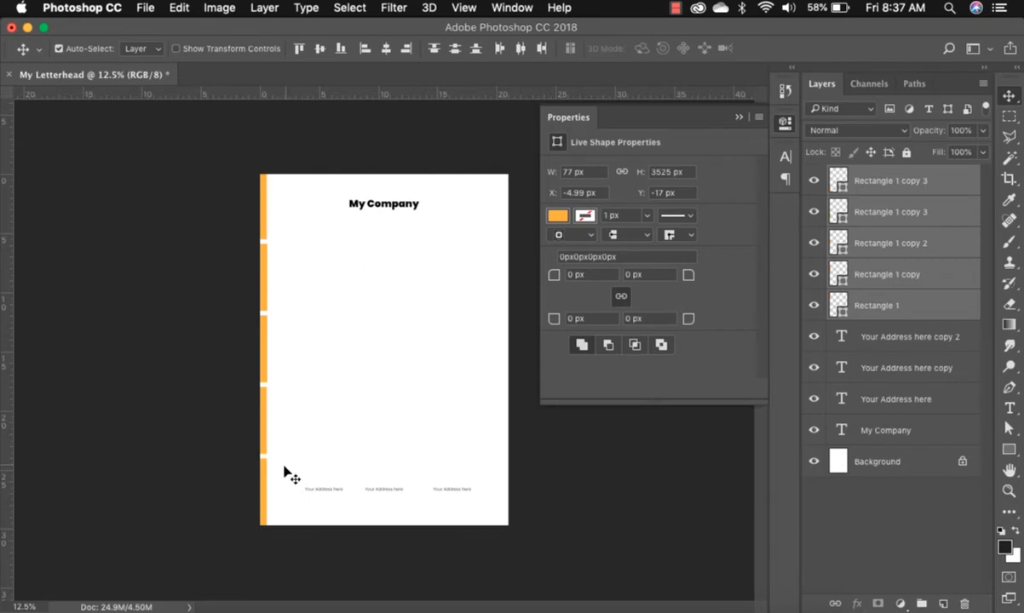
pyautogui.click(239, 476)
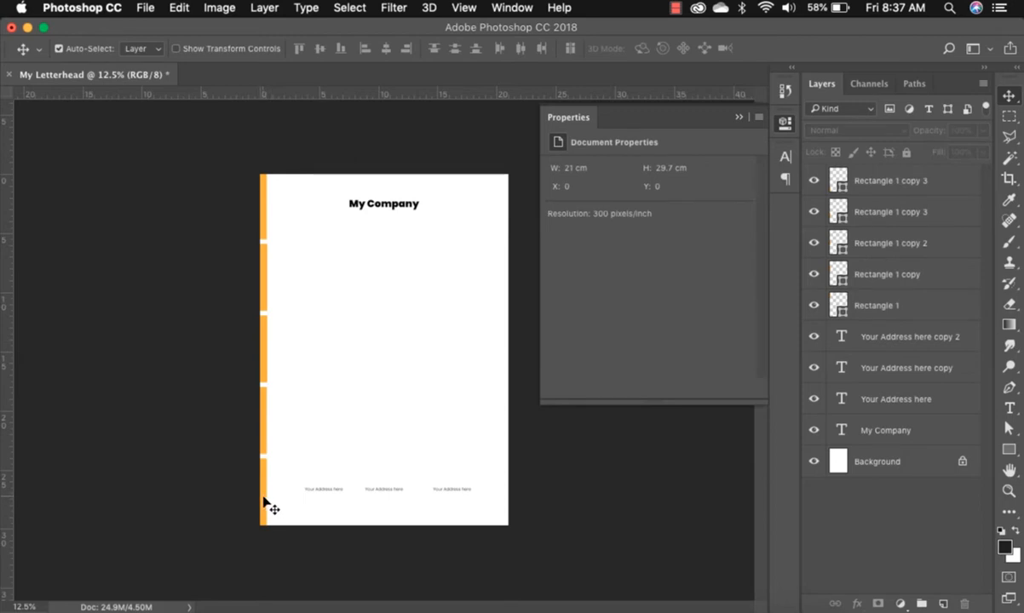
# Recolour the bottom bar segment a darker teal.
pyautogui.click(271, 498)
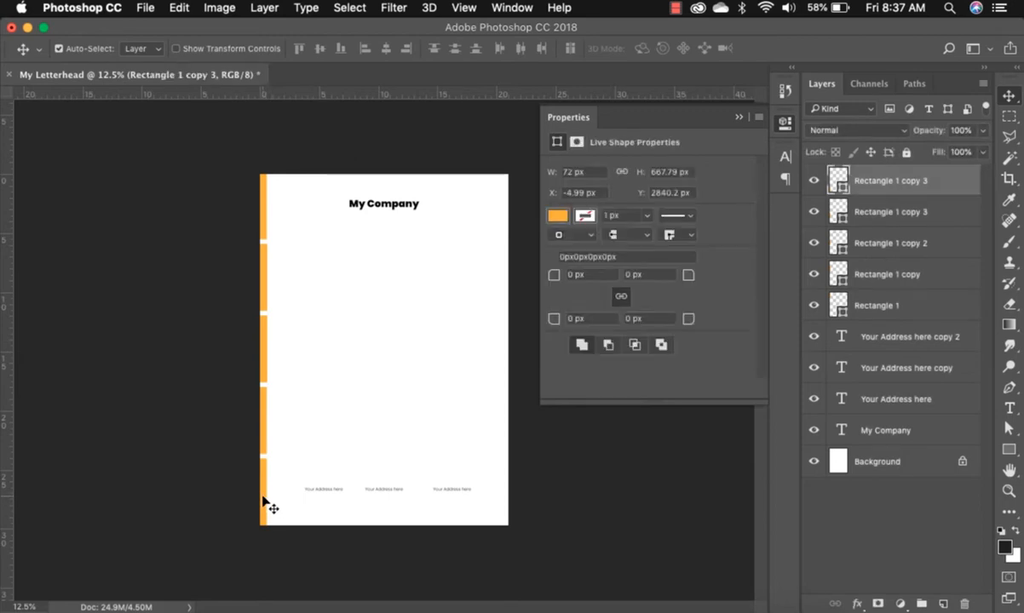
pyautogui.doubleClick(831, 178)
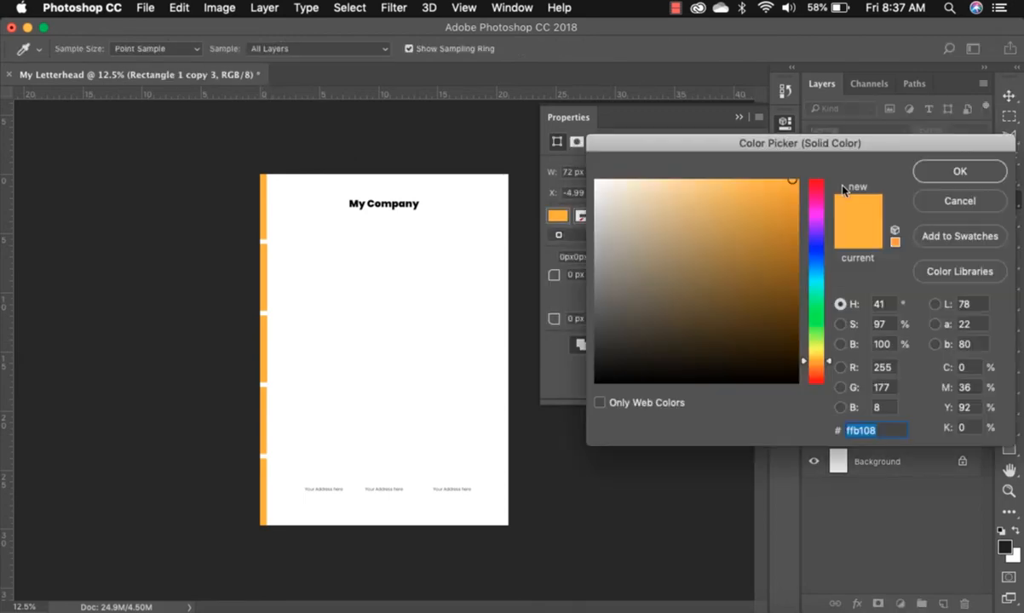
pyautogui.click(816, 295)
pyautogui.click(816, 341)
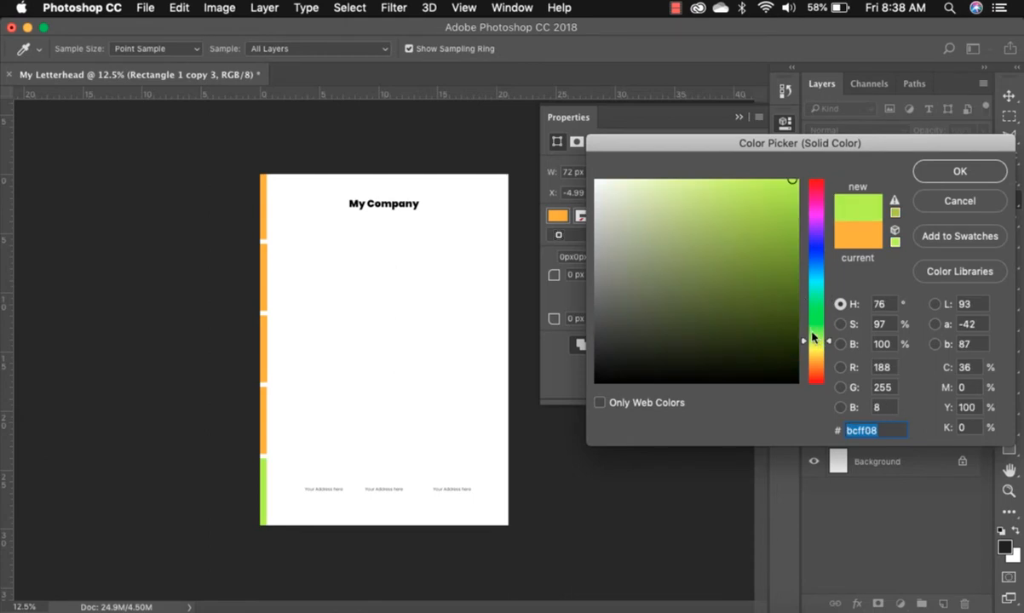
pyautogui.click(817, 290)
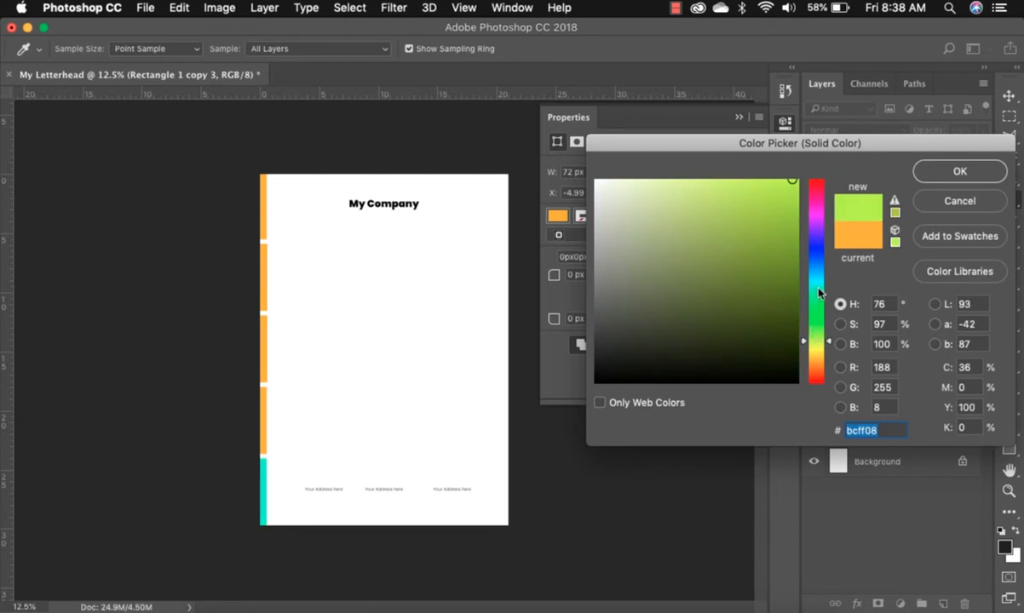
pyautogui.click(764, 236)
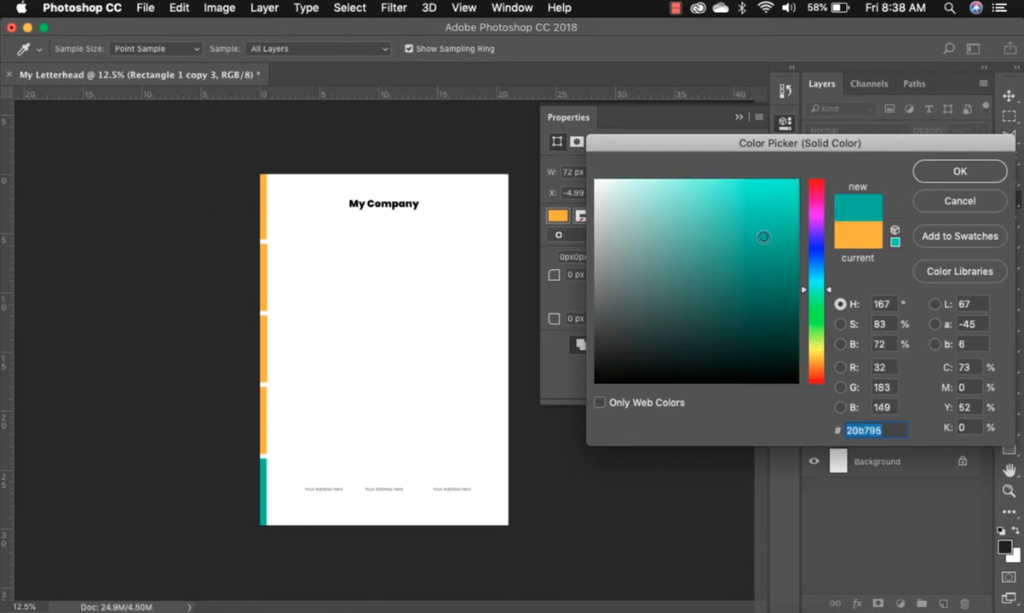
pyautogui.click(960, 171)
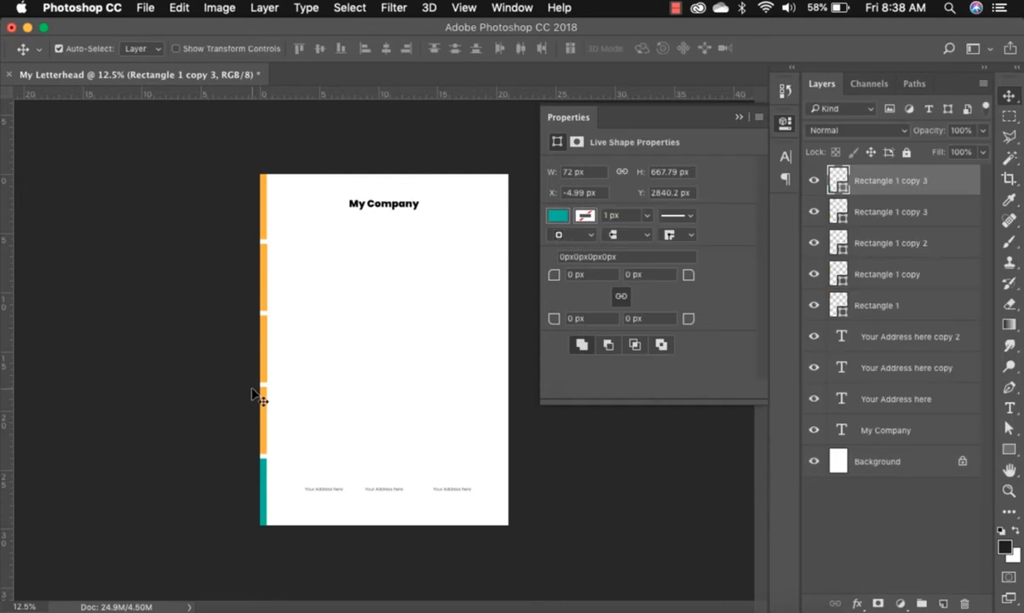
# Change the fourth bar segment's colour to blue.
pyautogui.doubleClick(840, 213)
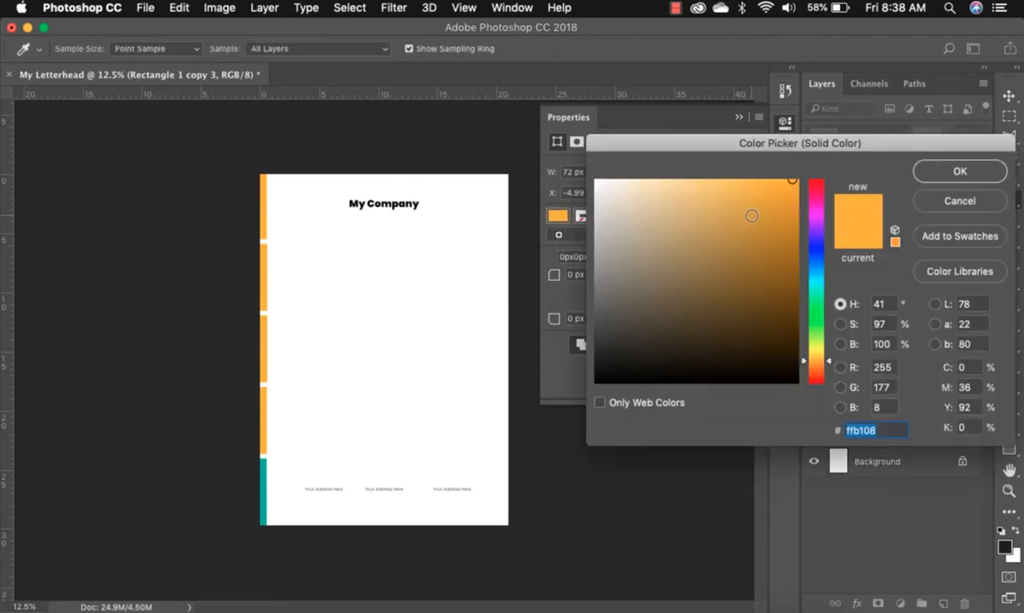
pyautogui.click(815, 289)
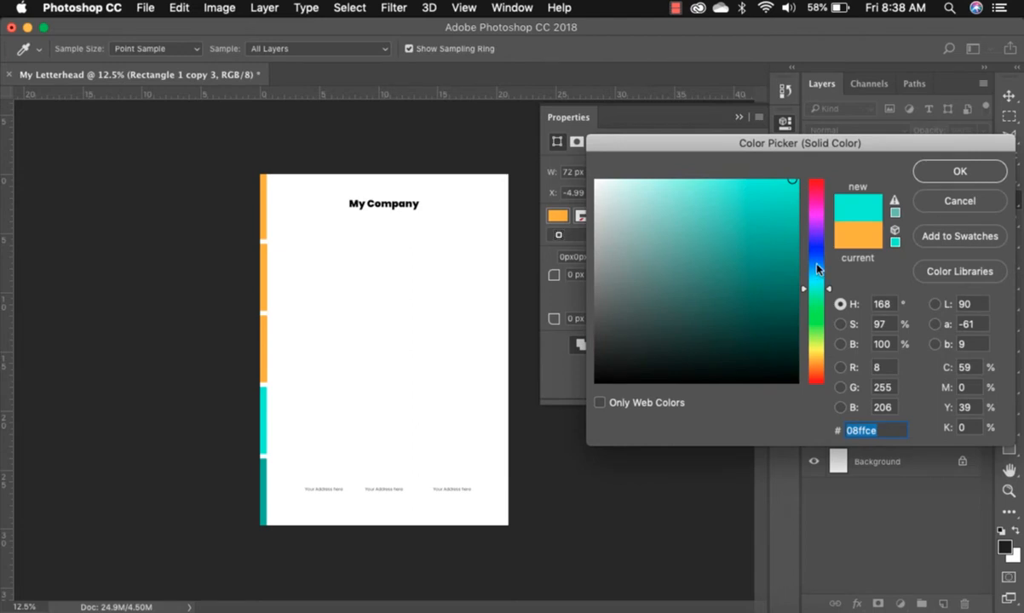
pyautogui.click(818, 355)
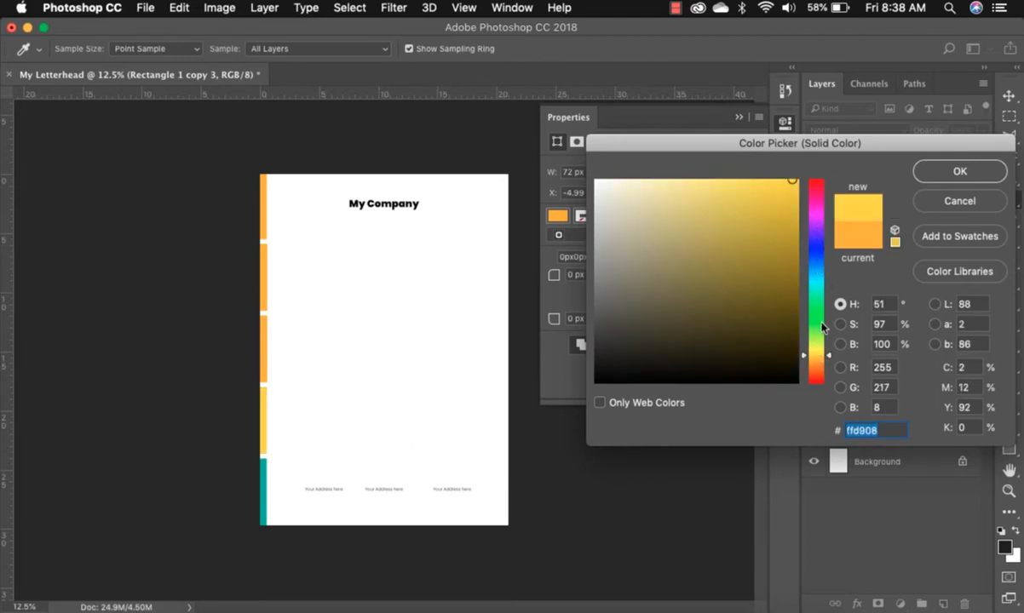
pyautogui.click(819, 268)
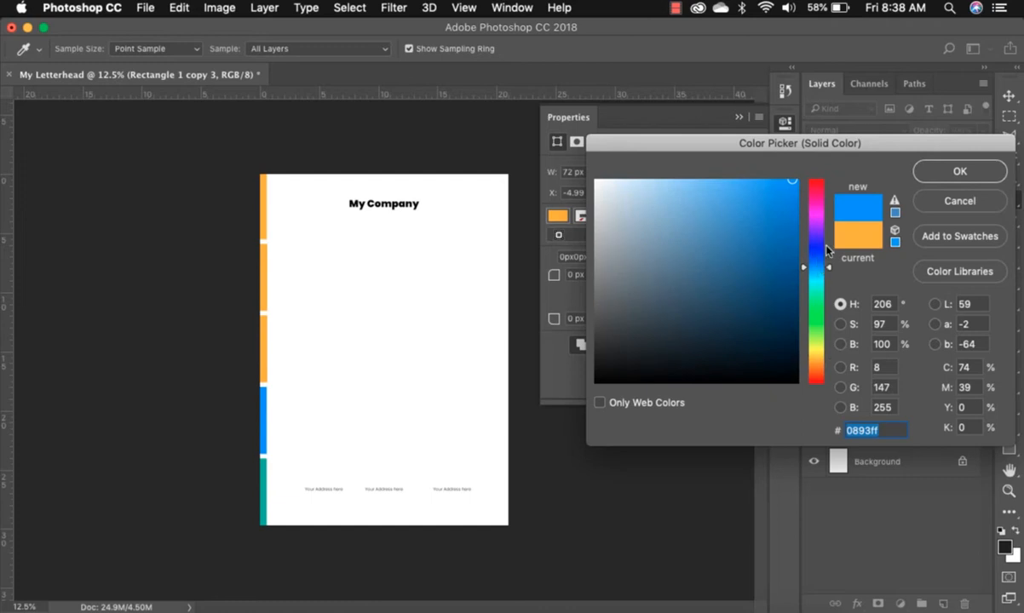
pyautogui.click(959, 170)
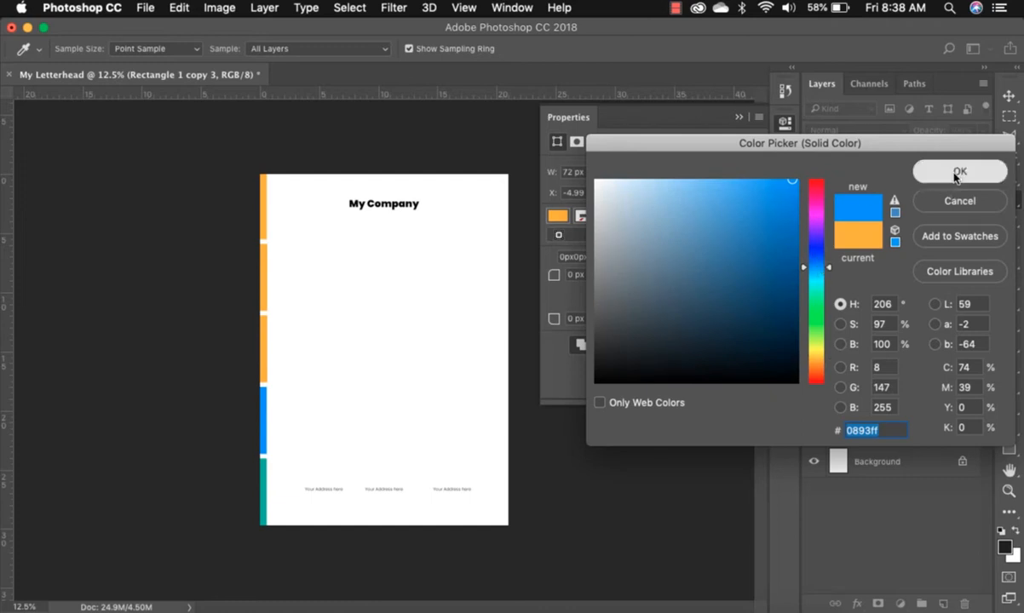
# Turn the middle bar segment a soft pink.
pyautogui.click(264, 342)
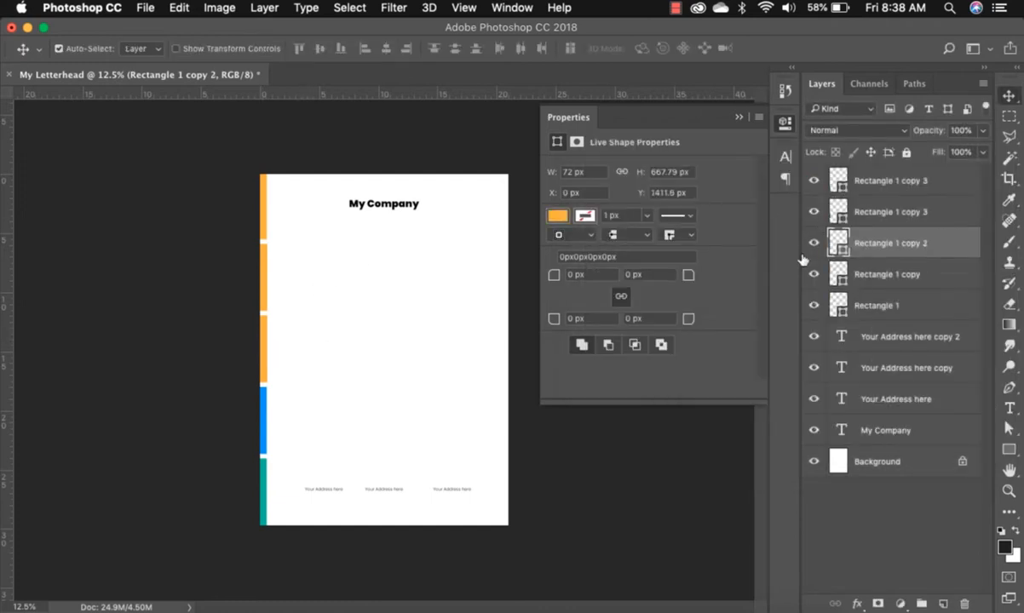
pyautogui.doubleClick(839, 243)
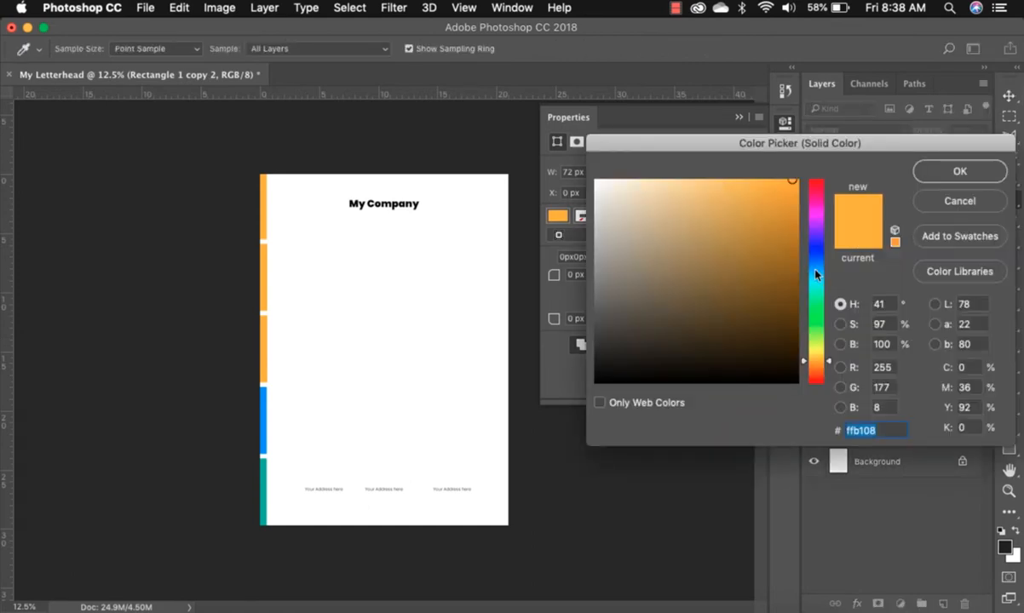
pyautogui.click(816, 239)
pyautogui.moveTo(816, 223); pyautogui.dragTo(816, 206)
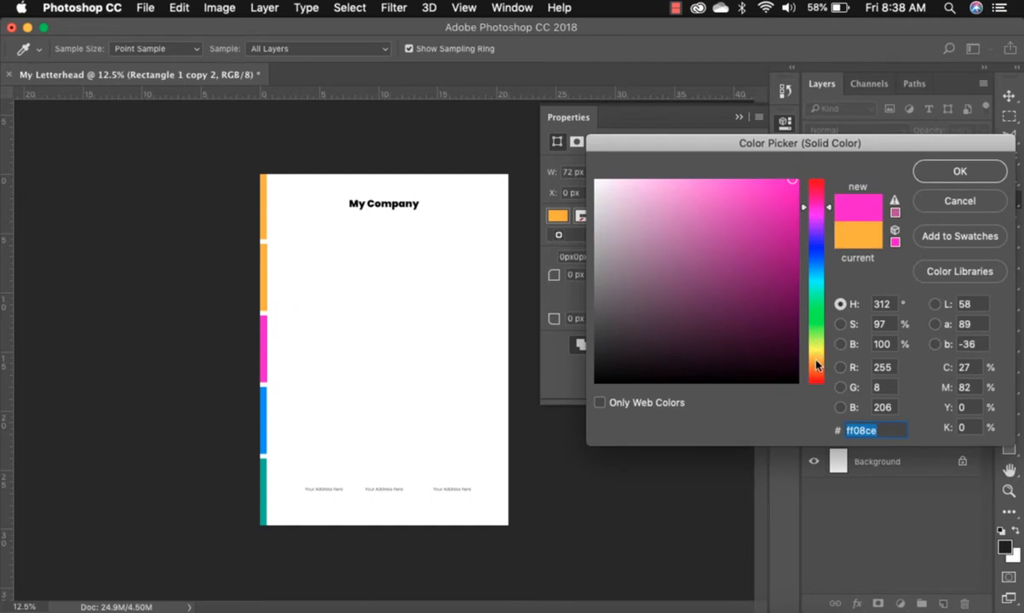
pyautogui.click(685, 206)
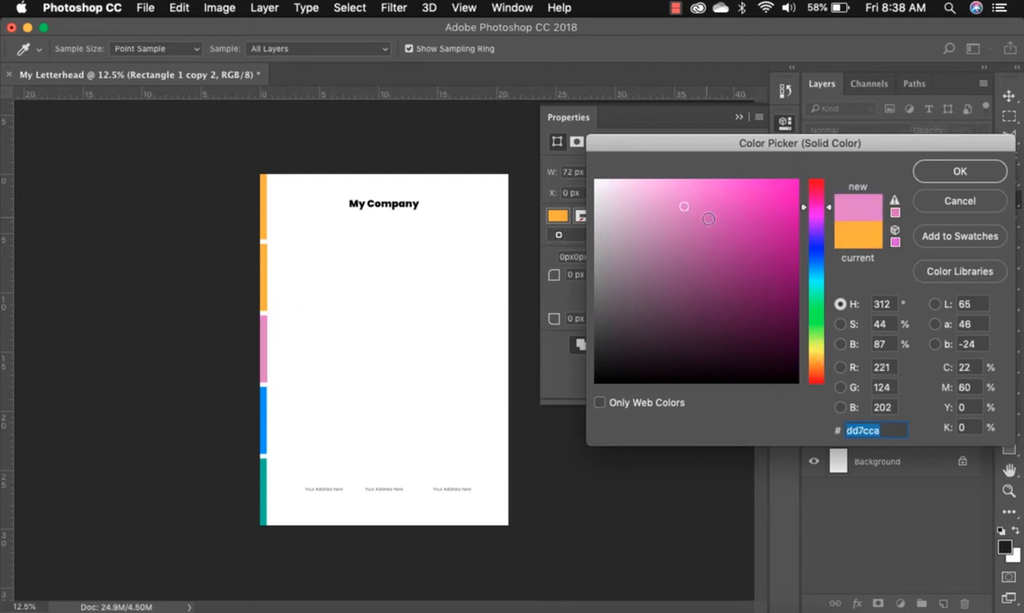
pyautogui.click(960, 171)
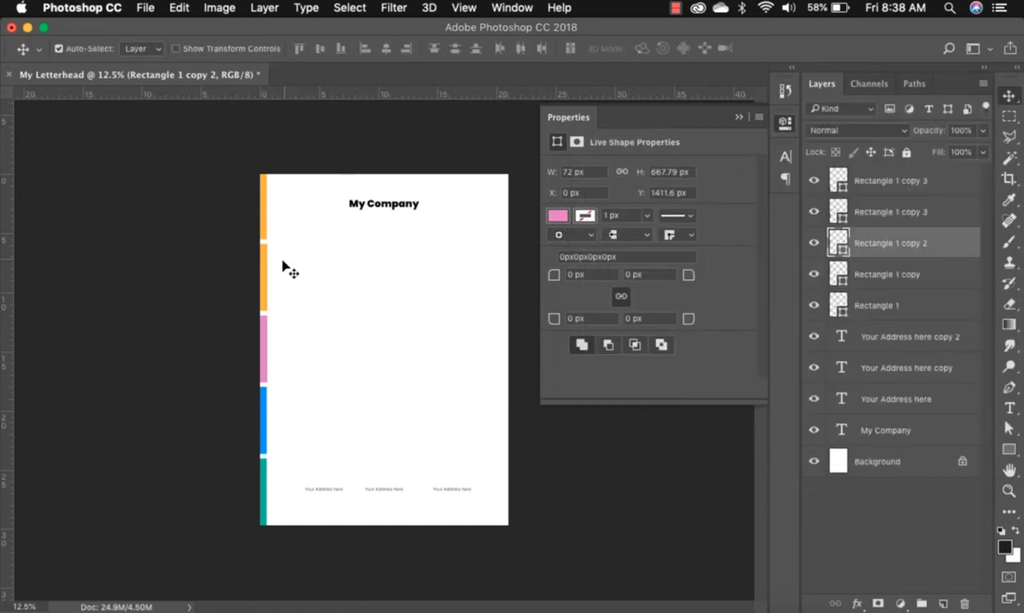
# Make the second bar segment from the top a deeper orange.
pyautogui.click(263, 267)
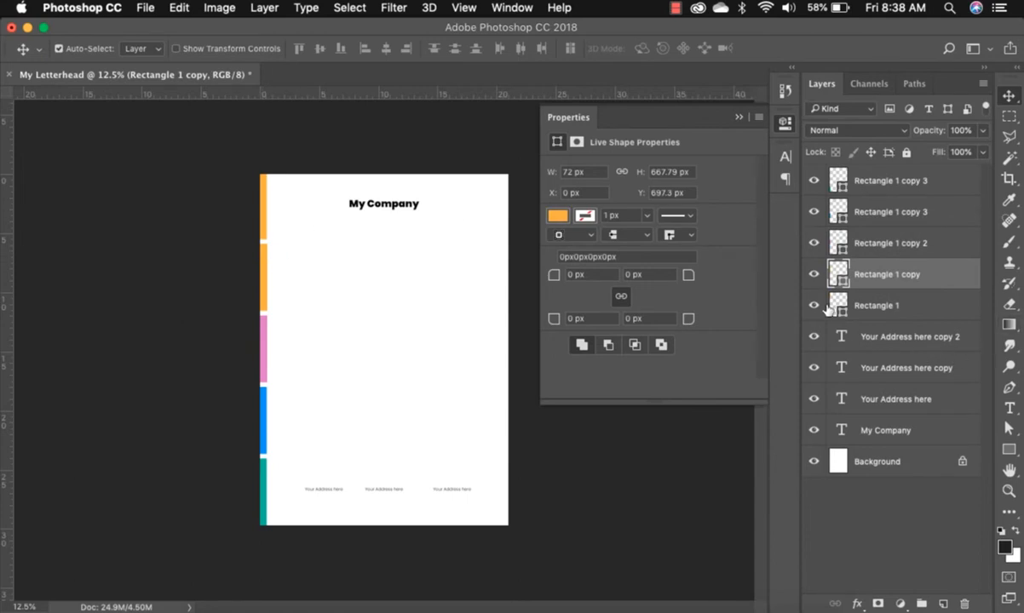
pyautogui.doubleClick(842, 275)
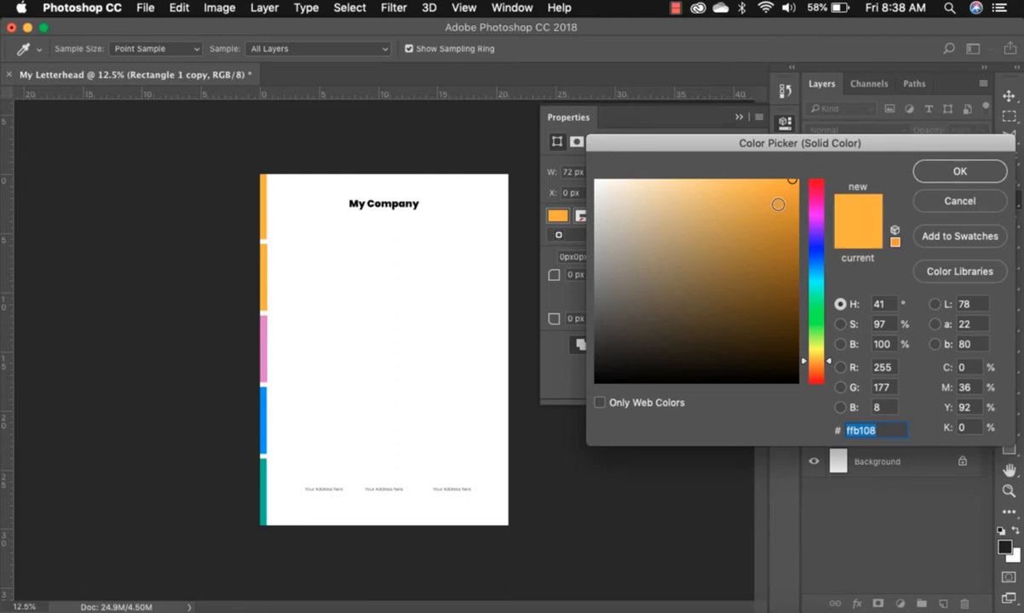
pyautogui.click(781, 207)
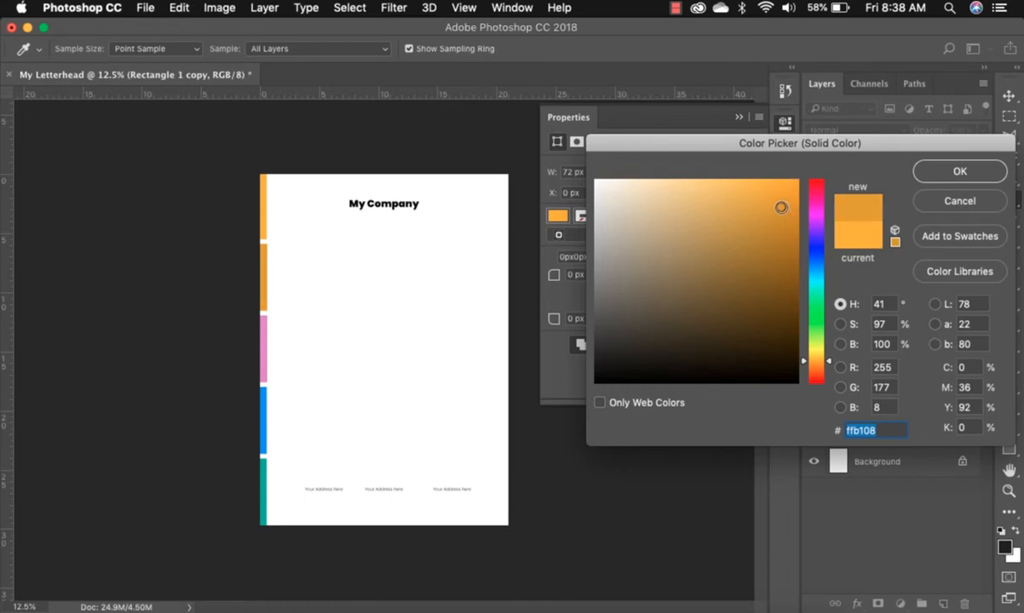
pyautogui.click(815, 342)
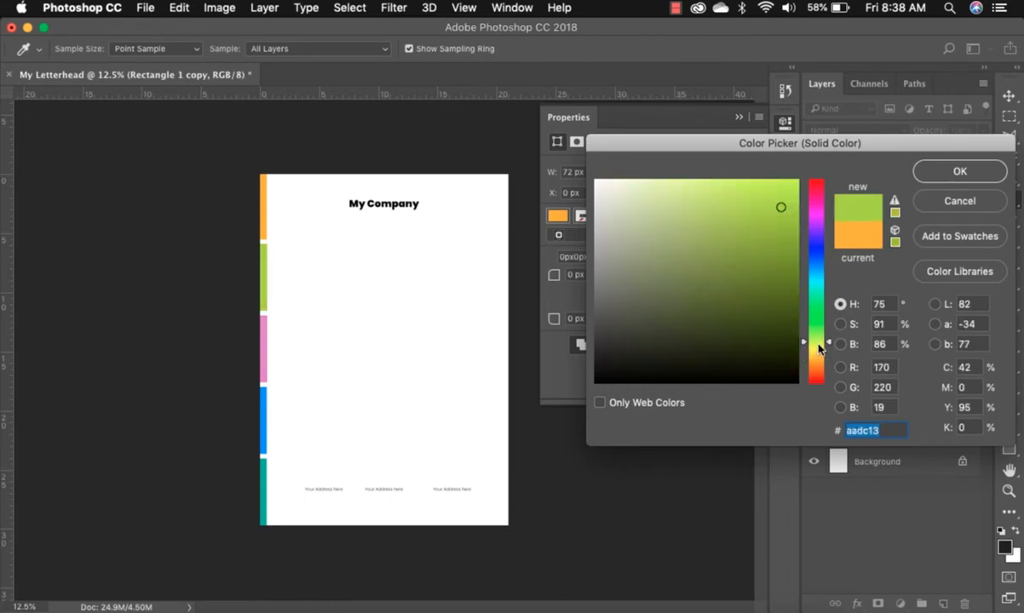
pyautogui.click(859, 232)
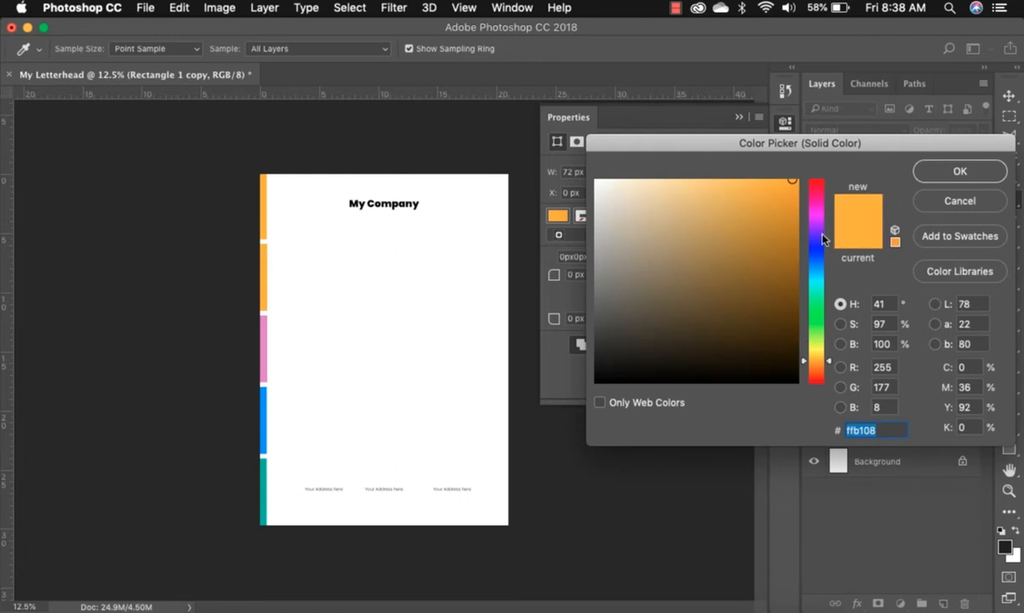
pyautogui.moveTo(815, 360); pyautogui.dragTo(820, 371)
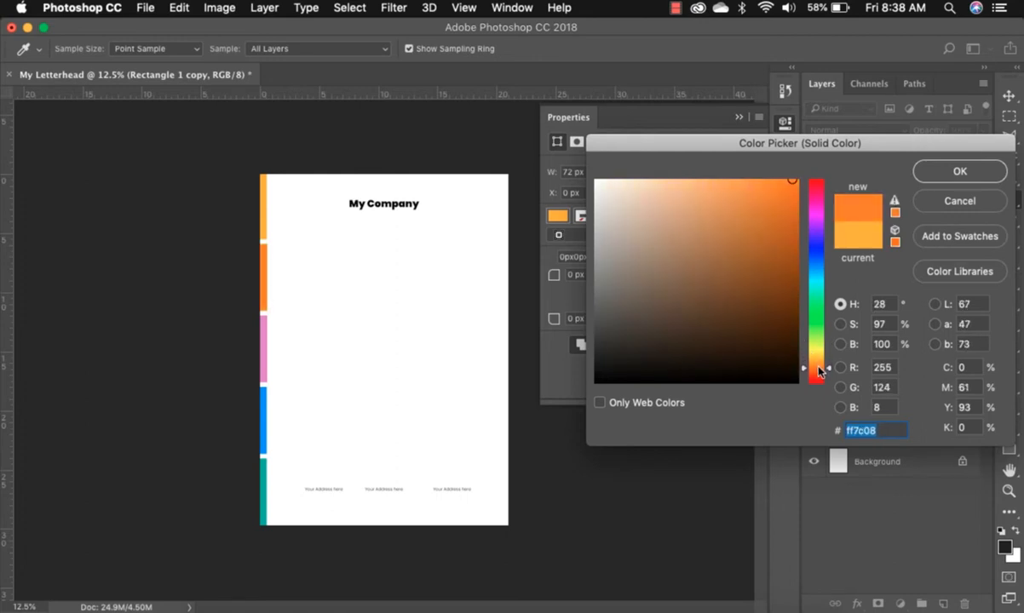
pyautogui.click(930, 172)
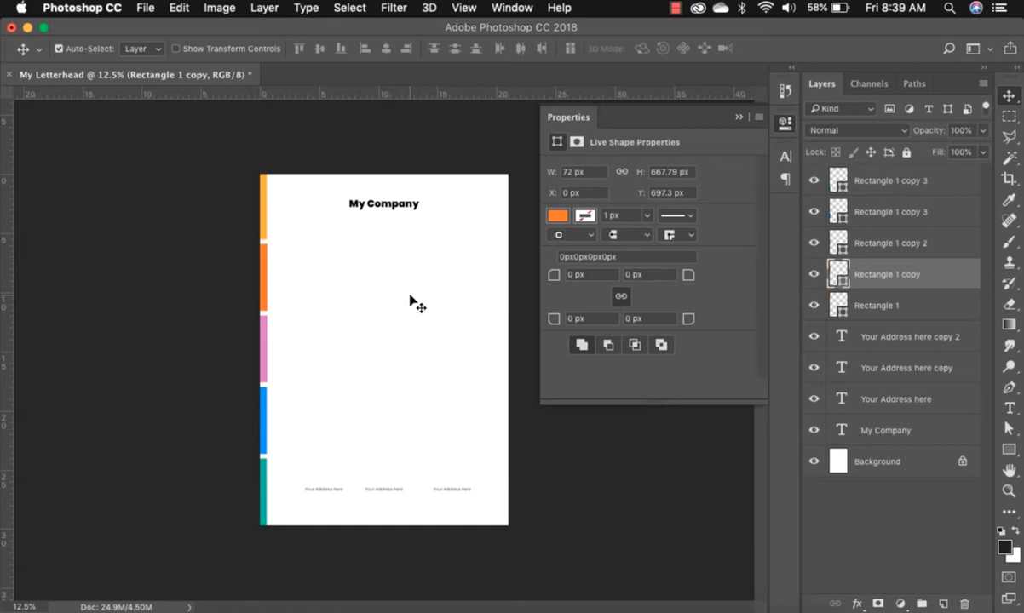
# Set the Pen tool to draw filled shapes instead of paths.
pyautogui.scroll(4, 410, 299)
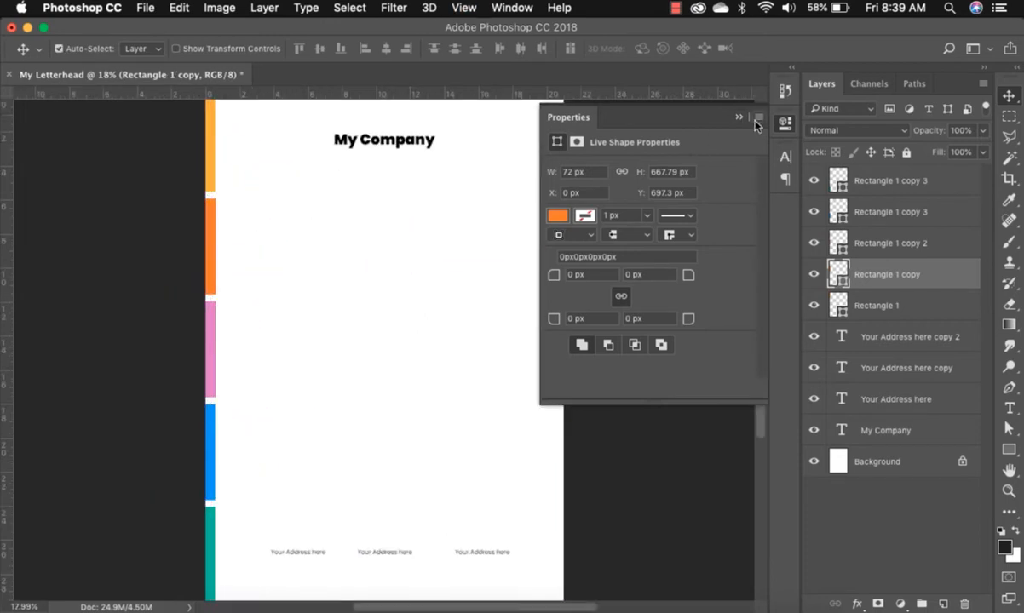
pyautogui.click(739, 118)
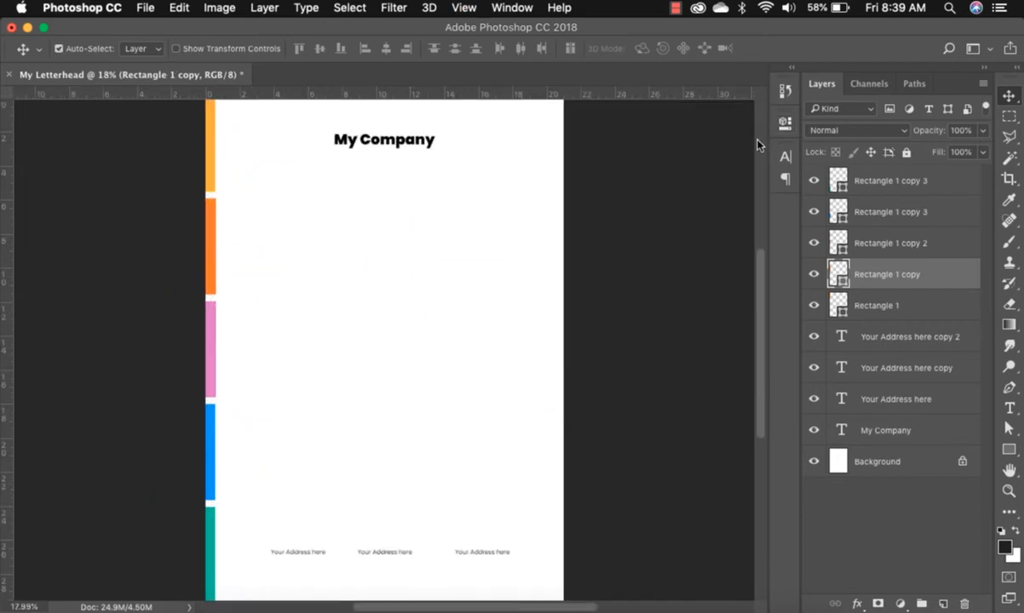
pyautogui.click(1010, 388)
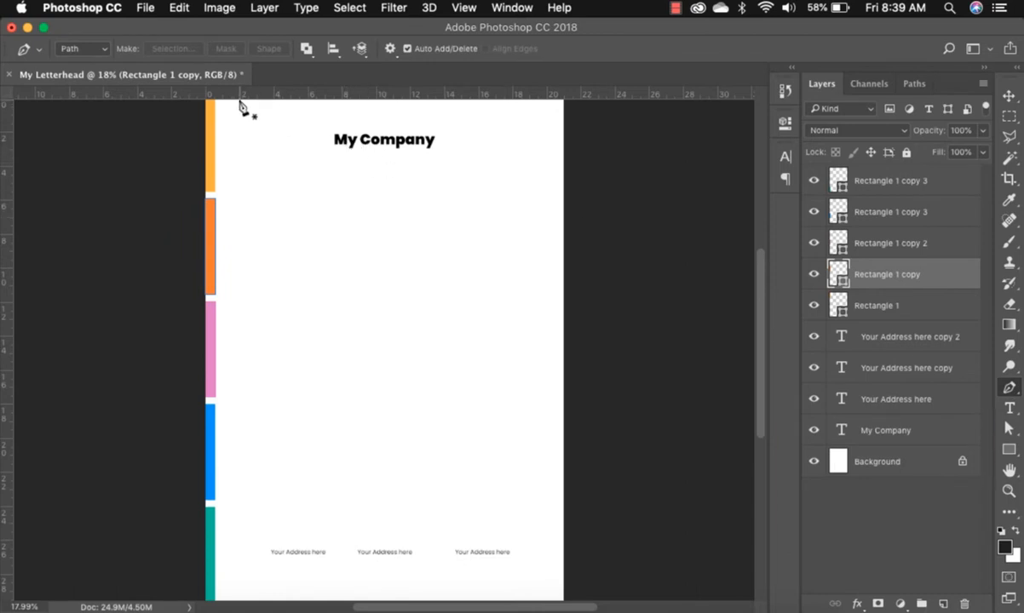
pyautogui.click(95, 49)
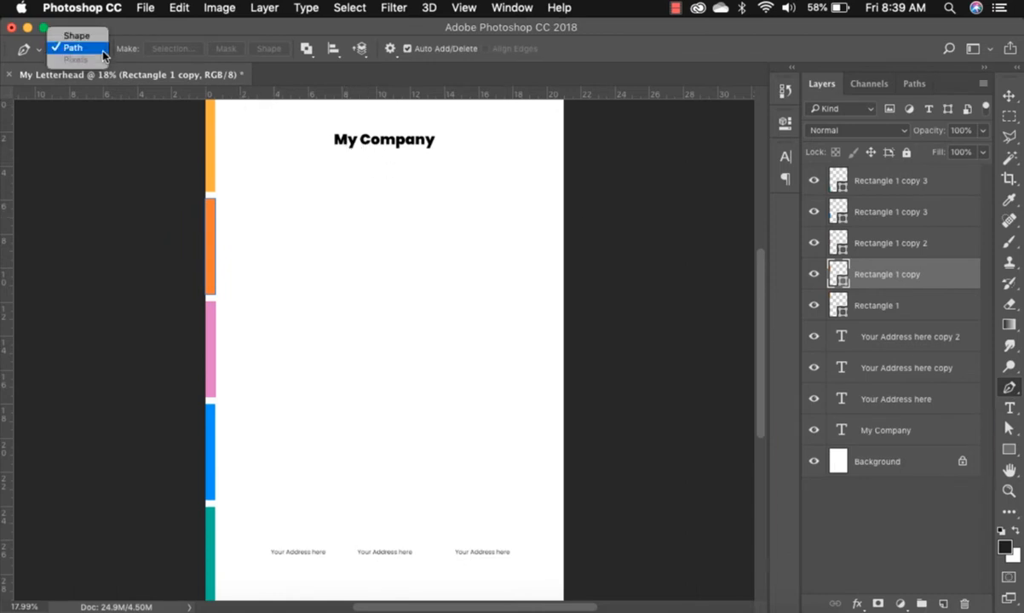
pyautogui.click(76, 35)
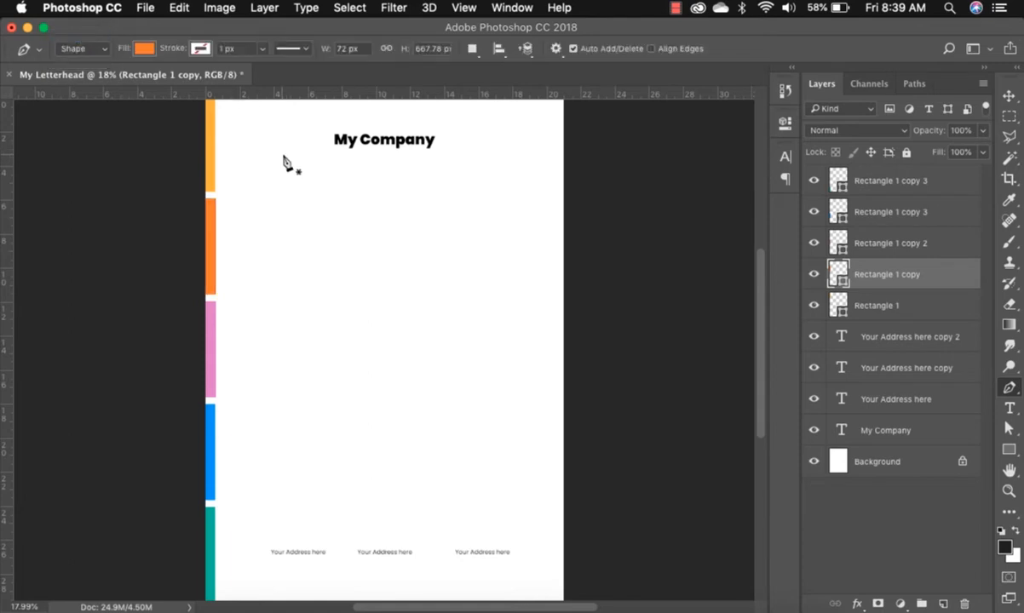
# Draw a closed four-cornered orange badge at the top left of the page.
pyautogui.click(241, 101)
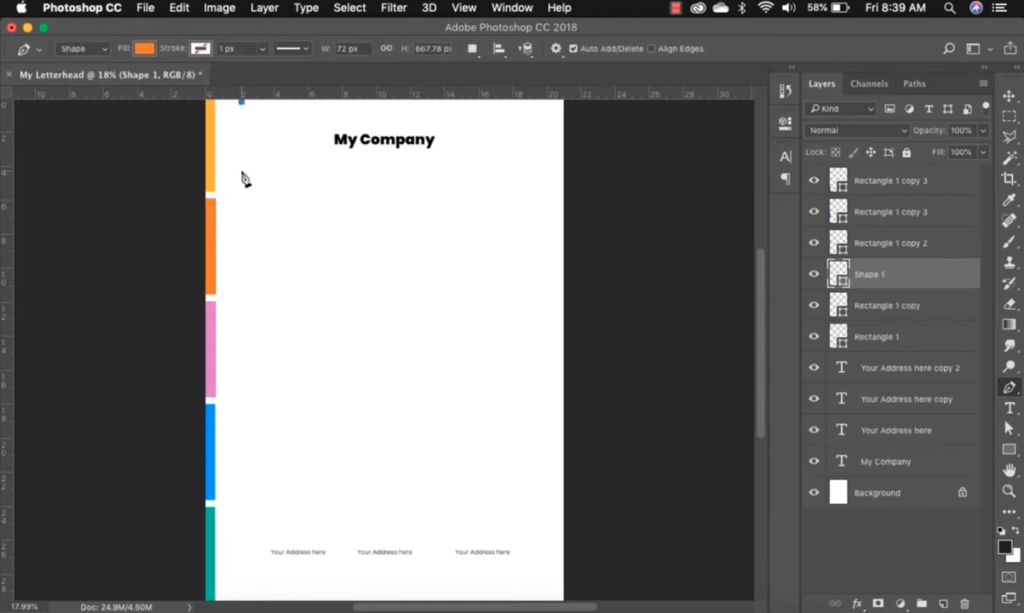
pyautogui.click(242, 175)
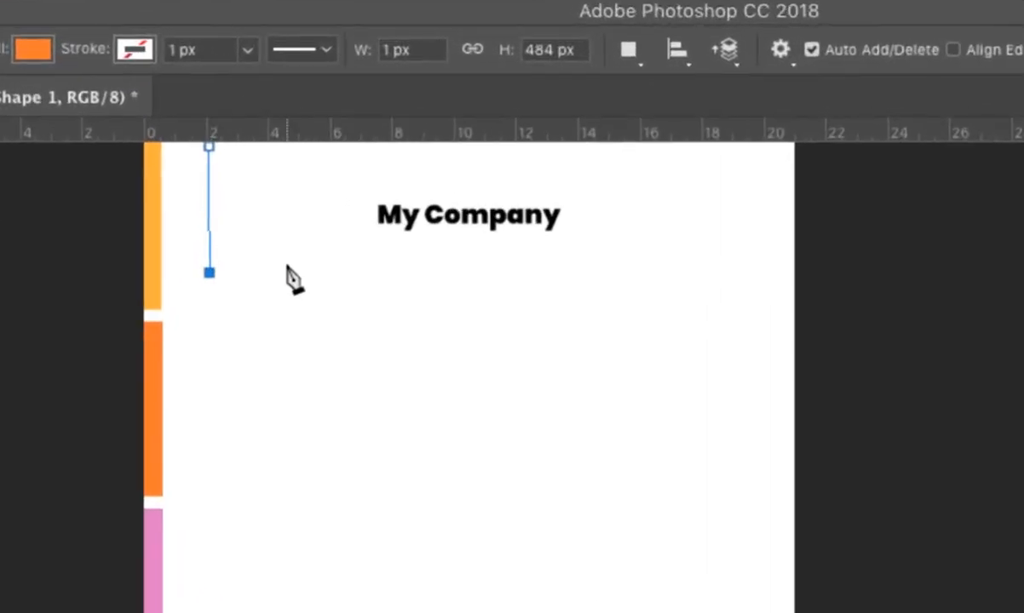
pyautogui.click(326, 232)
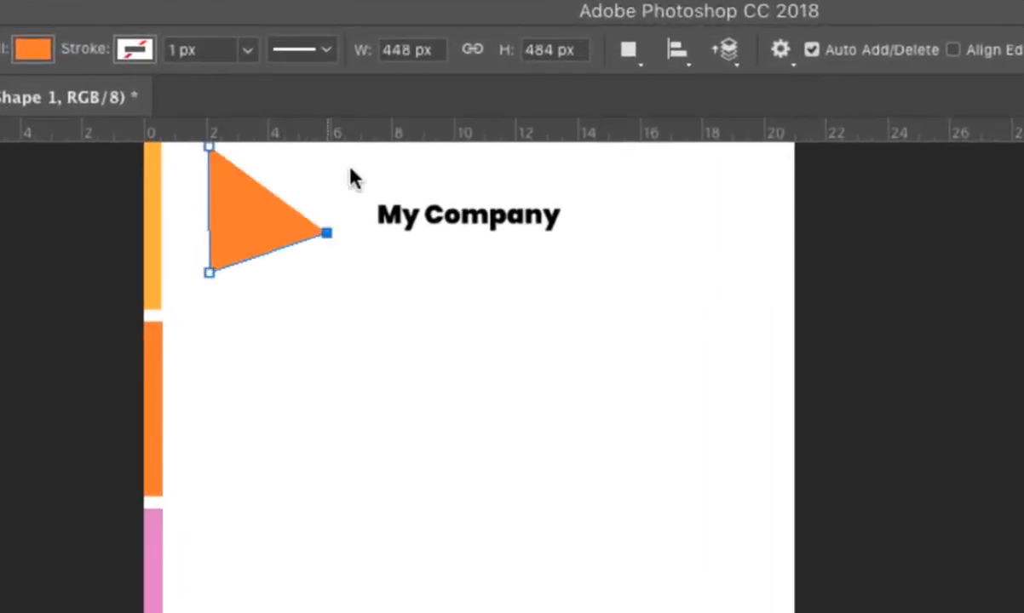
pyautogui.click(331, 146)
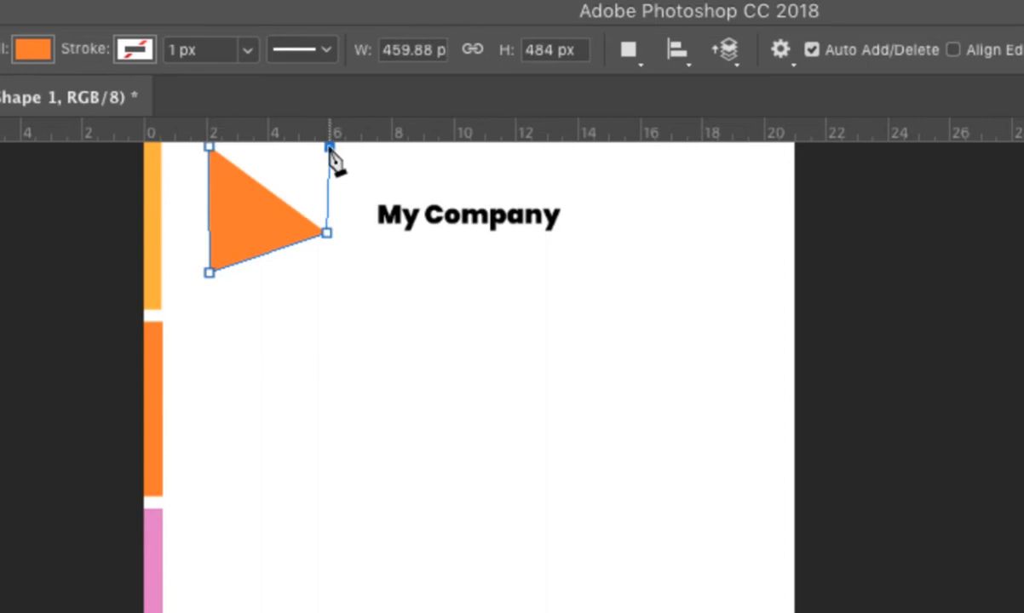
pyautogui.click(210, 148)
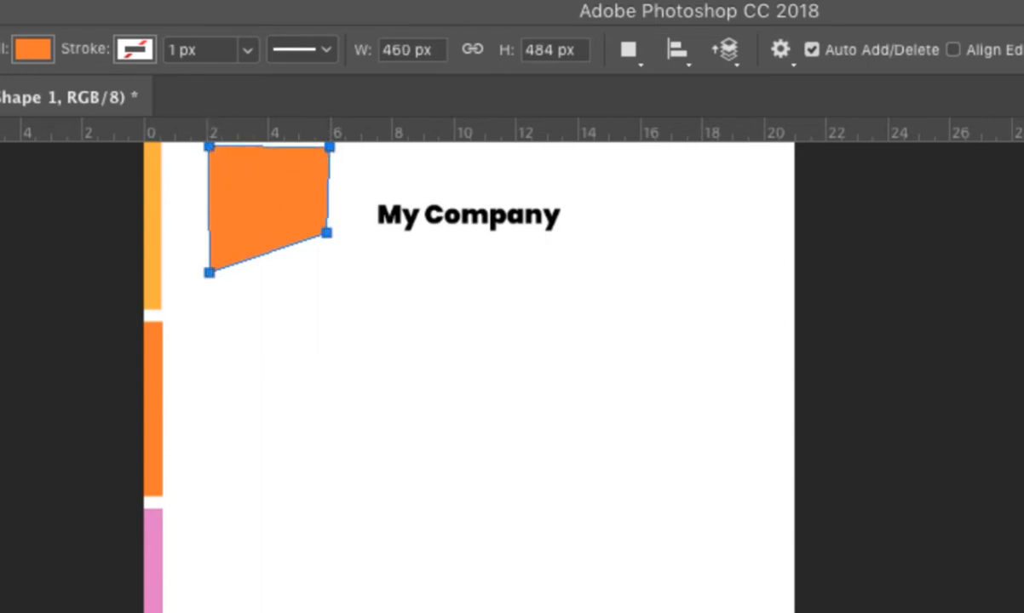
pyautogui.press('a')
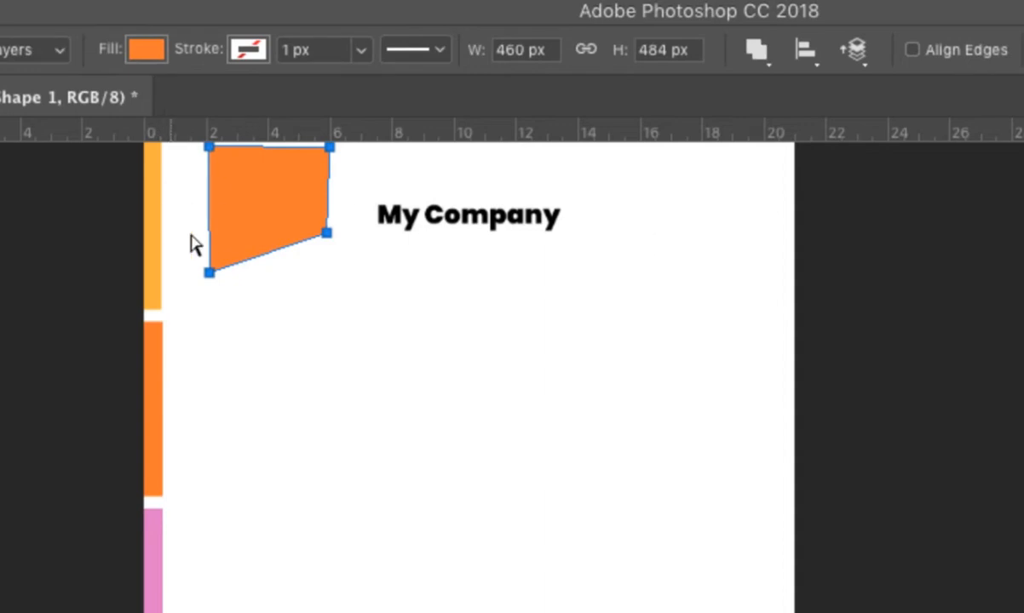
# Drag the badge's bottom-left and bottom-right corners lower, then move it up to the page's top edge.
pyautogui.moveTo(207, 274)
pyautogui.mouseDown()
pyautogui.moveTo(183, 277)
pyautogui.moveTo(210, 277)
pyautogui.mouseUp()
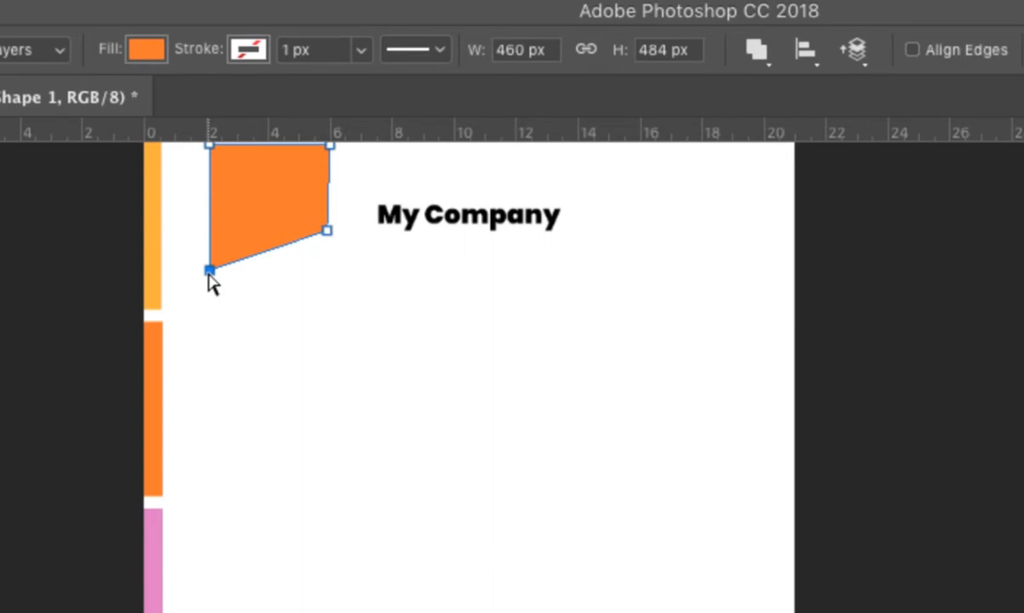
pyautogui.moveTo(209, 274)
pyautogui.mouseDown()
pyautogui.moveTo(169, 279)
pyautogui.moveTo(220, 286)
pyautogui.moveTo(255, 366)
pyautogui.moveTo(252, 281)
pyautogui.moveTo(520, 467)
pyautogui.moveTo(263, 262)
pyautogui.moveTo(261, 334)
pyautogui.moveTo(205, 275)
pyautogui.moveTo(208, 291)
pyautogui.mouseUp()
pyautogui.moveTo(327, 230)
pyautogui.mouseDown()
pyautogui.moveTo(328, 264)
pyautogui.moveTo(333, 247)
pyautogui.mouseUp()
pyautogui.moveTo(331, 249); pyautogui.dragTo(331, 248)
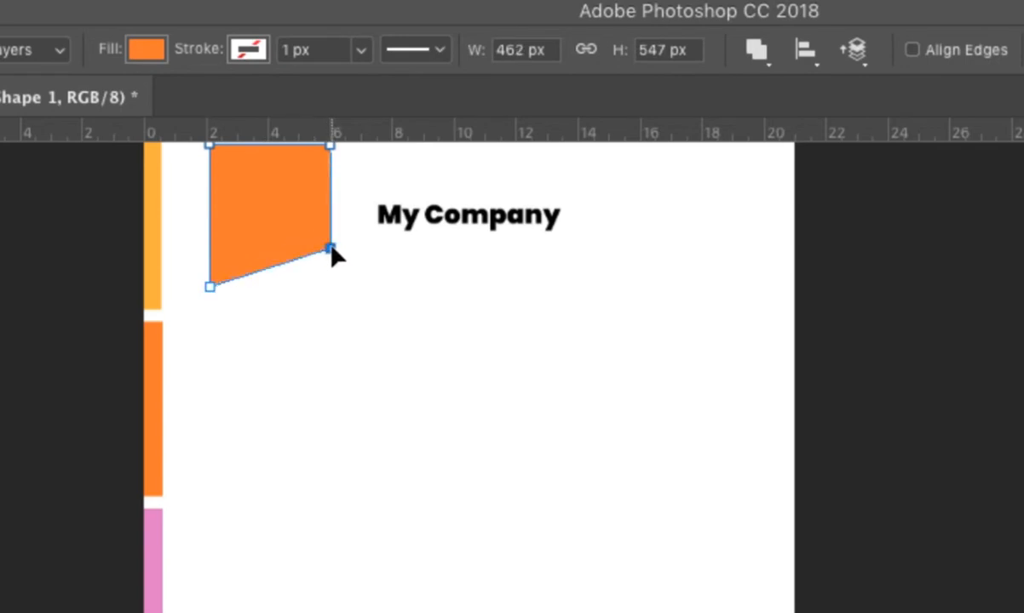
pyautogui.click(331, 147)
pyautogui.press('v')
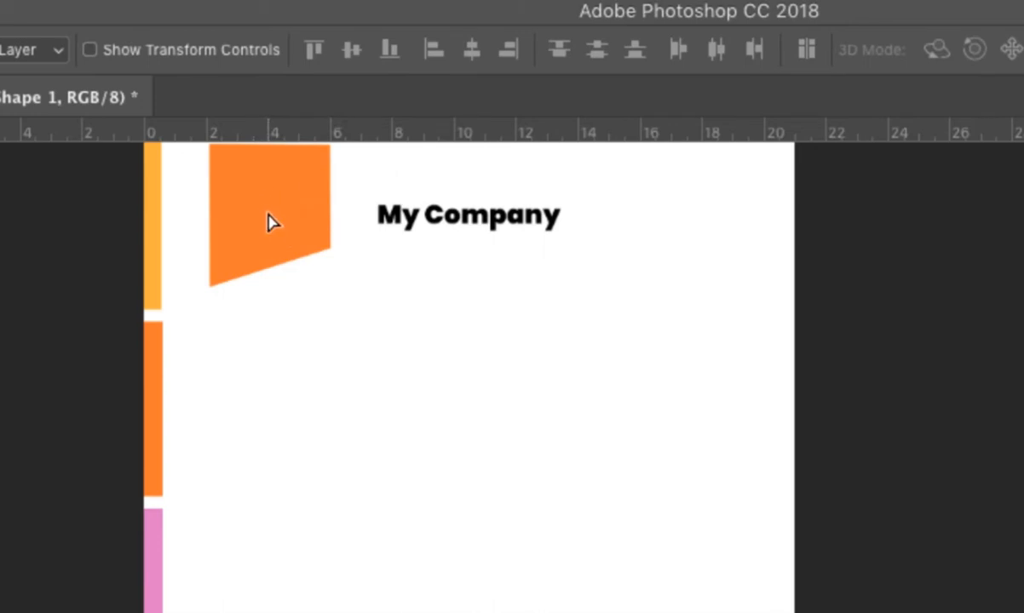
pyautogui.moveTo(270, 223); pyautogui.dragTo(236, 219)
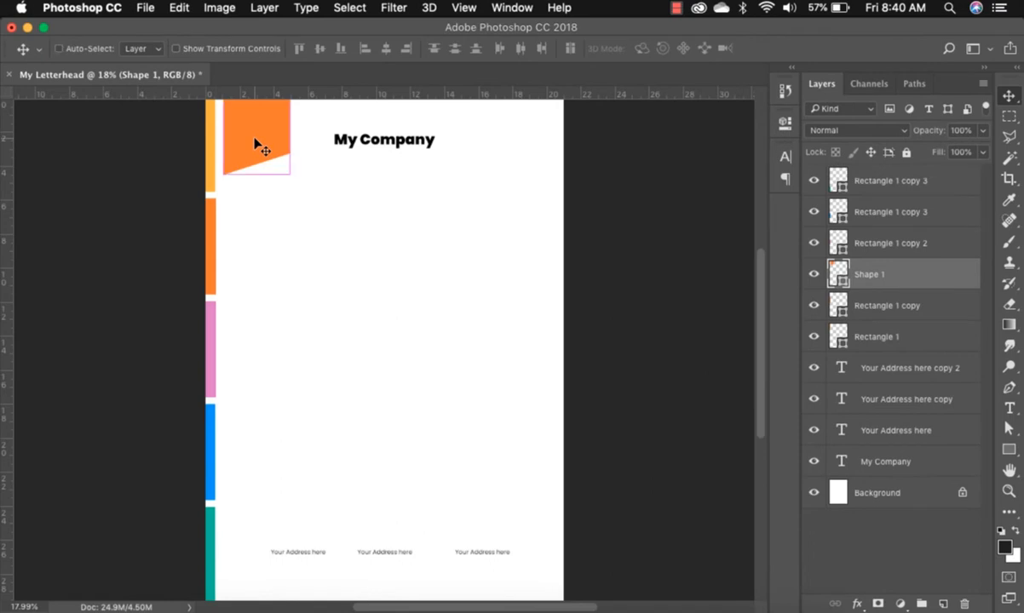
# Scale the orange badge up to about 128% with Free Transform.
pyautogui.press('super+t')
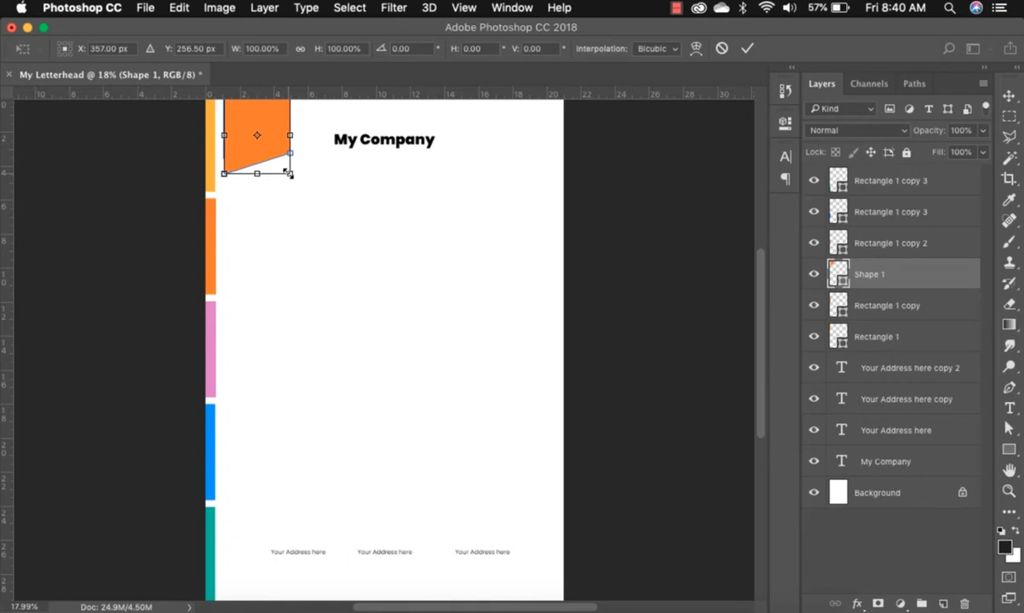
pyautogui.moveTo(290, 174)
pyautogui.mouseDown()
pyautogui.moveTo(312, 200)
pyautogui.moveTo(288, 166)
pyautogui.mouseUp()
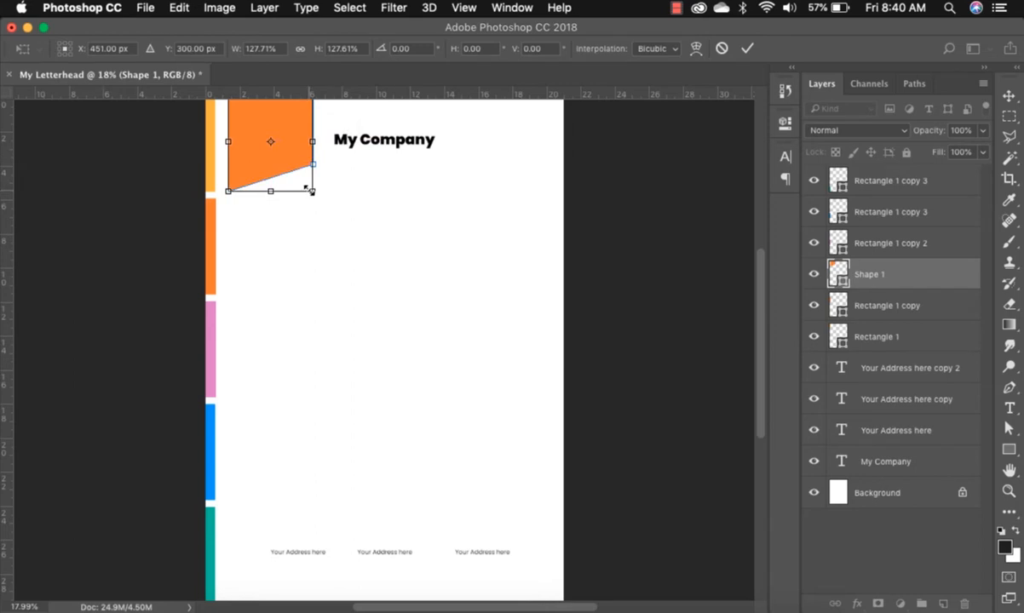
pyautogui.press('Return')
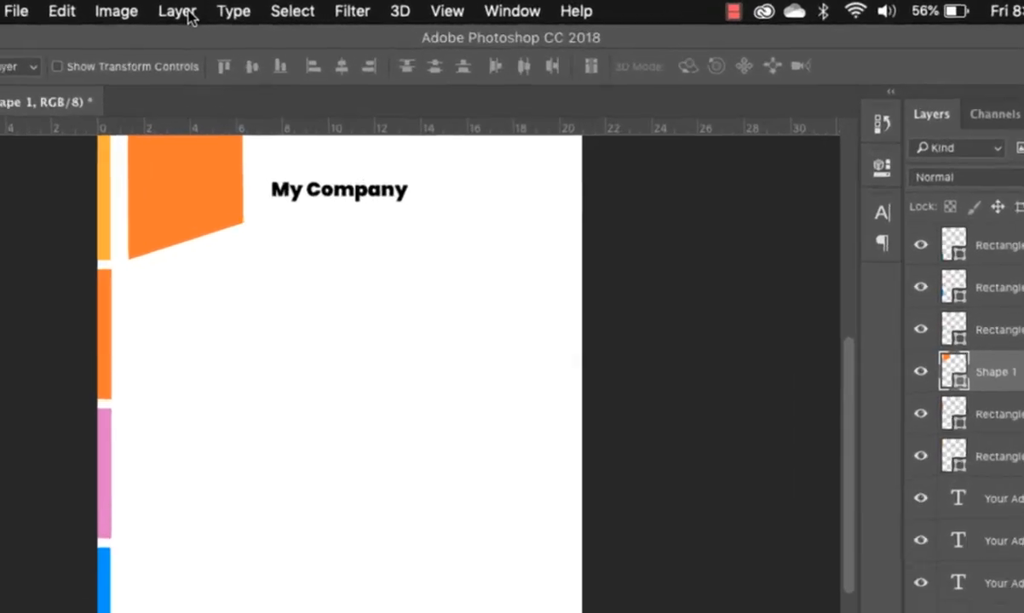
# Duplicate the badge layer as 'logo background', undoing an accidental move of the copy.
pyautogui.click(265, 9)
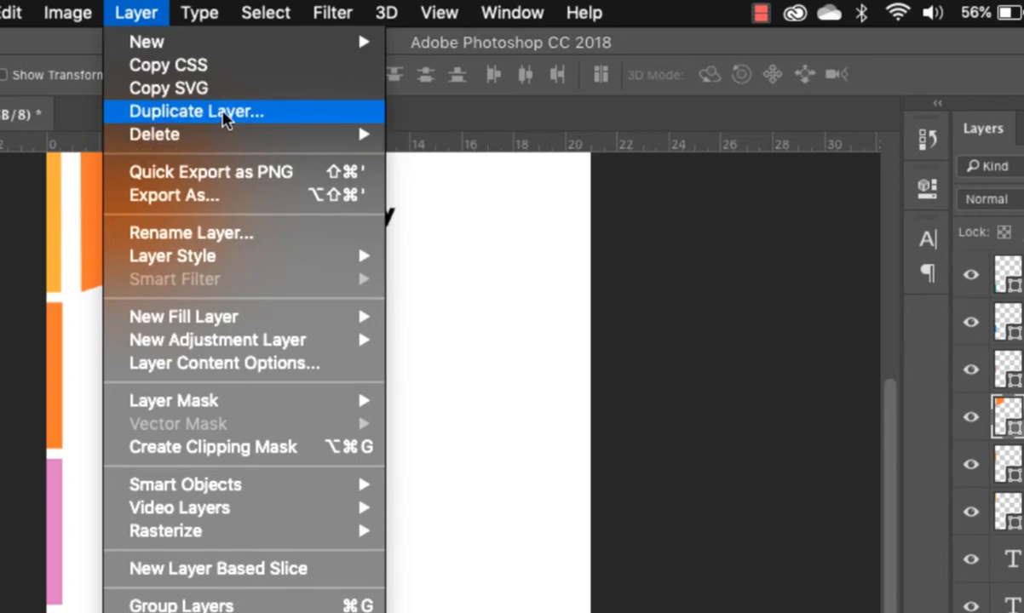
pyautogui.click(224, 117)
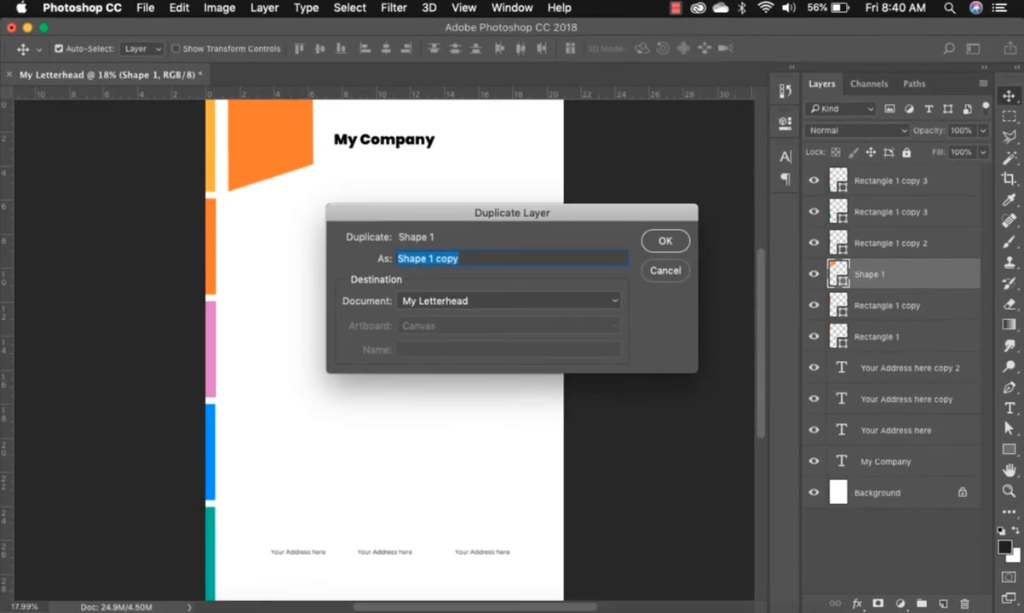
pyautogui.write('logo')
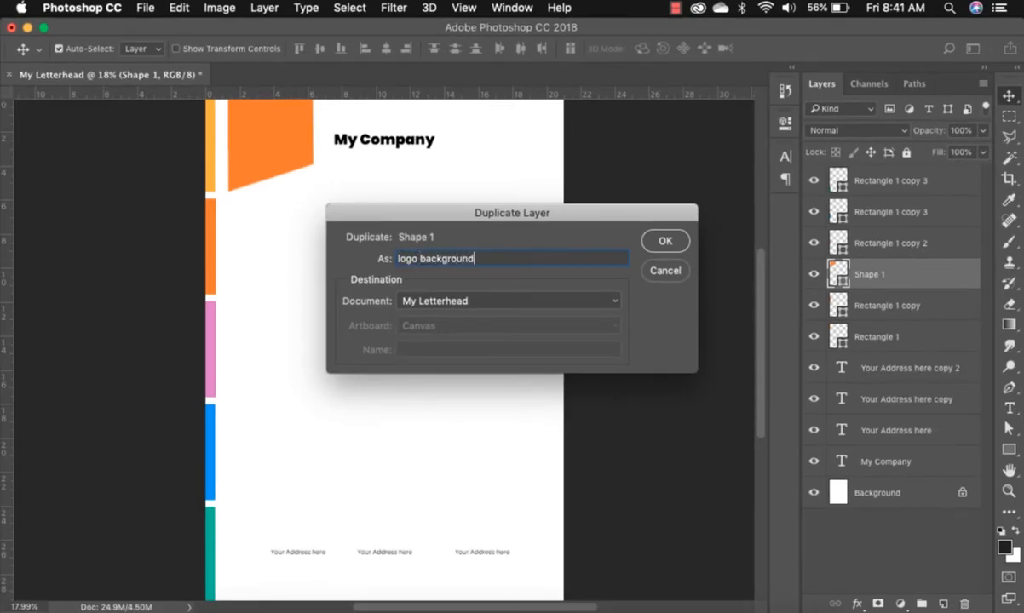
pyautogui.write('background')
pyautogui.press('Return')
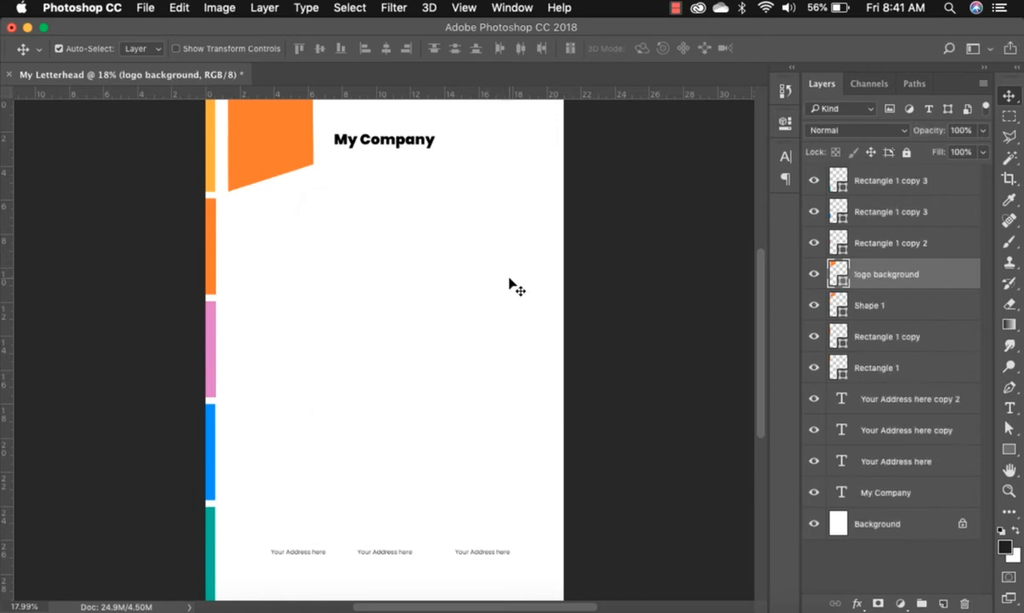
pyautogui.moveTo(248, 154); pyautogui.dragTo(304, 220)
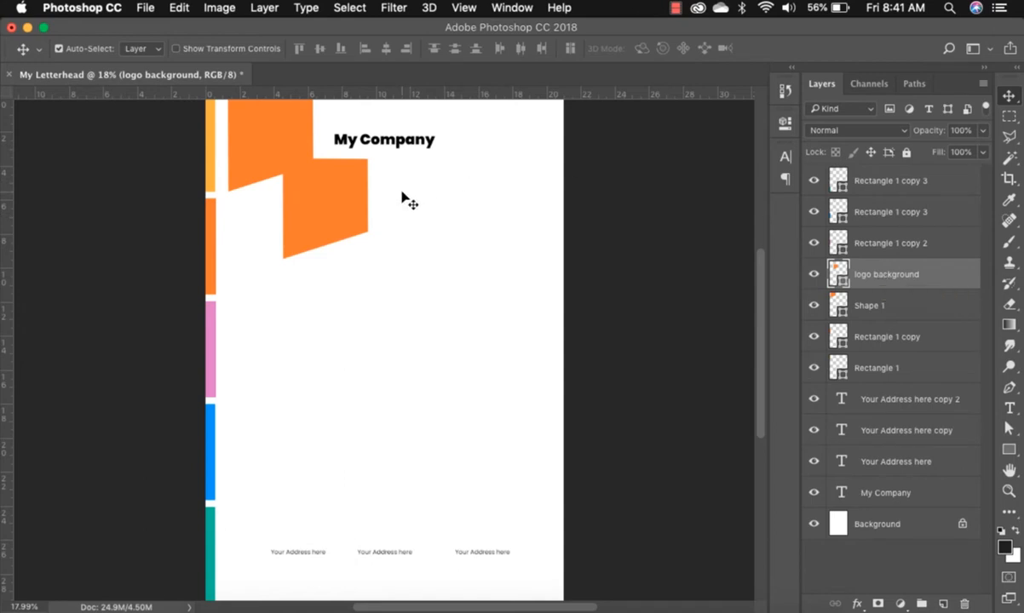
pyautogui.press('super+z')
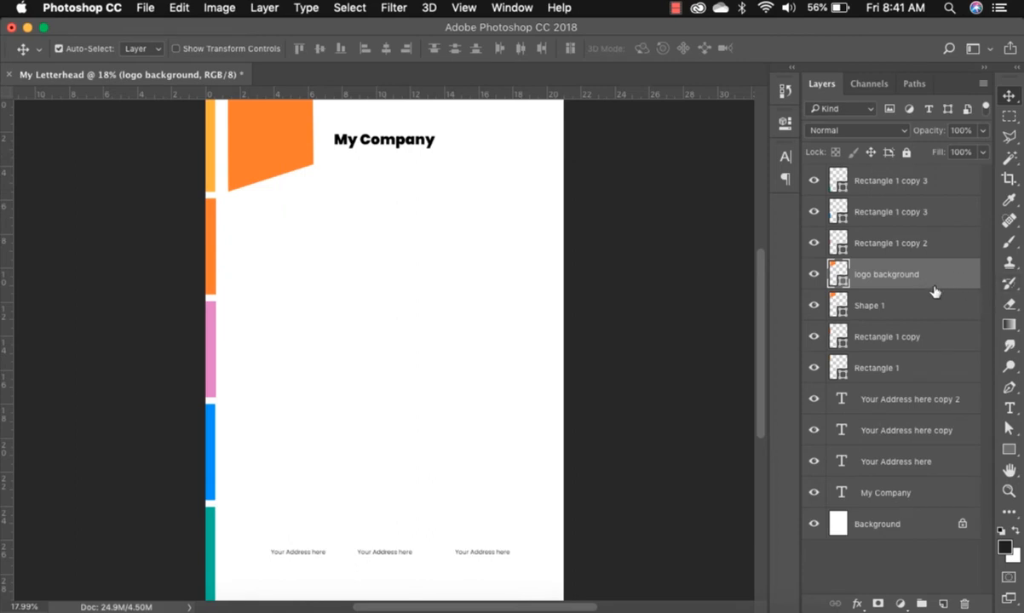
# Fill the 'logo background' copy with warm yellow ffd545.
pyautogui.doubleClick(841, 284)
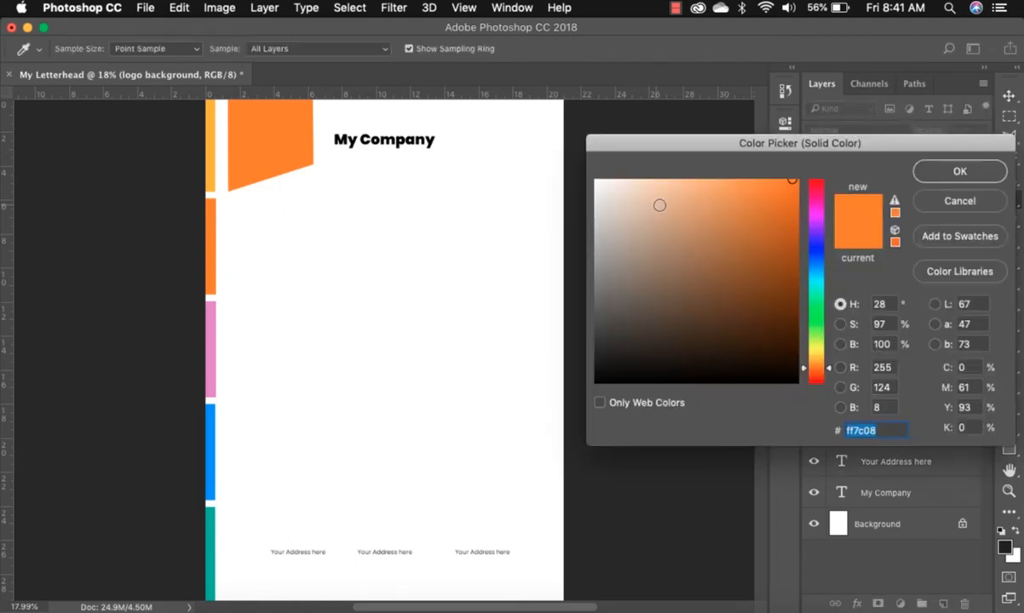
pyautogui.click(212, 153)
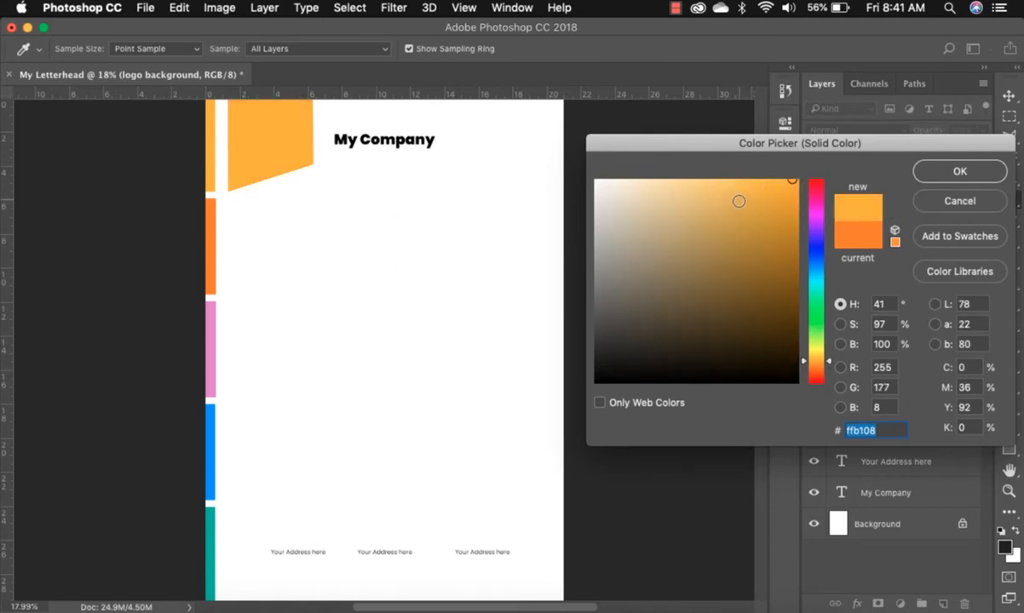
pyautogui.moveTo(738, 201); pyautogui.dragTo(726, 170)
pyautogui.click(743, 182)
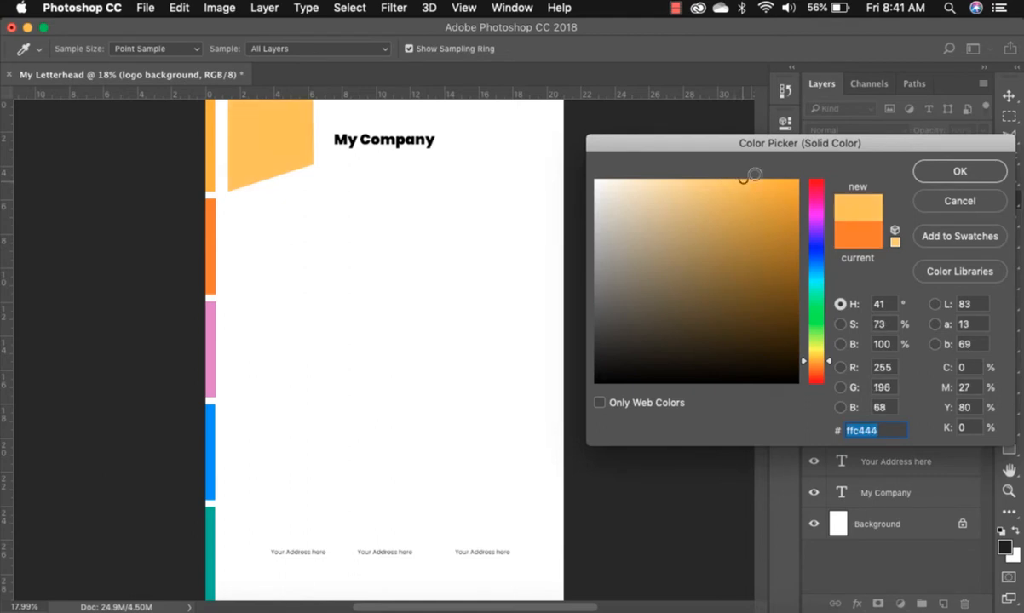
pyautogui.click(818, 356)
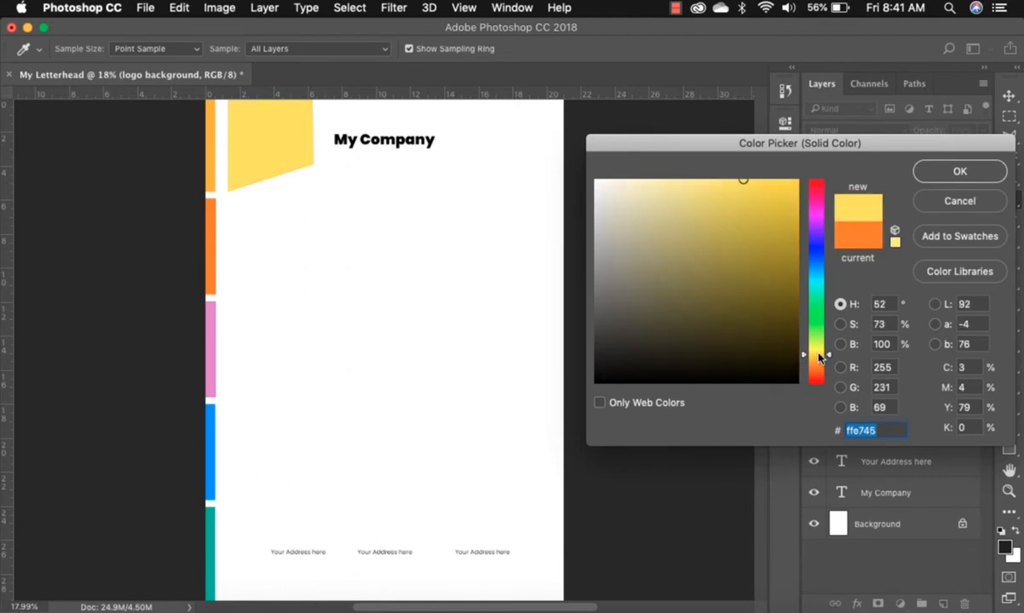
pyautogui.moveTo(819, 355); pyautogui.dragTo(818, 359)
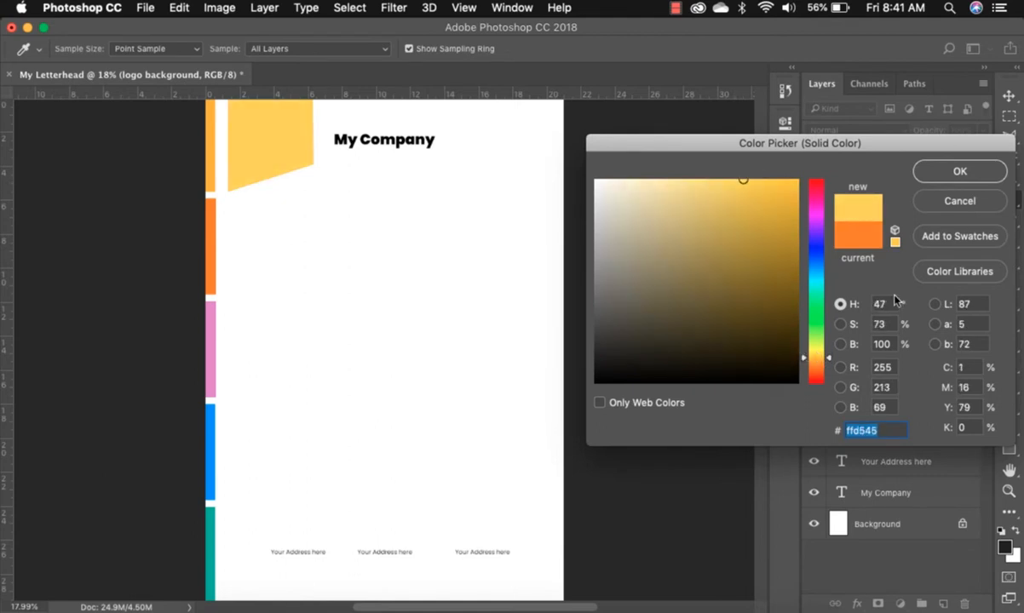
pyautogui.click(921, 173)
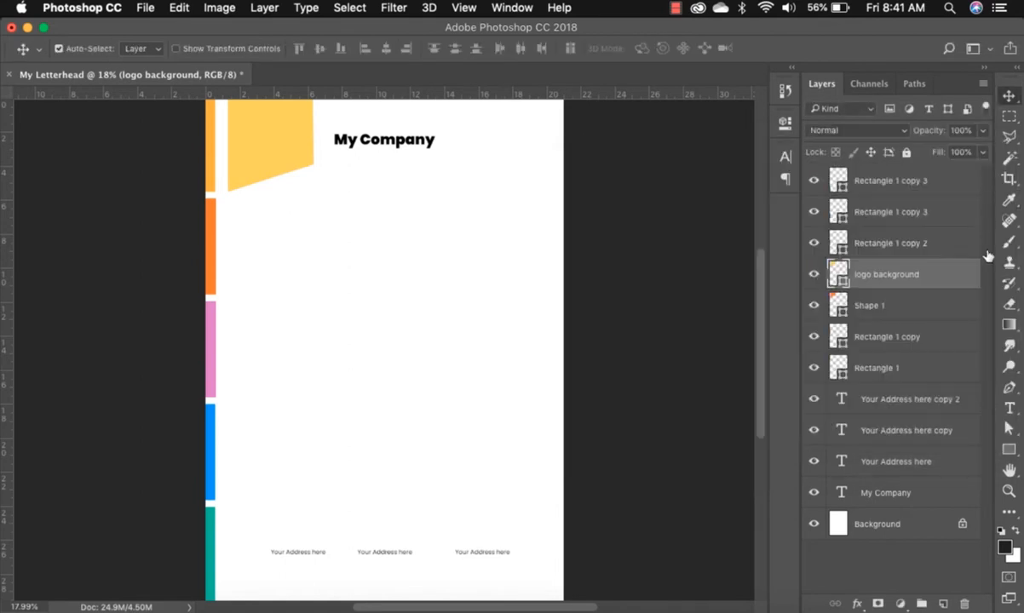
pyautogui.click(917, 311)
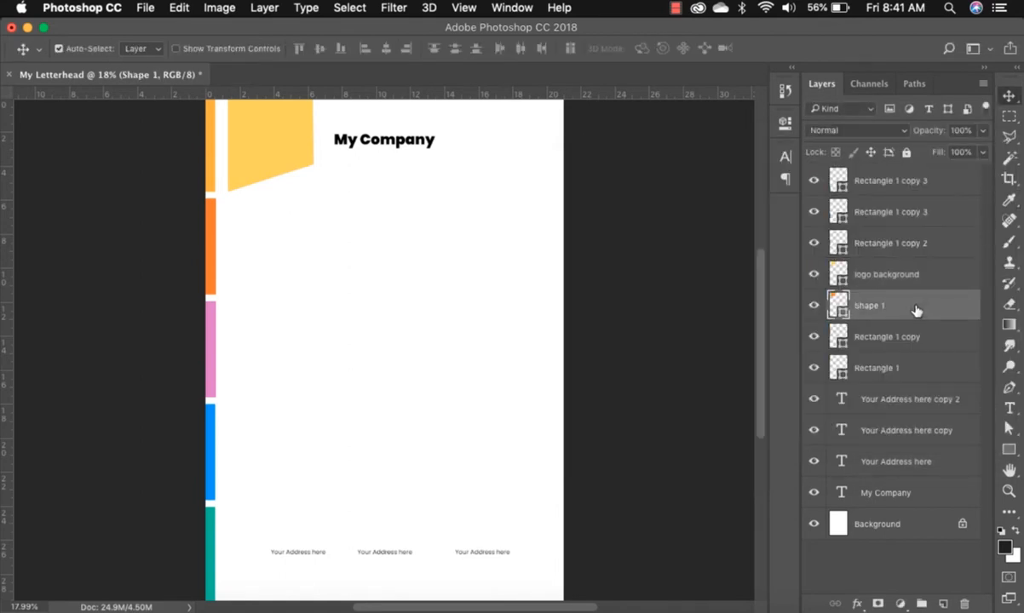
# Nudge Shape 1 down and right, then recolour it grey 868686 as a shadow.
pyautogui.press('Down')
pyautogui.press('Down')
pyautogui.press('Down')
pyautogui.press('Down')
pyautogui.press('Right')
pyautogui.press('Right')
pyautogui.press('Right')
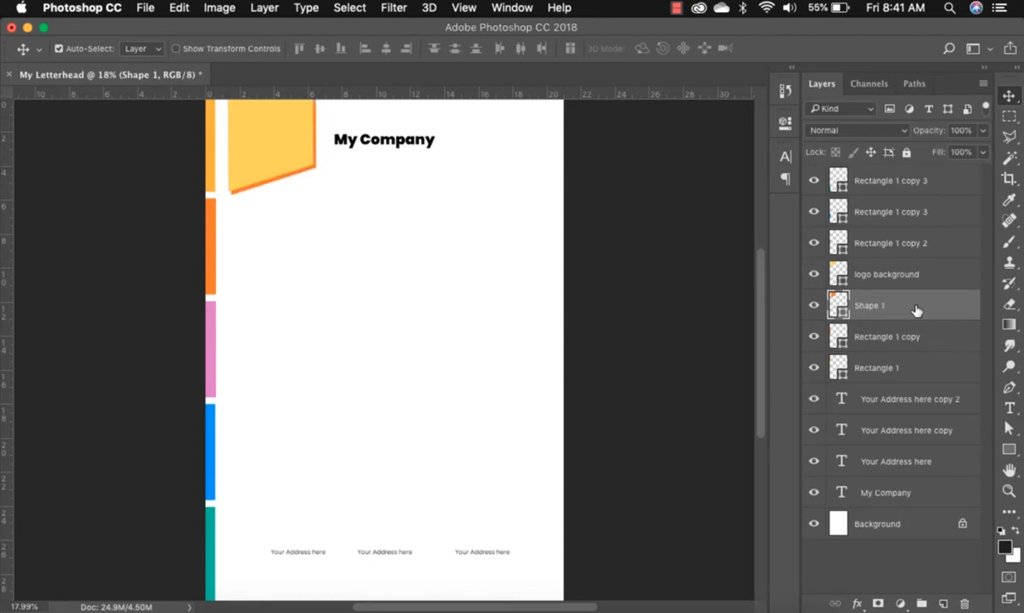
pyautogui.press('Right')
pyautogui.press('Right')
pyautogui.doubleClick(839, 305)
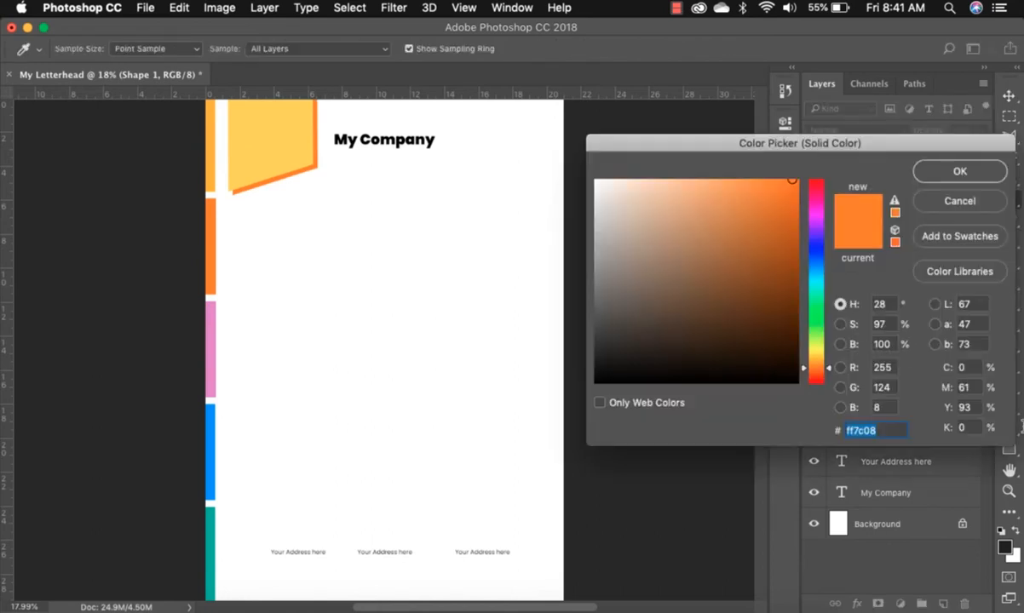
pyautogui.moveTo(601, 308); pyautogui.dragTo(594, 282)
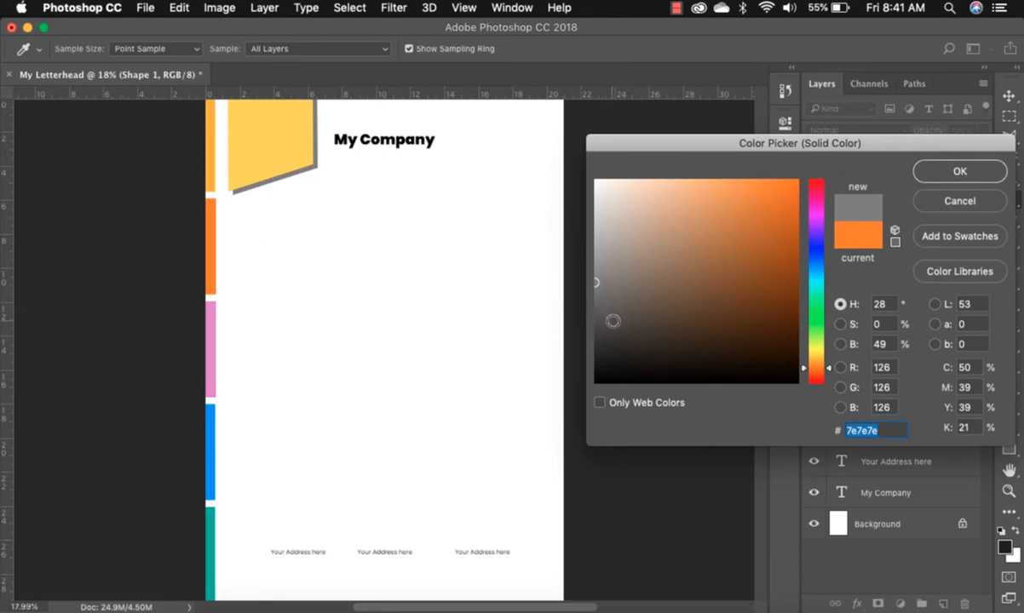
pyautogui.moveTo(594, 282)
pyautogui.mouseDown()
pyautogui.moveTo(595, 297)
pyautogui.moveTo(591, 275)
pyautogui.mouseUp()
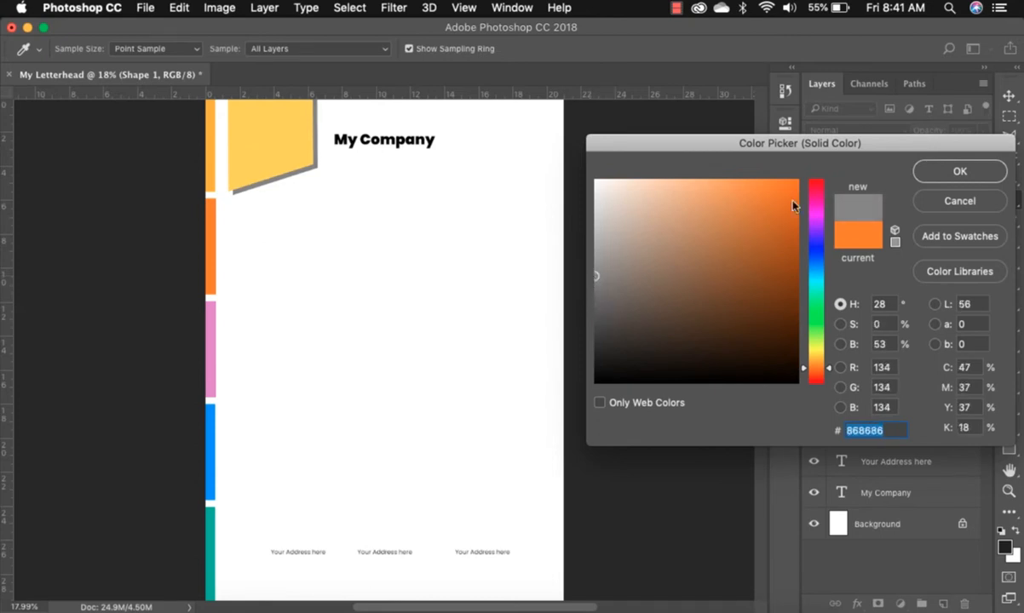
pyautogui.click(950, 170)
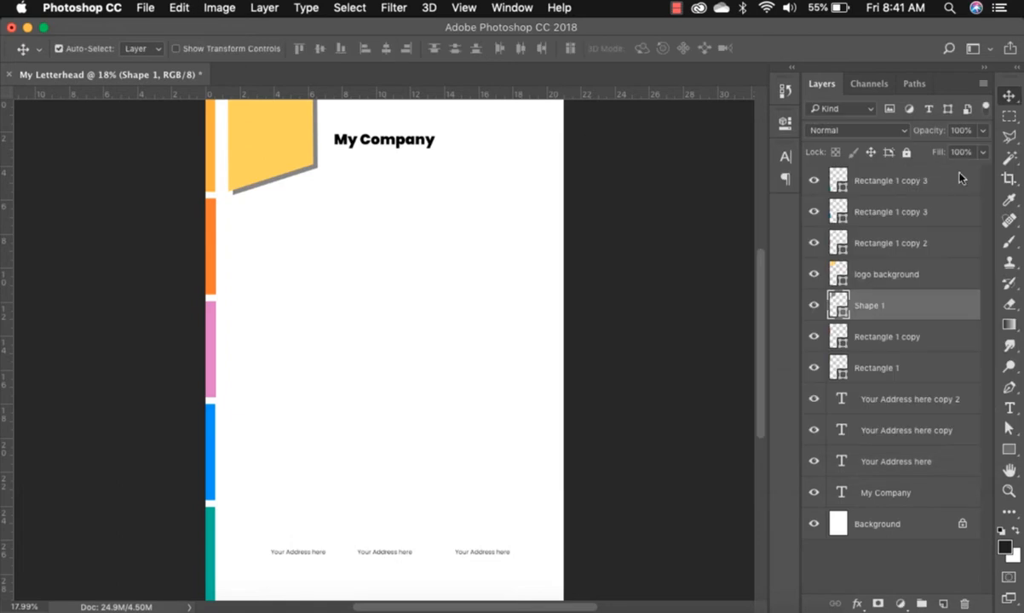
# Draw a closed three-point triangle inside the yellow badge with the Pen tool.
pyautogui.click(1008, 388)
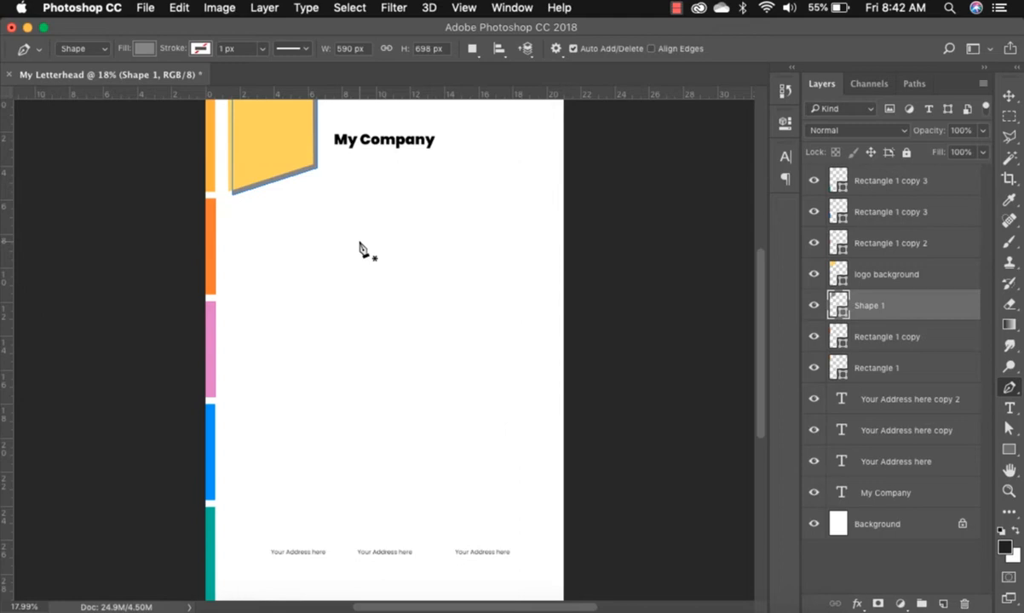
pyautogui.click(257, 115)
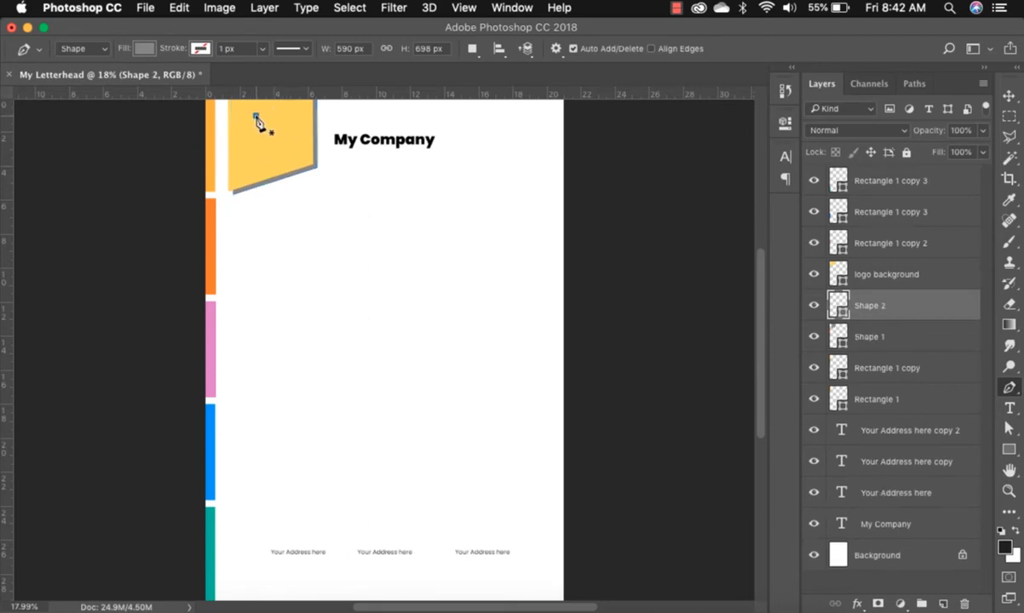
pyautogui.click(255, 146)
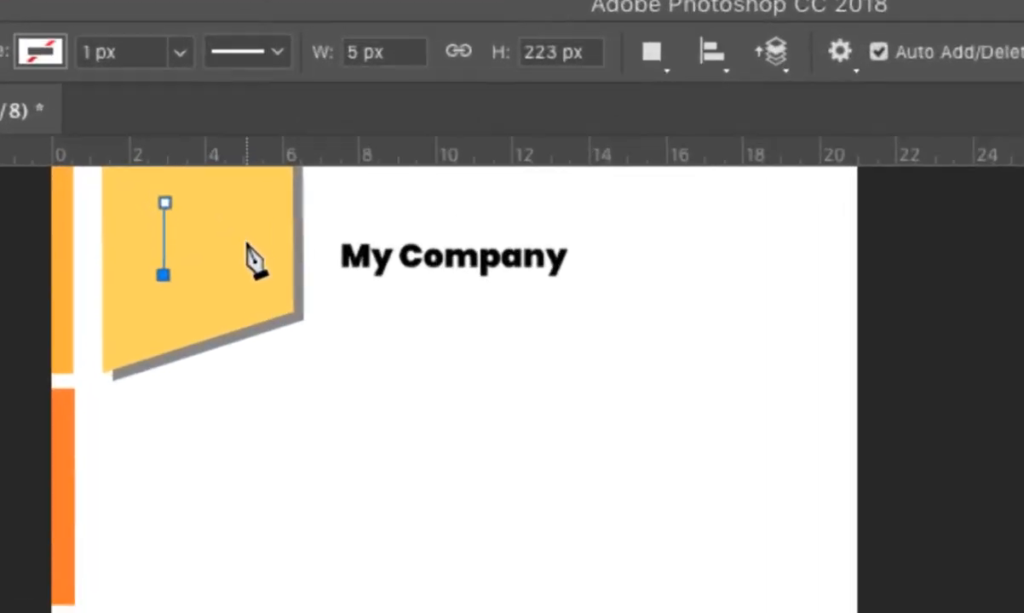
pyautogui.click(280, 159)
pyautogui.click(159, 209)
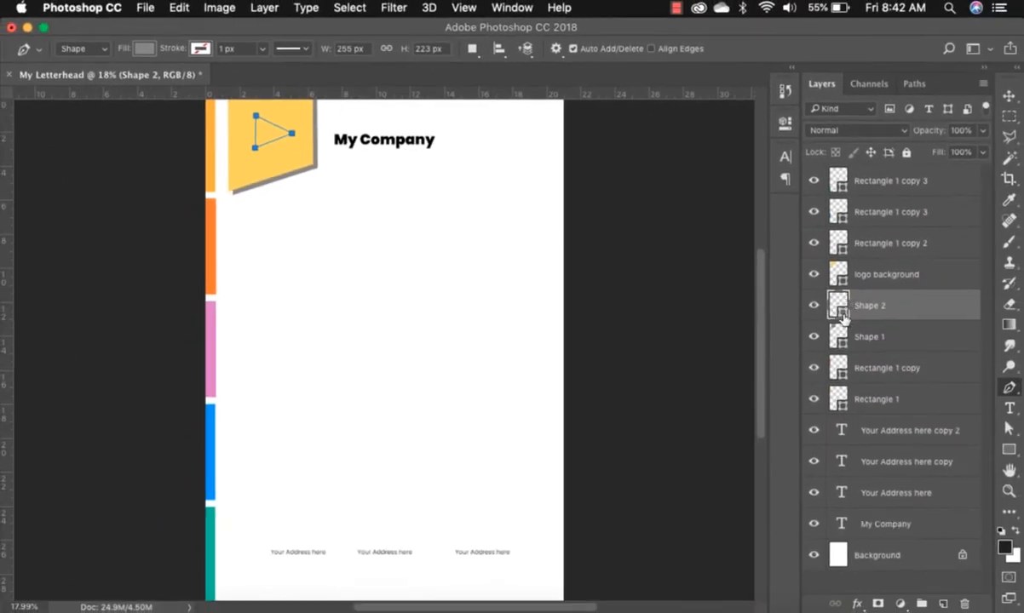
# Fill the triangle red ec5151 and move its layer to the top of the stack.
pyautogui.doubleClick(843, 317)
pyautogui.click(730, 194)
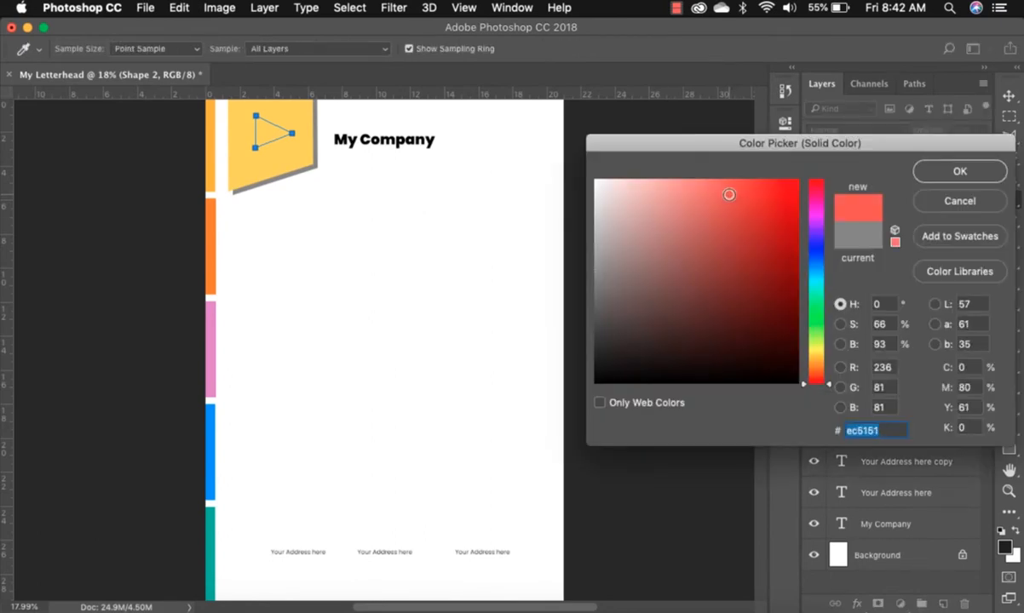
pyautogui.click(944, 173)
pyautogui.moveTo(921, 303); pyautogui.dragTo(921, 170)
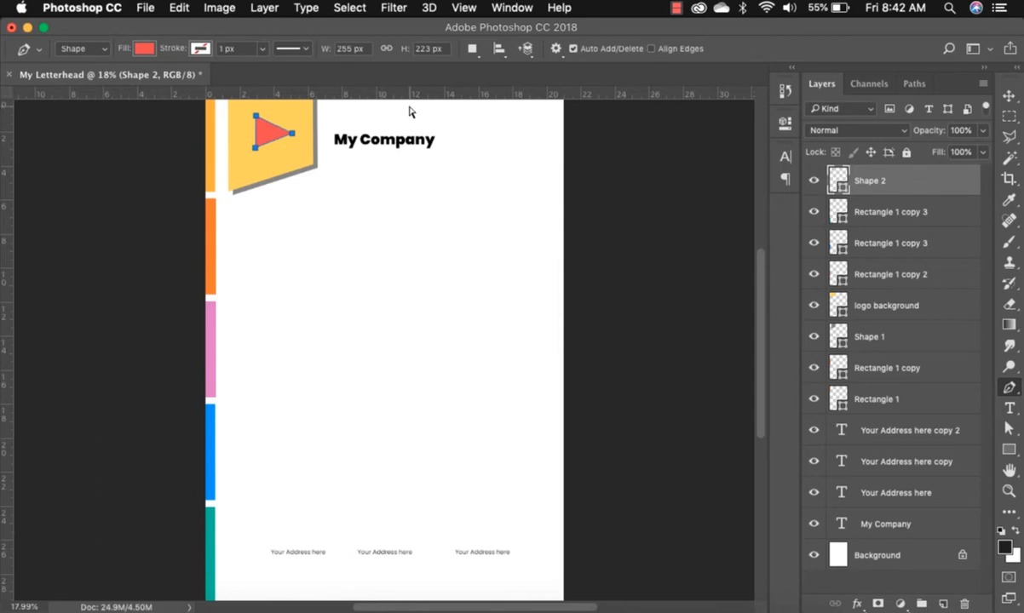
# Zoom in and drag the triangle's three corners to reshape it to about 266 × 334 px.
pyautogui.press('super+plus')
pyautogui.press('super+plus')
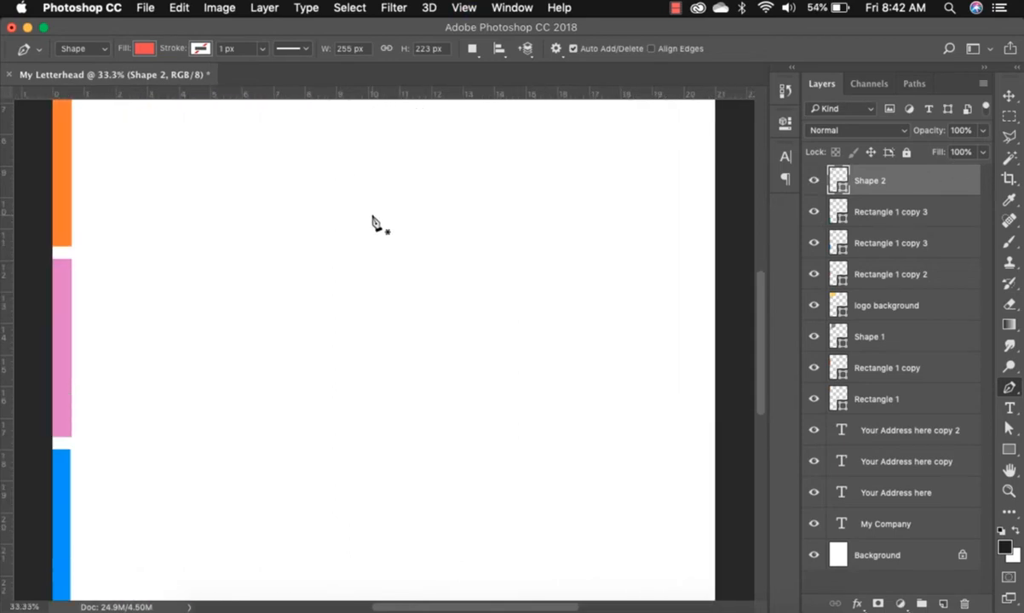
pyautogui.scroll(5, 374, 218)
pyautogui.hscroll(-2, 374, 218)
pyautogui.hscroll(3, 373, 218)
pyautogui.scroll(-4, 374, 218)
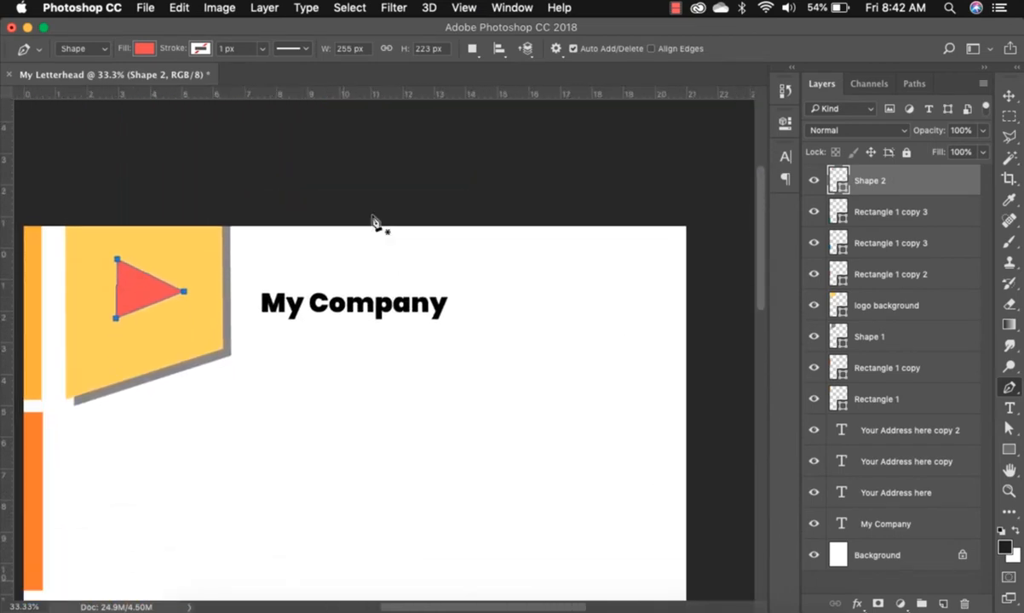
pyautogui.hscroll(-3, 373, 224)
pyautogui.scroll(3, 373, 223)
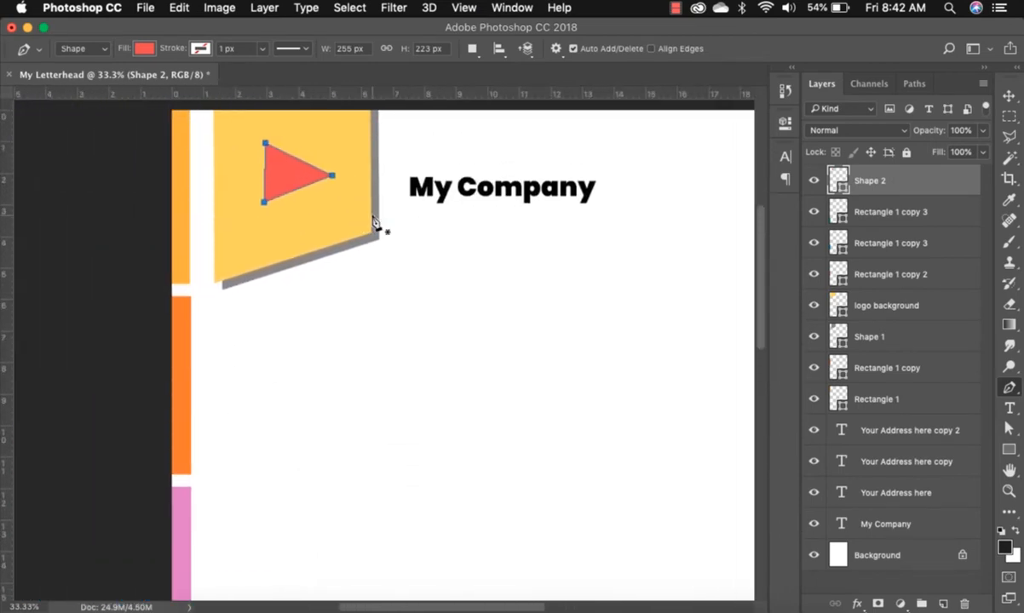
pyautogui.click(1010, 430)
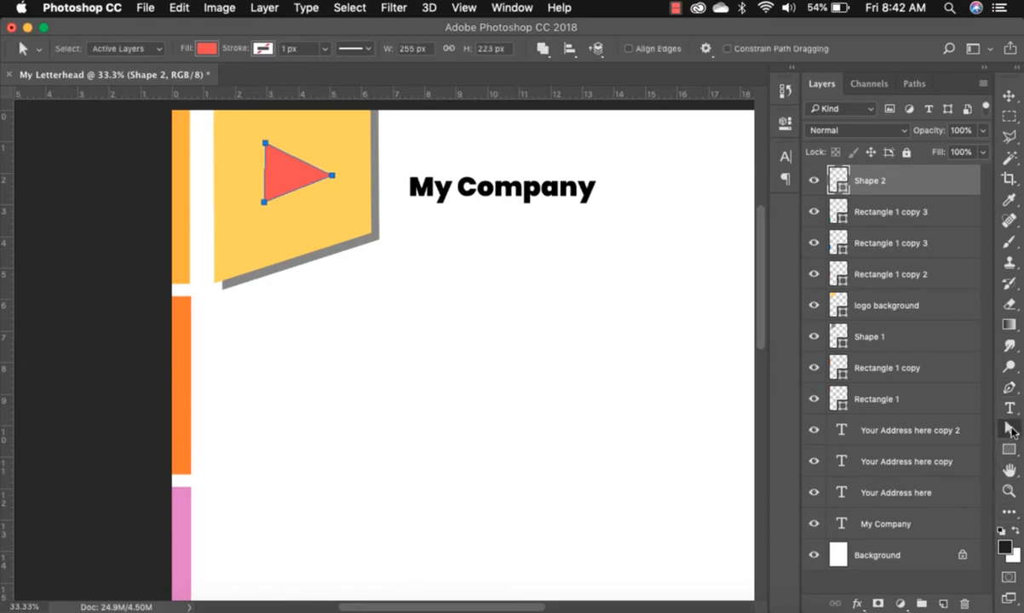
pyautogui.click(264, 203)
pyautogui.moveTo(265, 207); pyautogui.dragTo(263, 244)
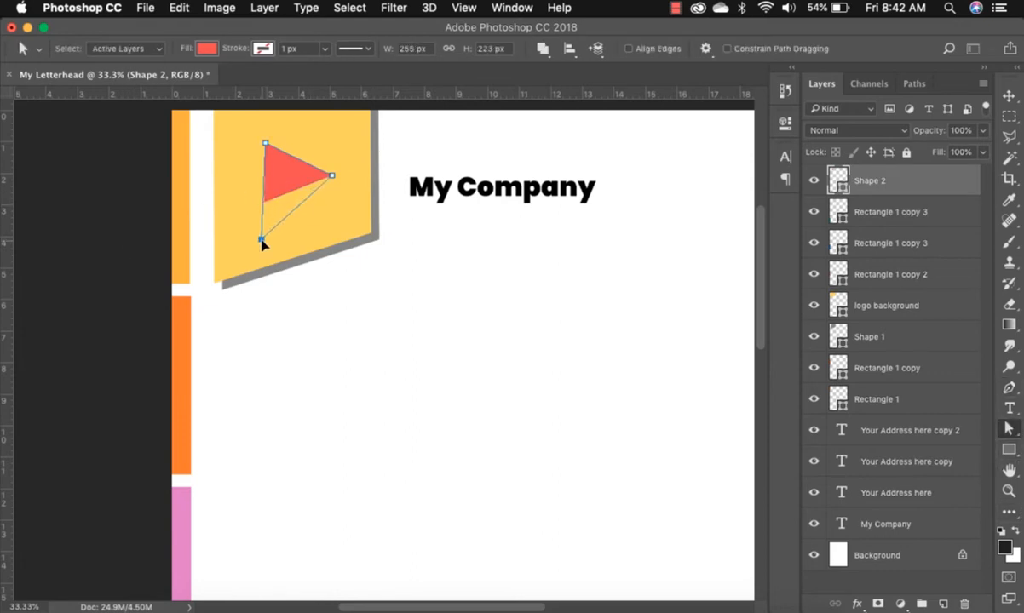
pyautogui.moveTo(331, 176)
pyautogui.mouseDown()
pyautogui.moveTo(348, 205)
pyautogui.moveTo(323, 203)
pyautogui.moveTo(332, 197)
pyautogui.mouseUp()
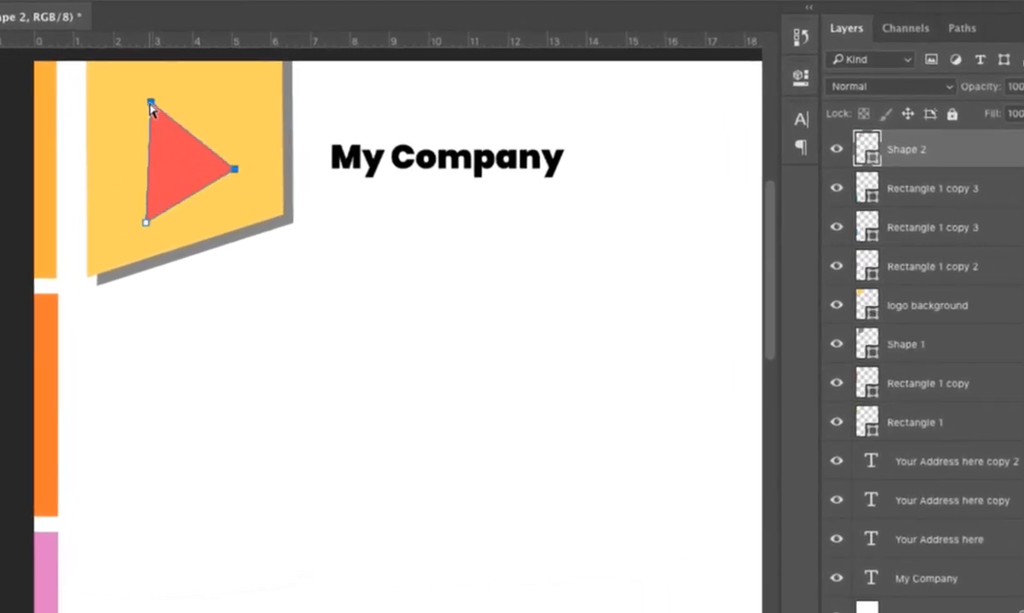
pyautogui.moveTo(151, 104)
pyautogui.mouseDown()
pyautogui.moveTo(150, 123)
pyautogui.moveTo(149, 112)
pyautogui.mouseUp()
pyautogui.moveTo(143, 110); pyautogui.dragTo(145, 109)
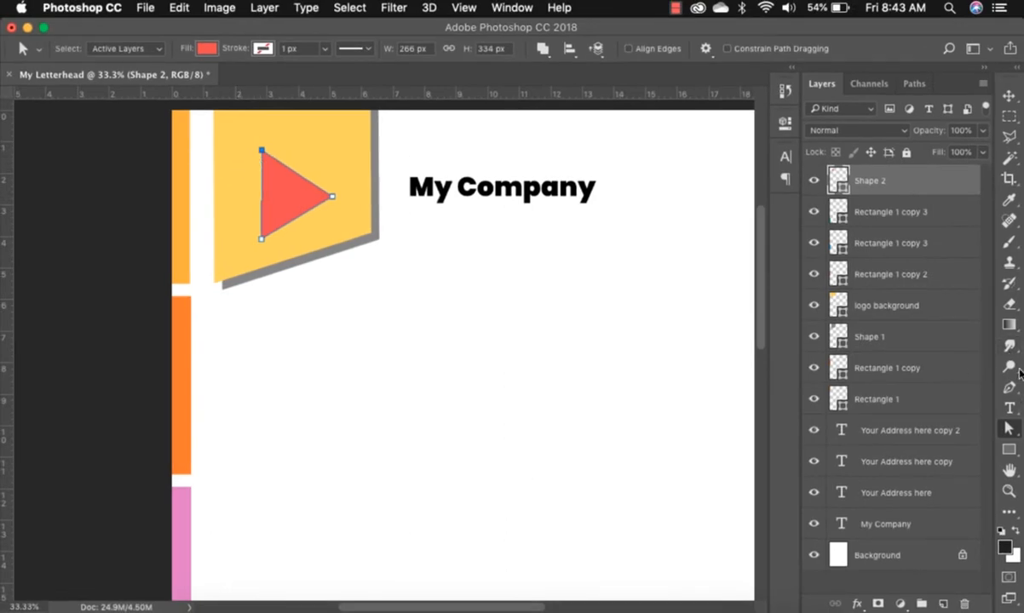
# Add an anchor point midway along the triangle's left edge.
pyautogui.press('p')
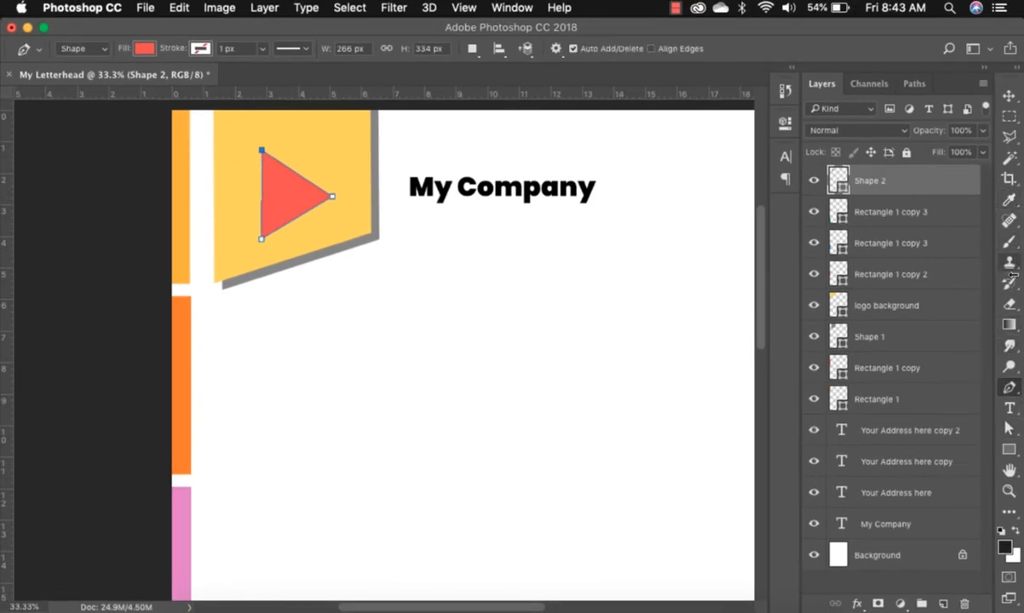
pyautogui.click(1016, 392)
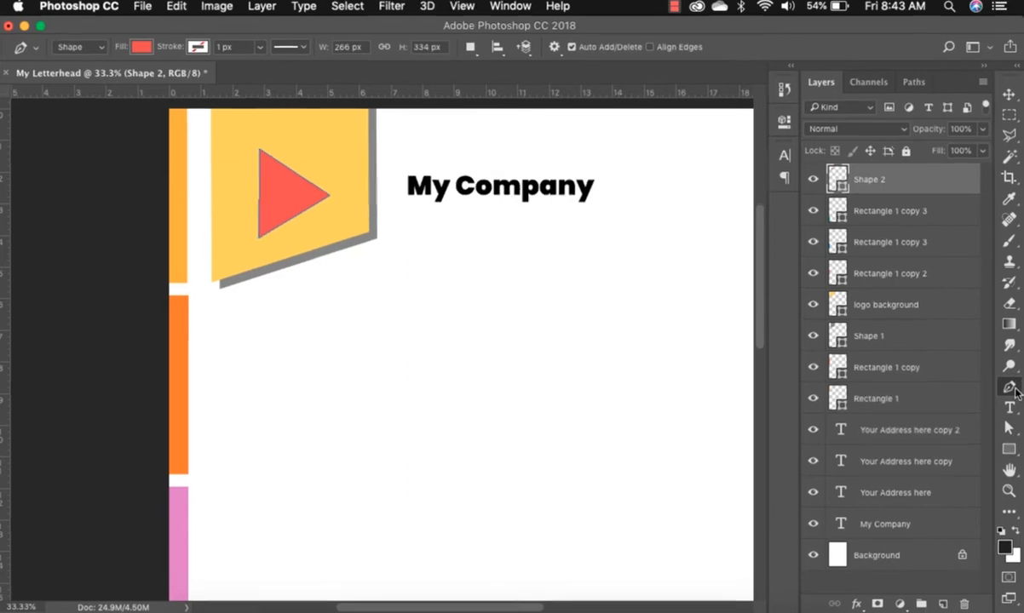
pyautogui.rightClick(1016, 392)
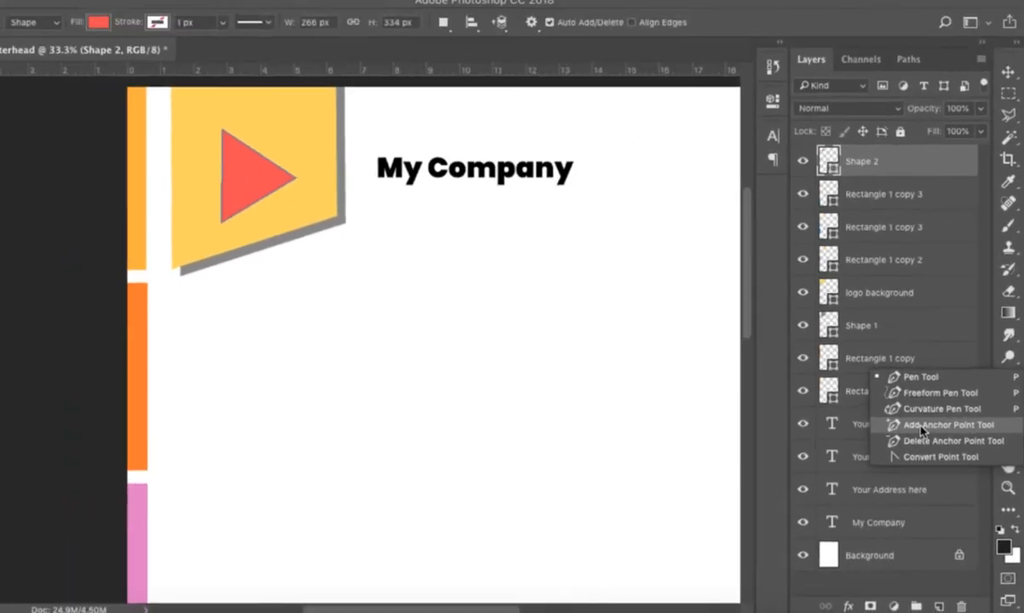
pyautogui.click(780, 256)
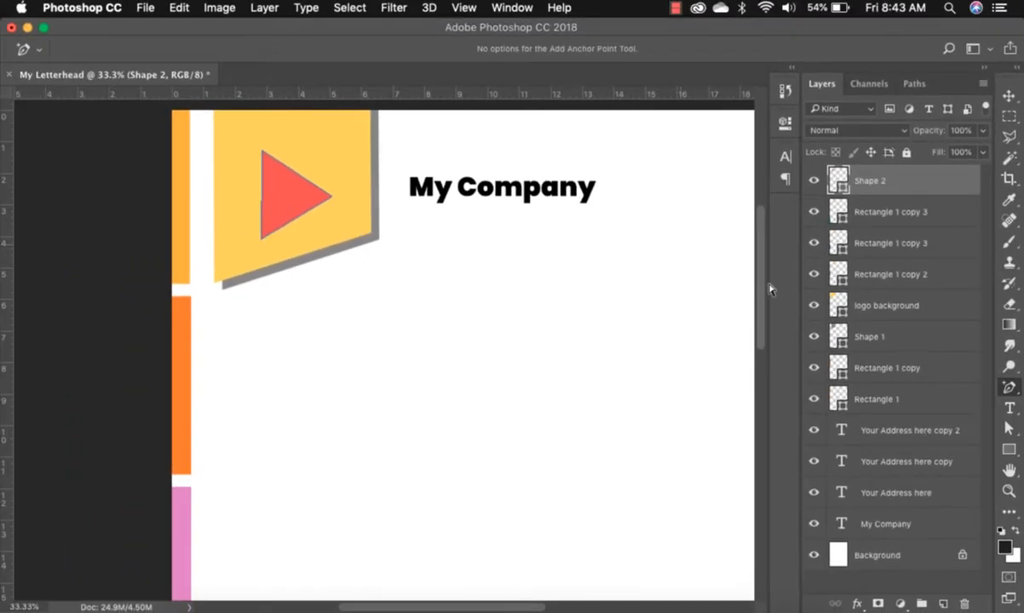
pyautogui.click(262, 195)
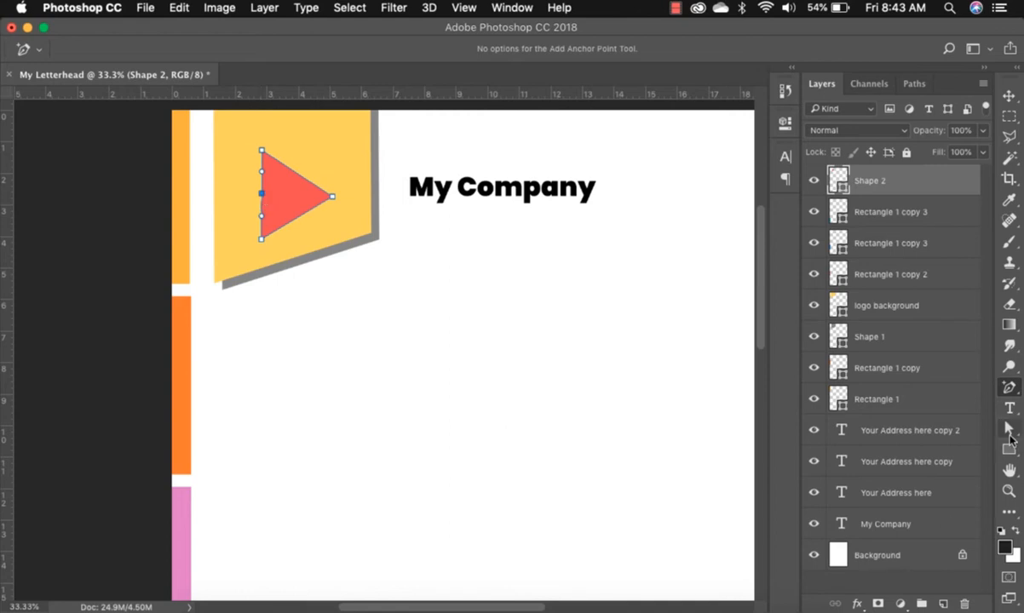
# Pull the new point inward to form an arrowhead, then move the arrow higher in the badge.
pyautogui.click(1010, 431)
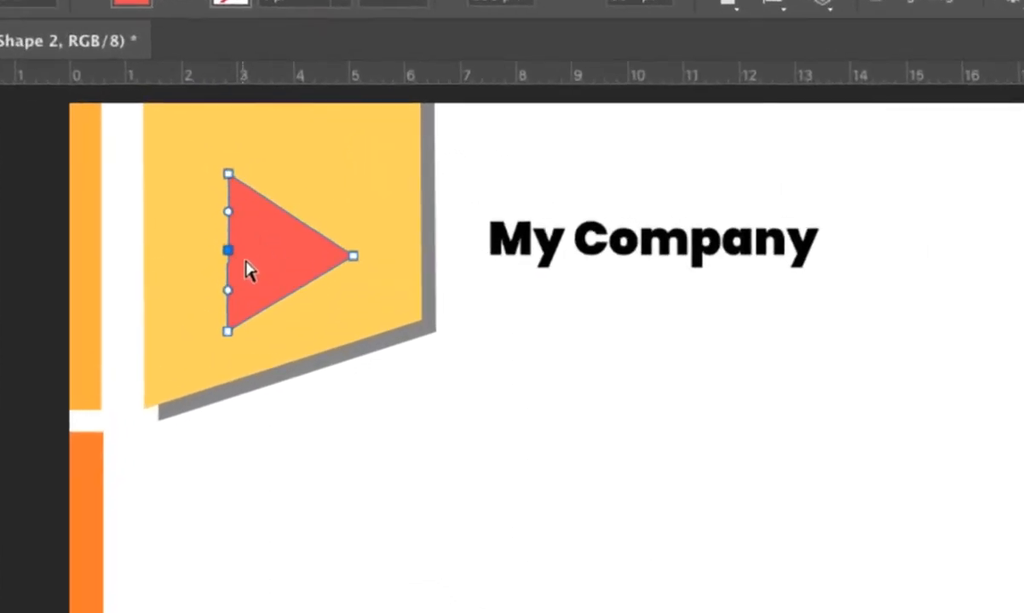
pyautogui.moveTo(229, 252); pyautogui.dragTo(255, 274)
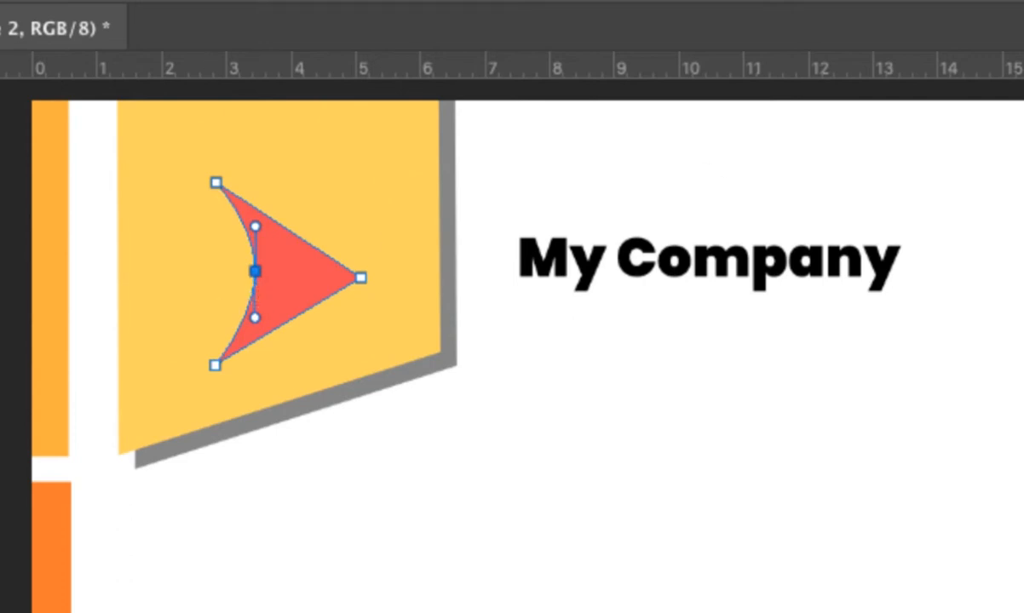
pyautogui.click(603, 443)
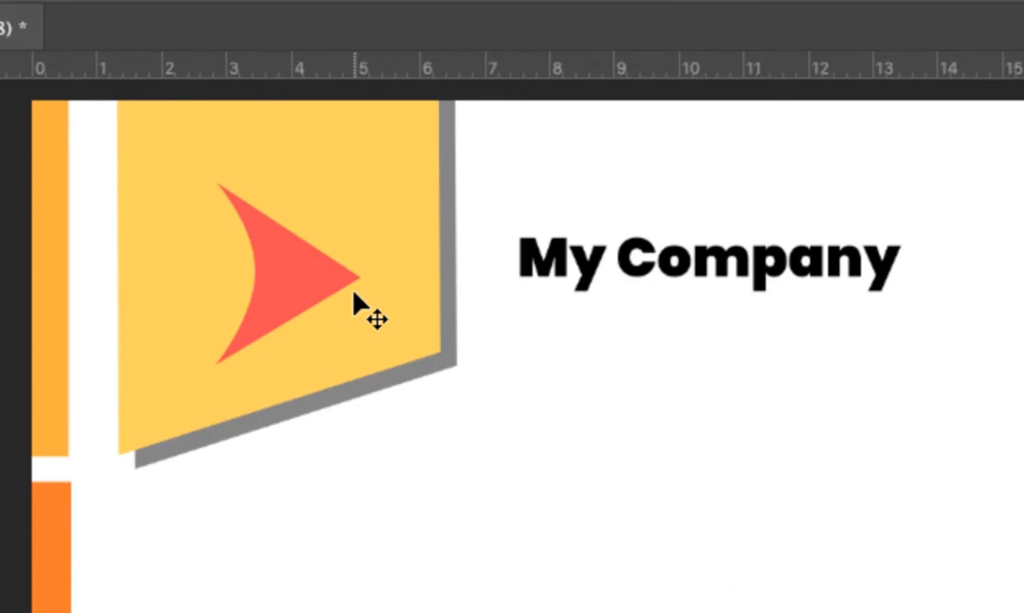
pyautogui.moveTo(298, 293); pyautogui.dragTo(289, 226)
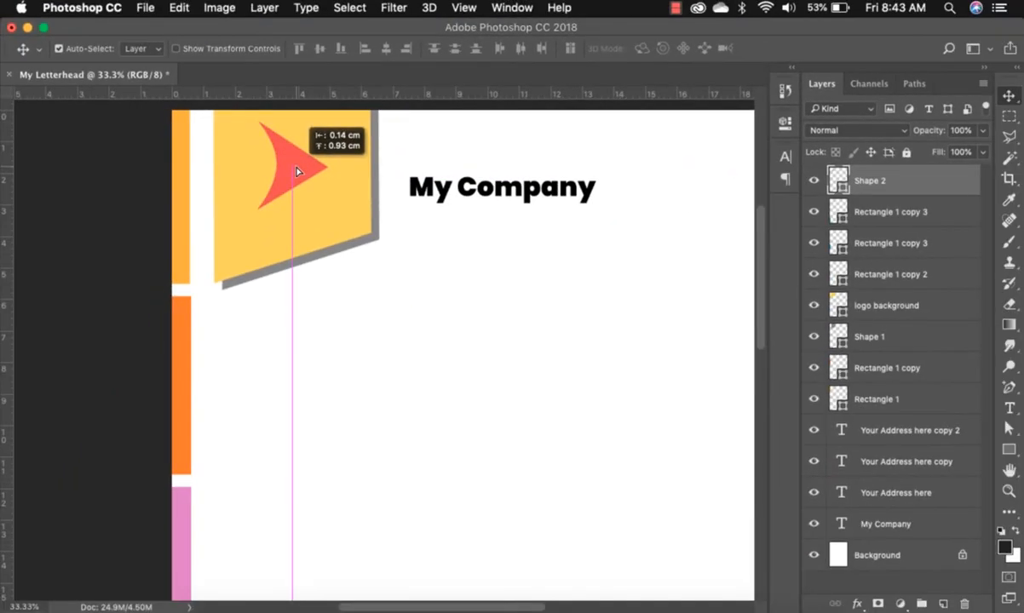
# Duplicate the My Company heading onto the logo badge and reorder the copy's layer.
pyautogui.moveTo(298, 171); pyautogui.dragTo(300, 171)
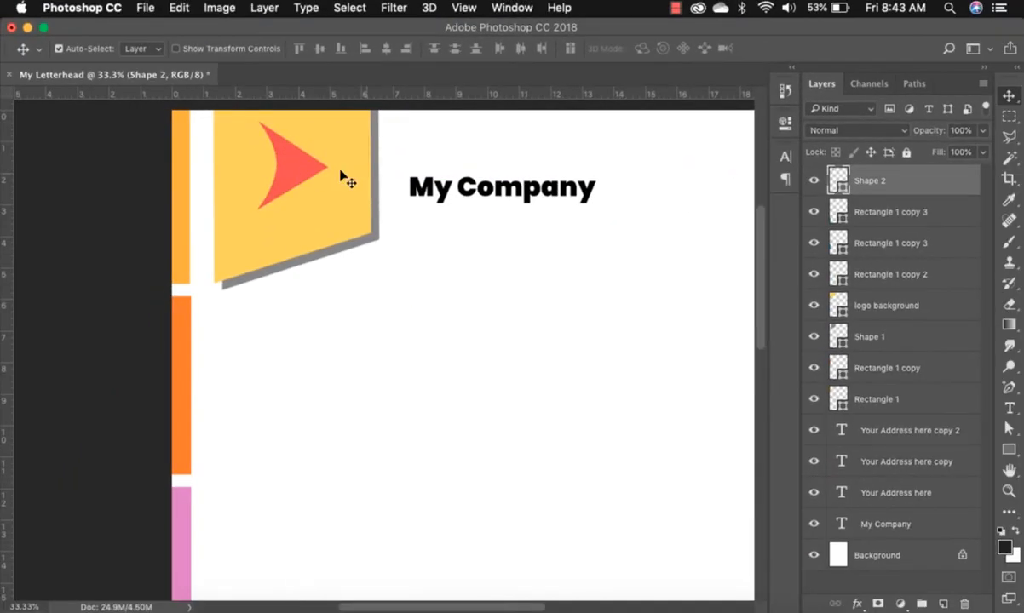
pyautogui.click(498, 198)
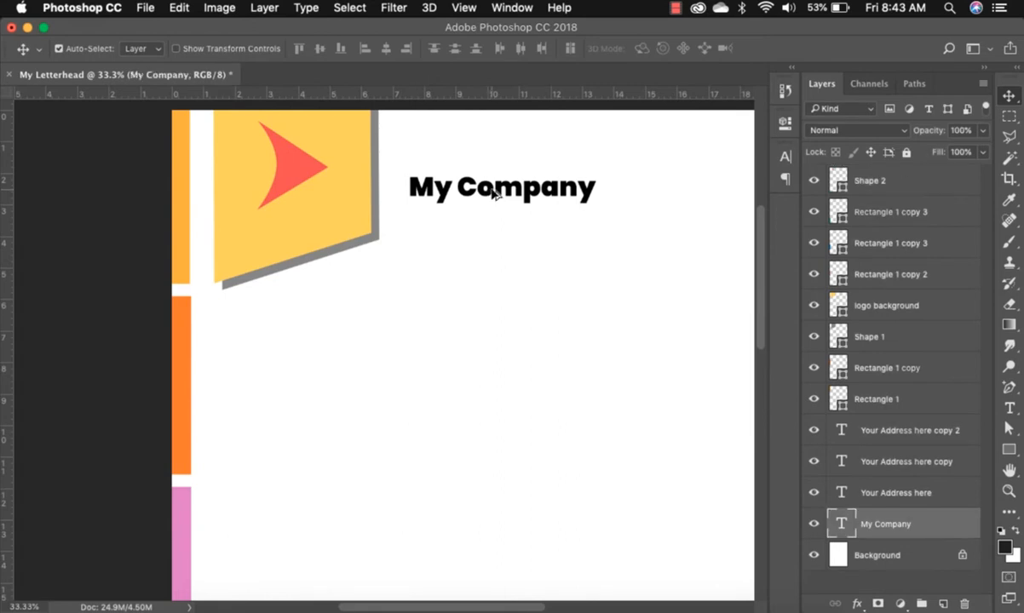
pyautogui.moveTo(485, 201); pyautogui.dragTo(308, 236)
pyautogui.moveTo(943, 528); pyautogui.dragTo(933, 195)
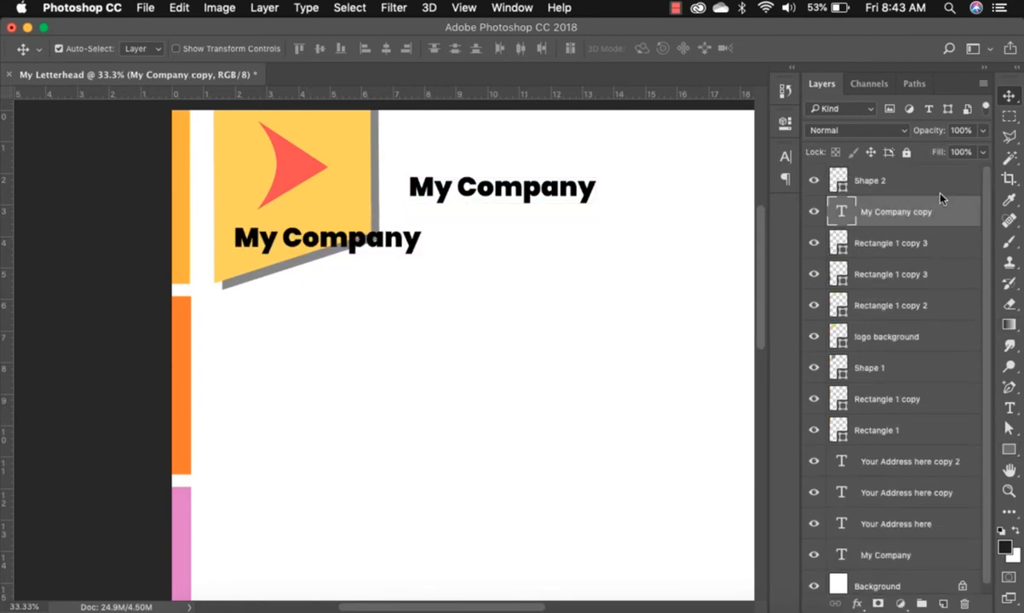
pyautogui.moveTo(337, 242); pyautogui.dragTo(340, 226)
# Scale the copied text to 59% and position it just below the red arrow.
pyautogui.press('super+t')
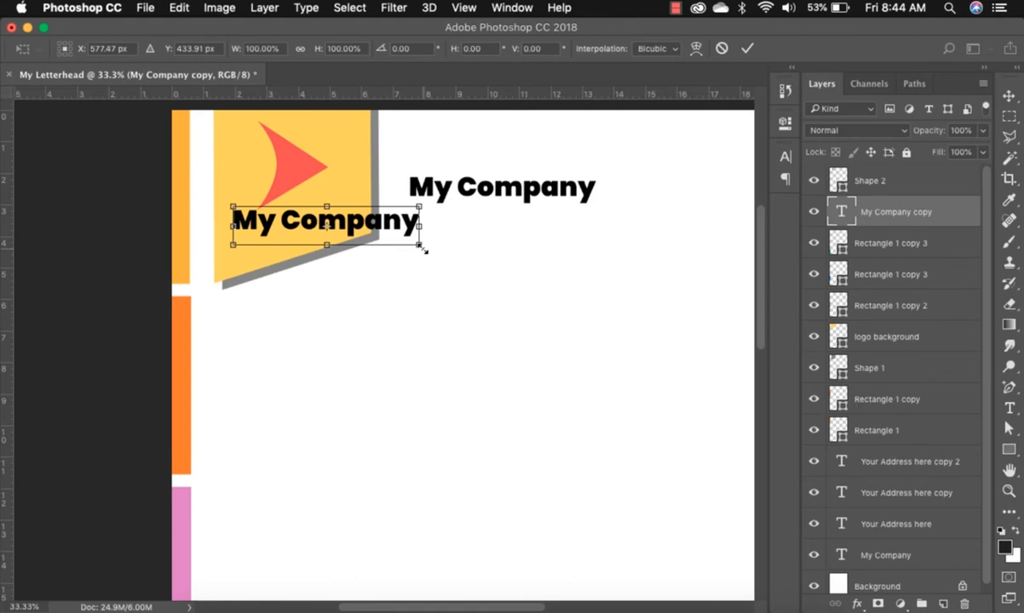
pyautogui.moveTo(421, 248); pyautogui.dragTo(317, 229)
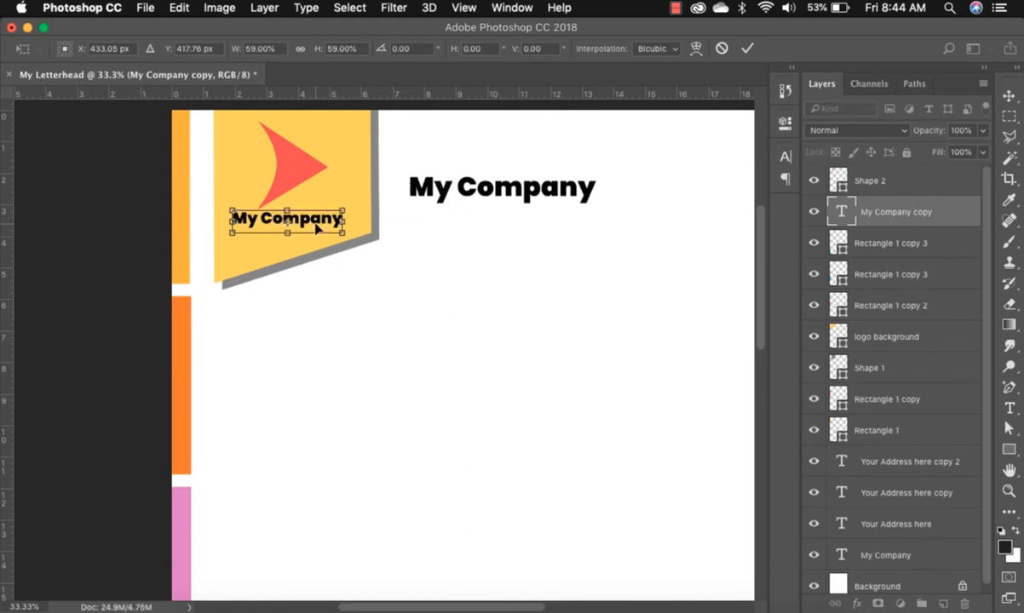
pyautogui.press('Return')
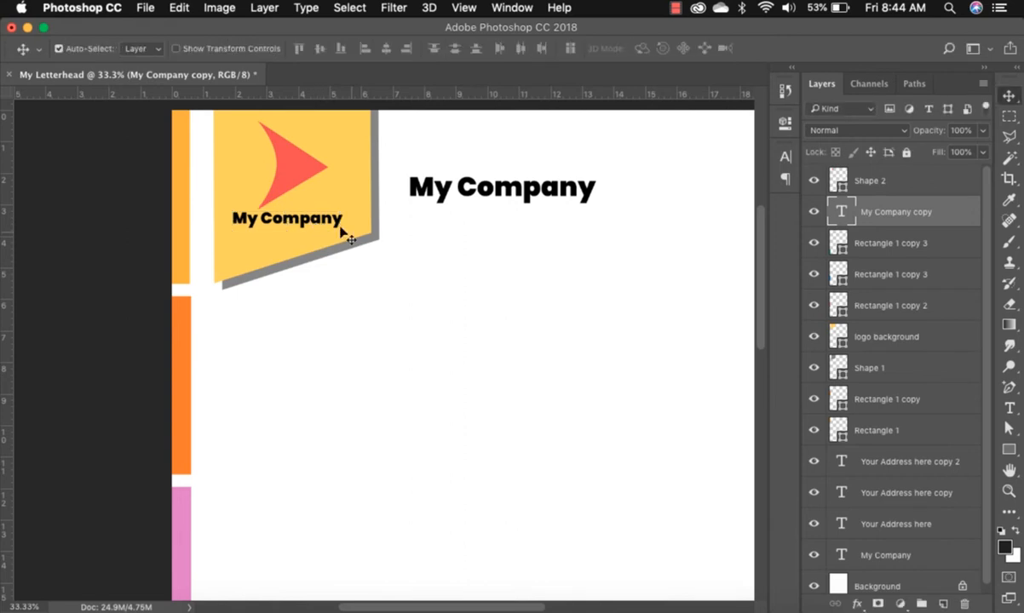
pyautogui.moveTo(296, 171); pyautogui.dragTo(303, 171)
pyautogui.moveTo(288, 219); pyautogui.dragTo(292, 228)
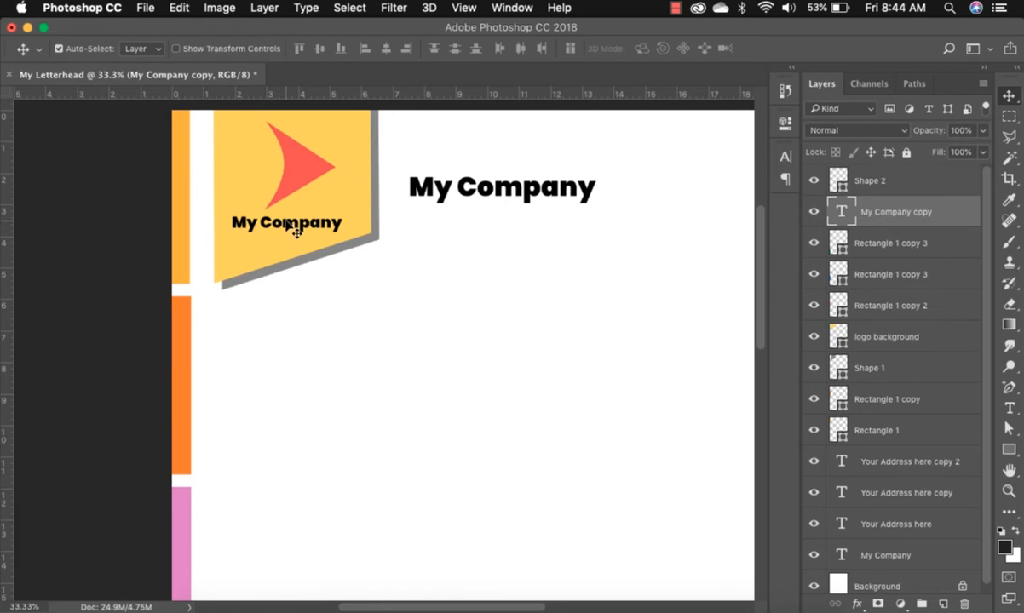
pyautogui.scroll(2, 763, 278)
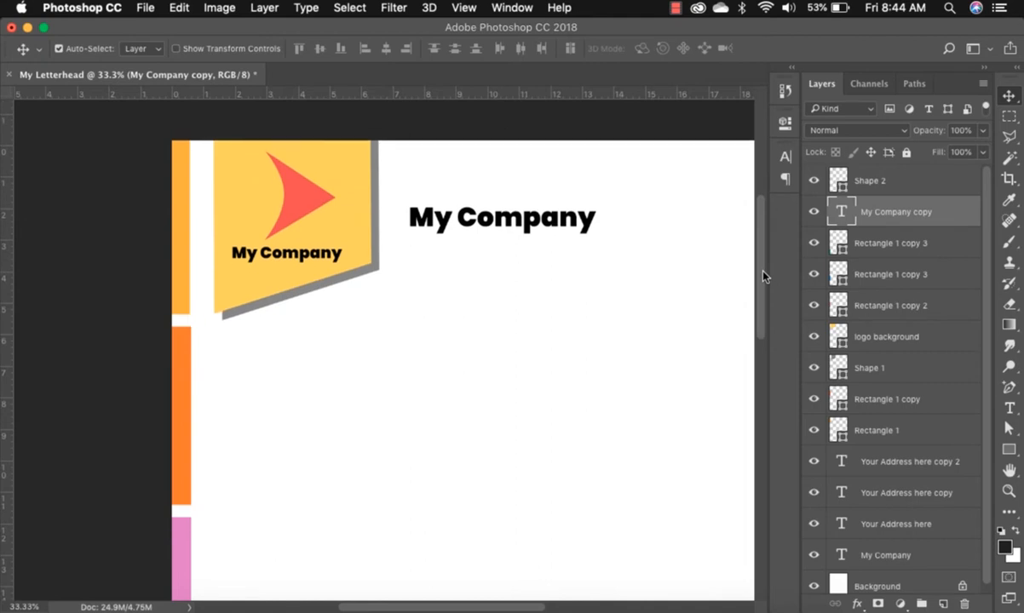
pyautogui.scroll(-1, 764, 276)
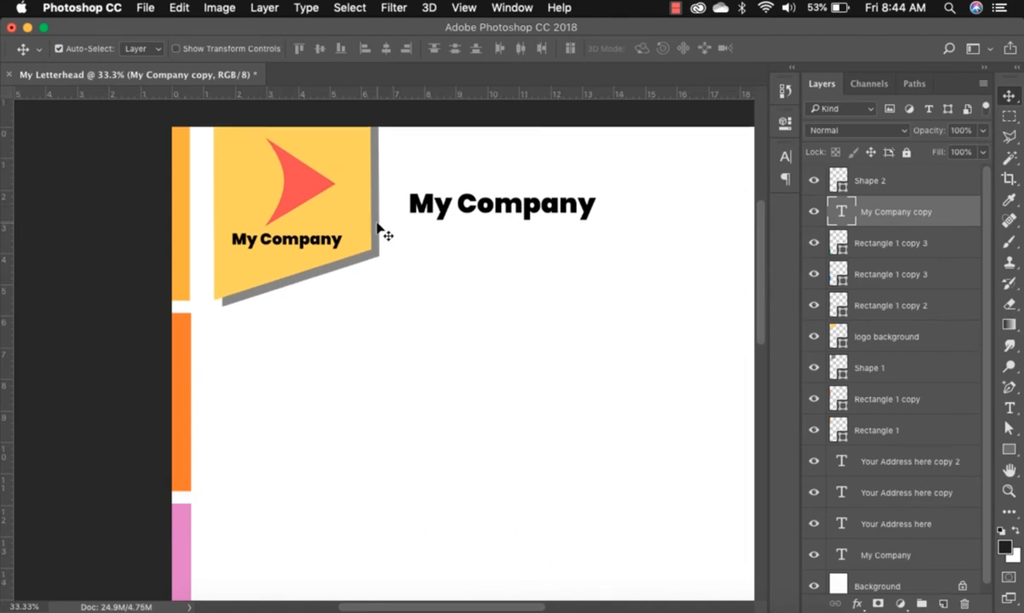
# Recolour the arrow white and the logo badge background dark grey.
pyautogui.click(292, 196)
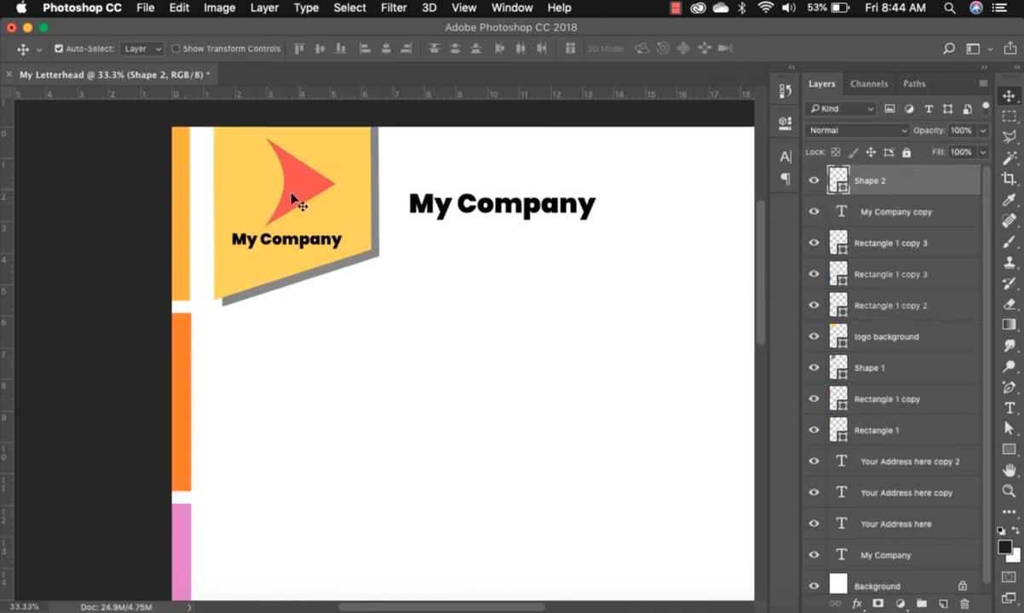
pyautogui.doubleClick(839, 181)
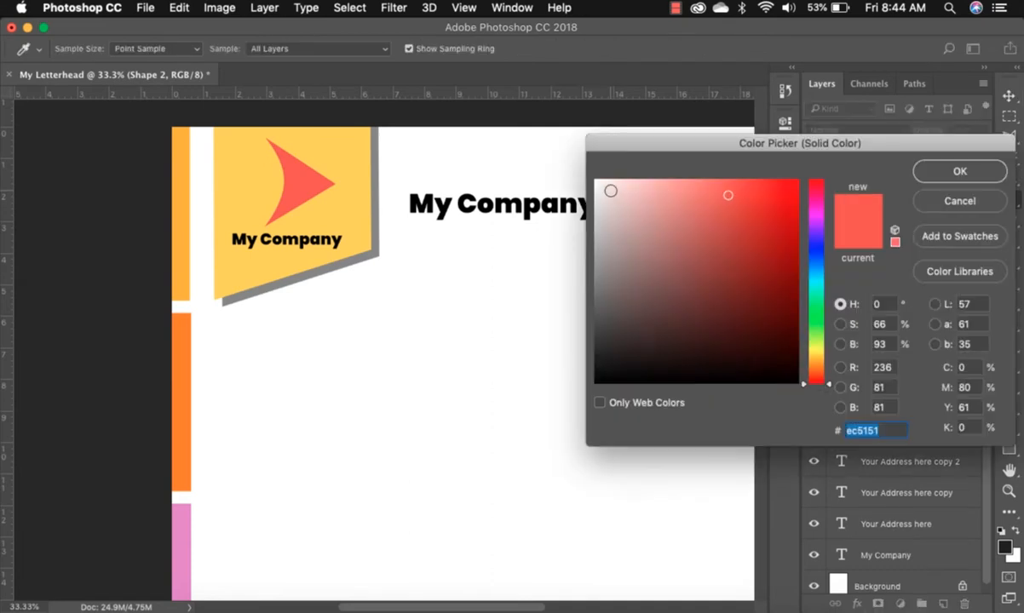
pyautogui.click(567, 160)
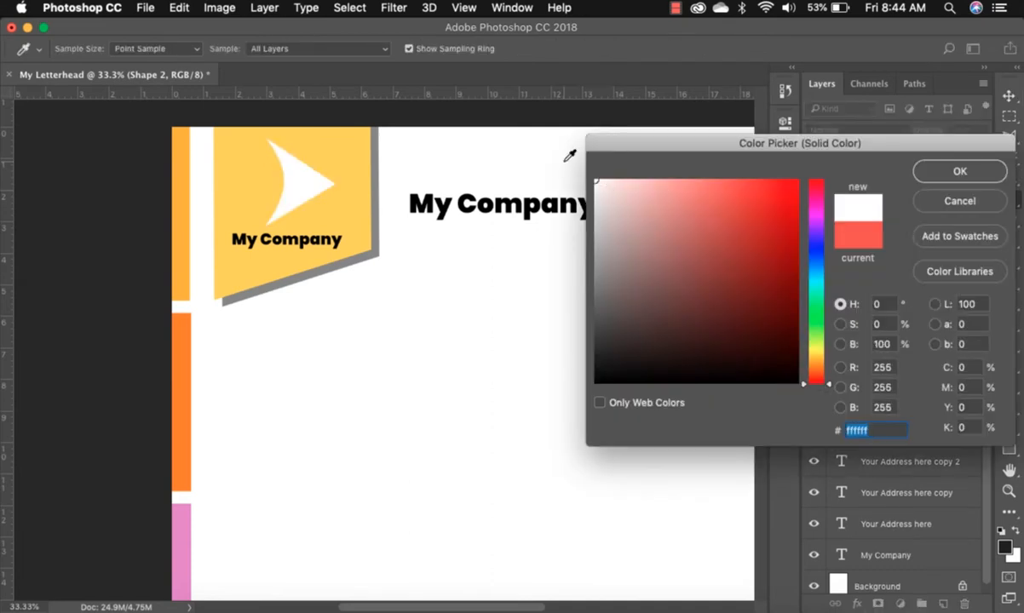
pyautogui.click(961, 174)
pyautogui.click(349, 224)
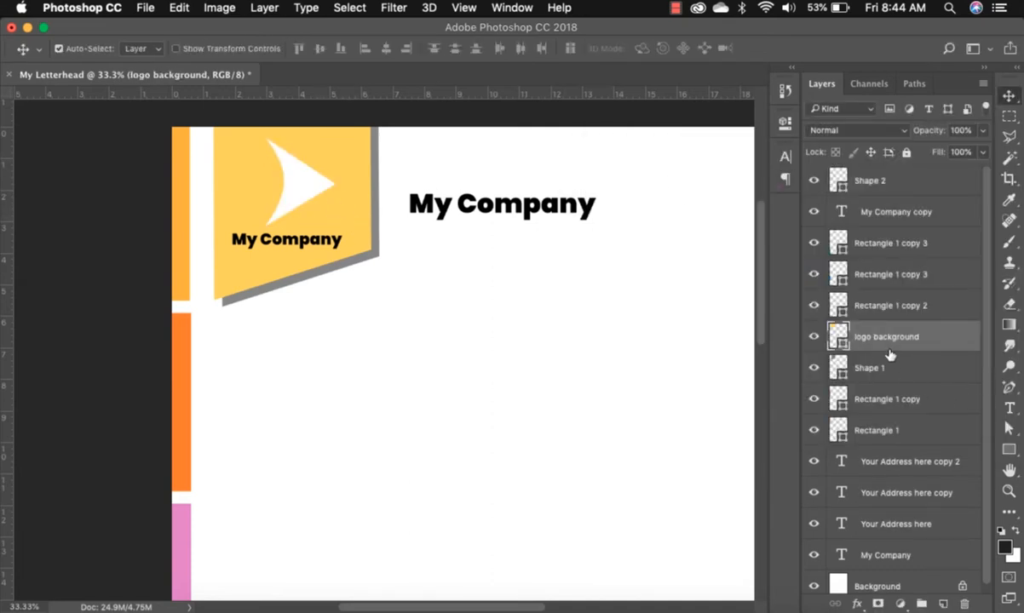
pyautogui.doubleClick(840, 336)
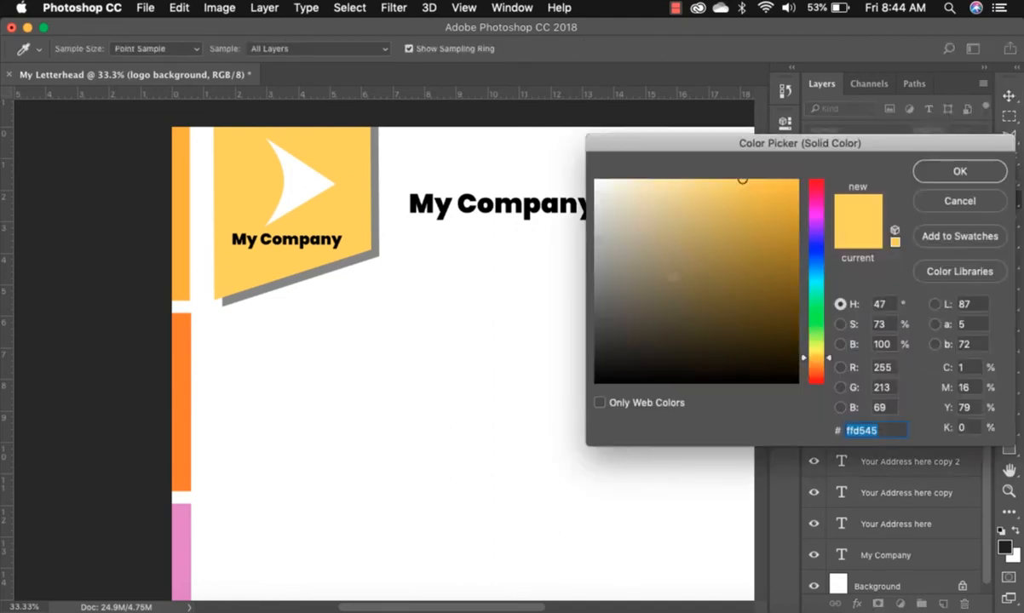
pyautogui.moveTo(627, 331); pyautogui.dragTo(573, 314)
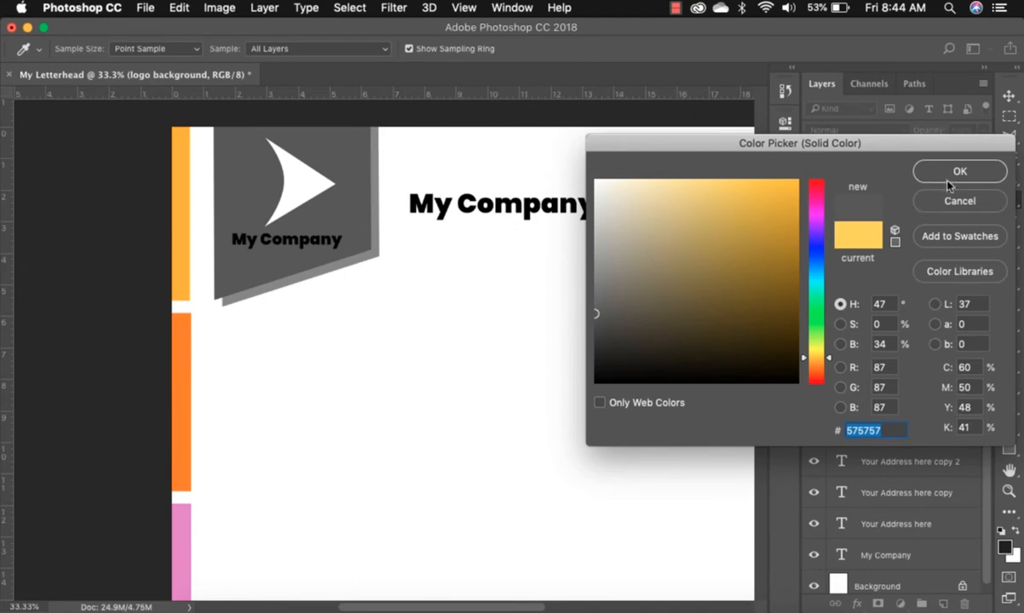
pyautogui.click(949, 171)
# Make the badge's My Company text white and place an offset duplicate of the arrow.
pyautogui.click(297, 234)
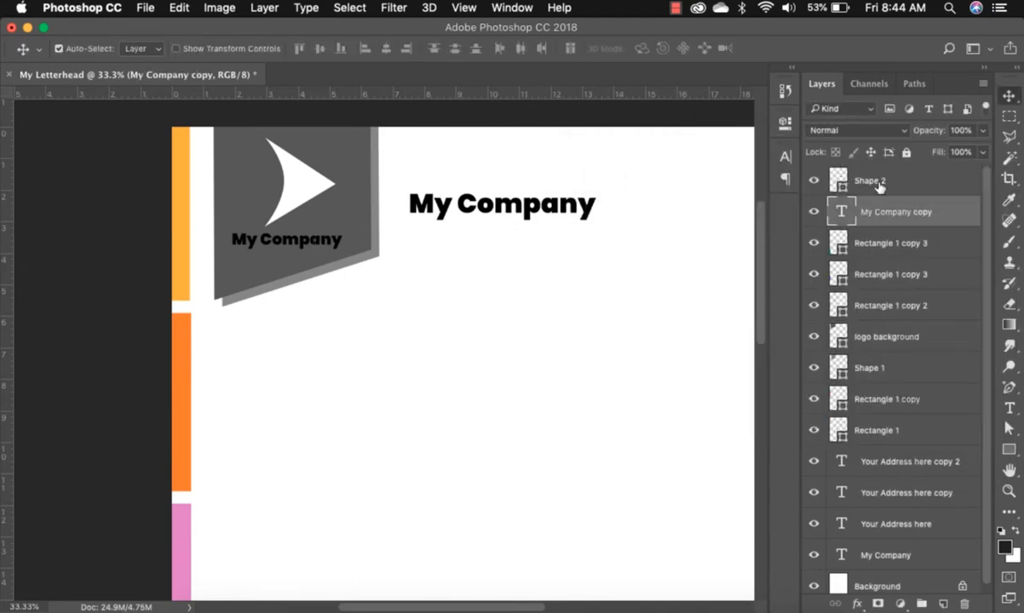
pyautogui.click(786, 158)
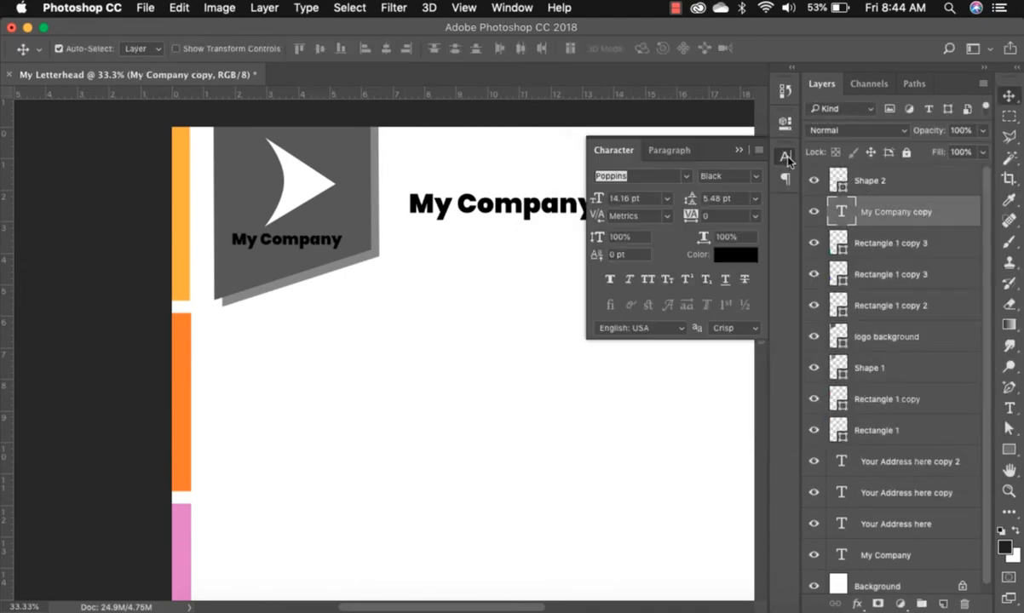
pyautogui.click(738, 256)
pyautogui.click(565, 158)
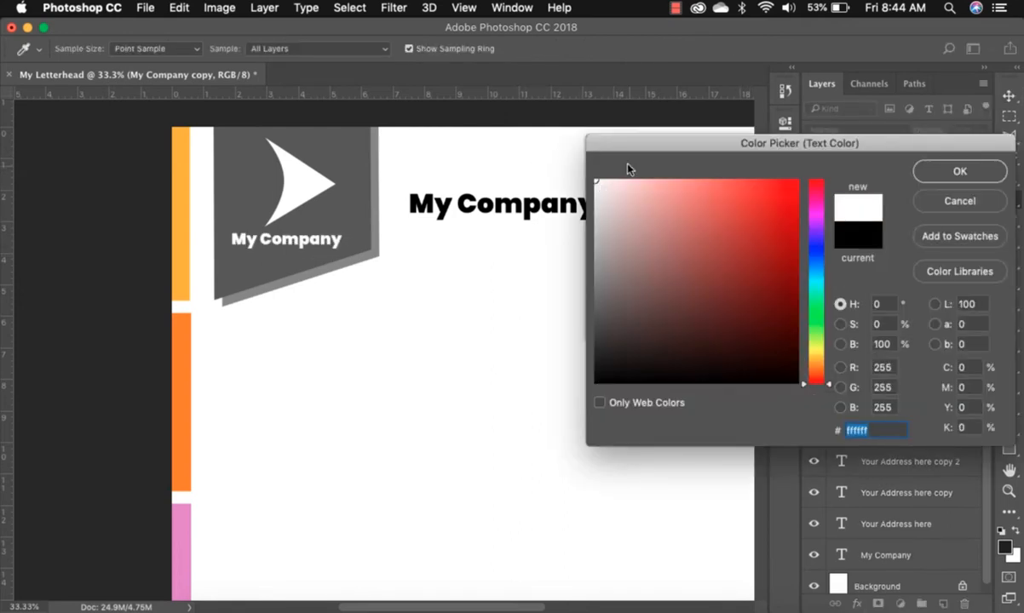
pyautogui.click(966, 176)
pyautogui.press('v')
pyautogui.moveTo(314, 190); pyautogui.dragTo(324, 164)
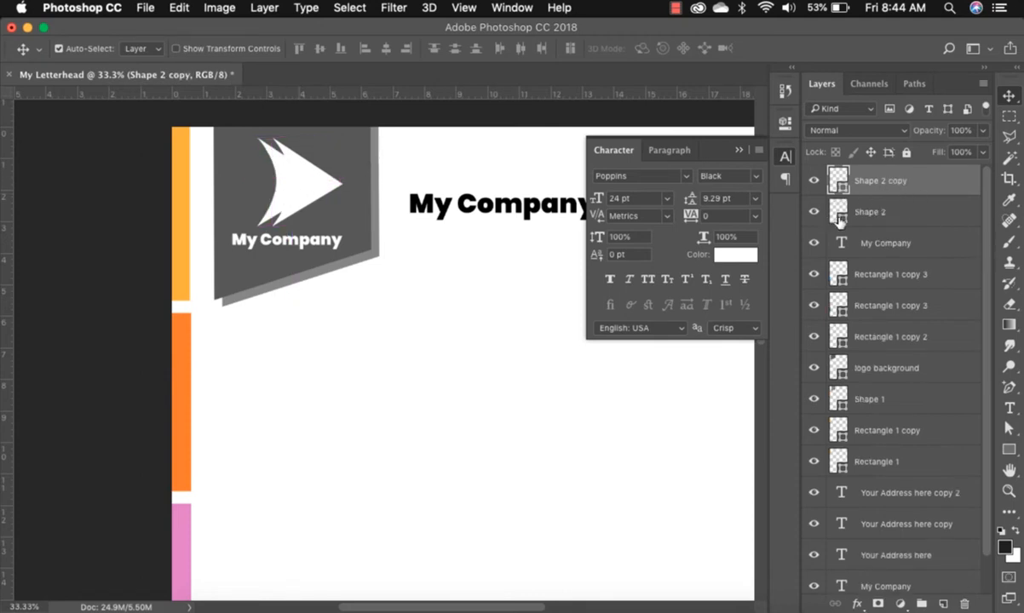
# Put the arrow copy beneath the original and colour it orange (ffb108) sampled from the left bar.
pyautogui.moveTo(897, 197); pyautogui.dragTo(892, 219)
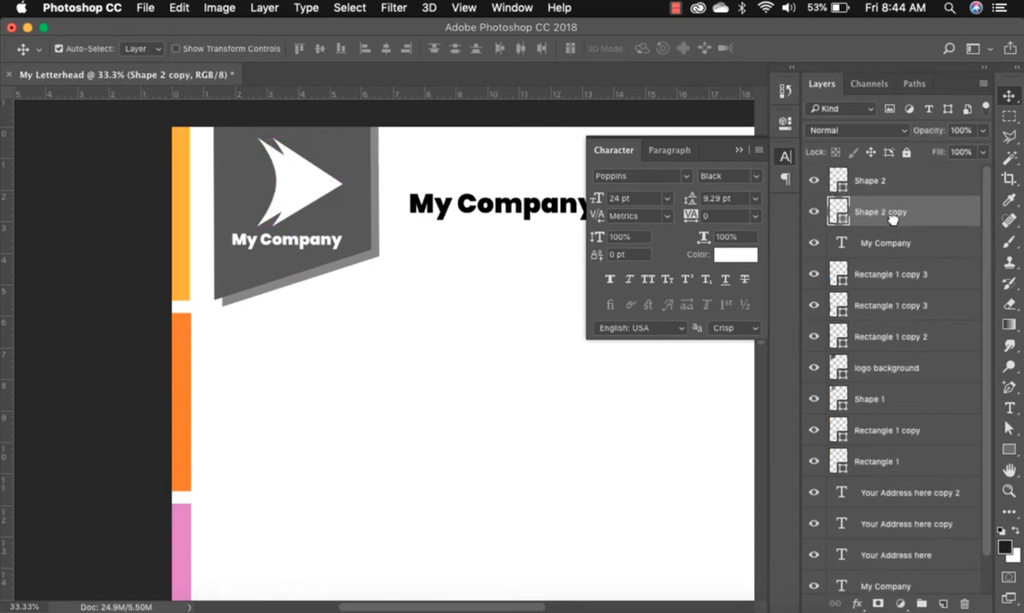
pyautogui.doubleClick(840, 213)
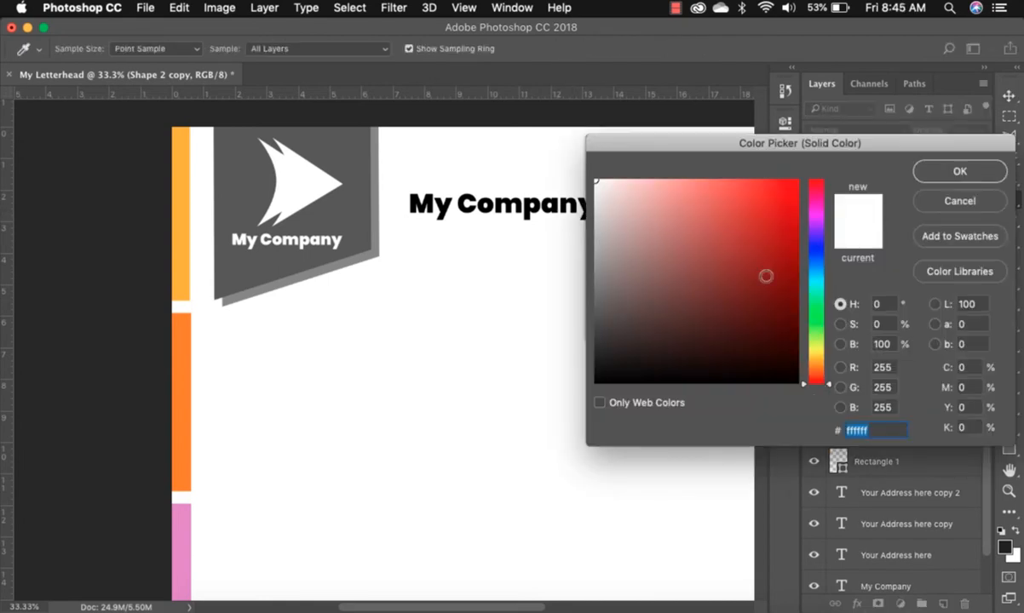
pyautogui.moveTo(821, 372); pyautogui.dragTo(821, 356)
pyautogui.click(186, 188)
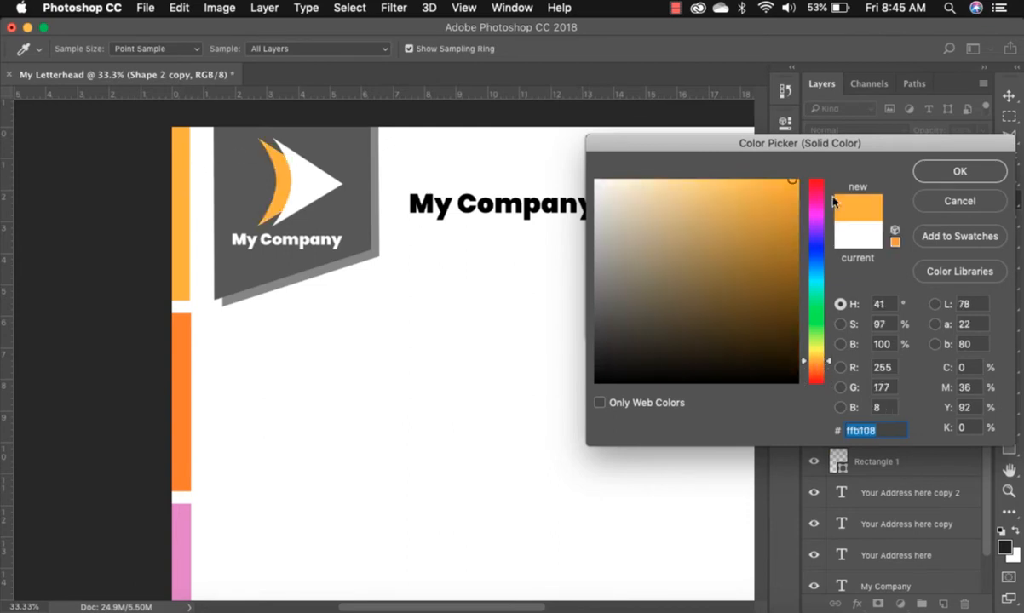
pyautogui.click(936, 174)
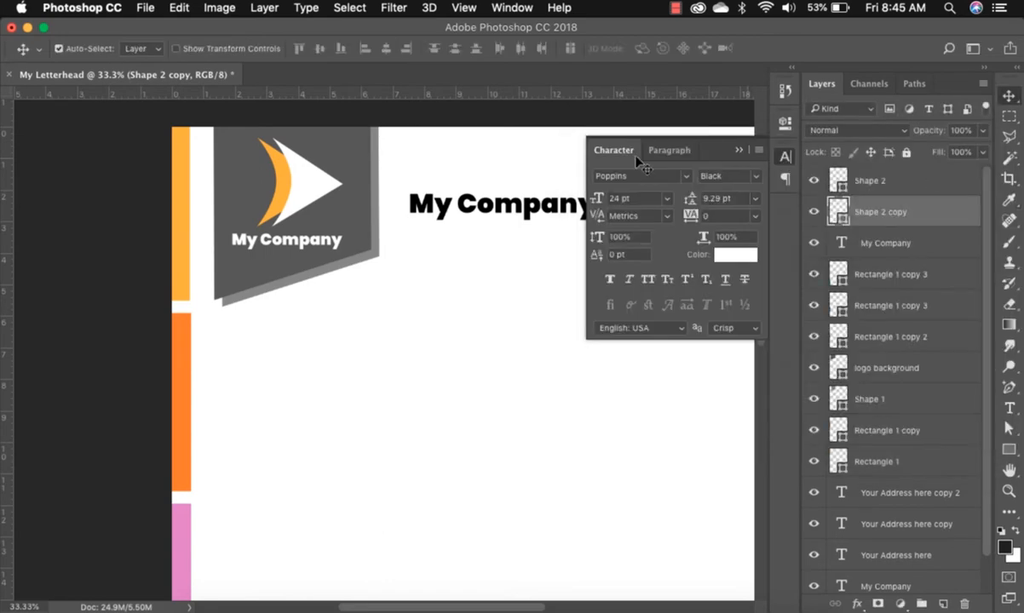
# Nudge both logo arrows together inside the badge and collapse the Character panel.
pyautogui.keyDown('shift'); pyautogui.click(305, 190); pyautogui.keyUp('shift')
pyautogui.moveTo(300, 181); pyautogui.dragTo(311, 190)
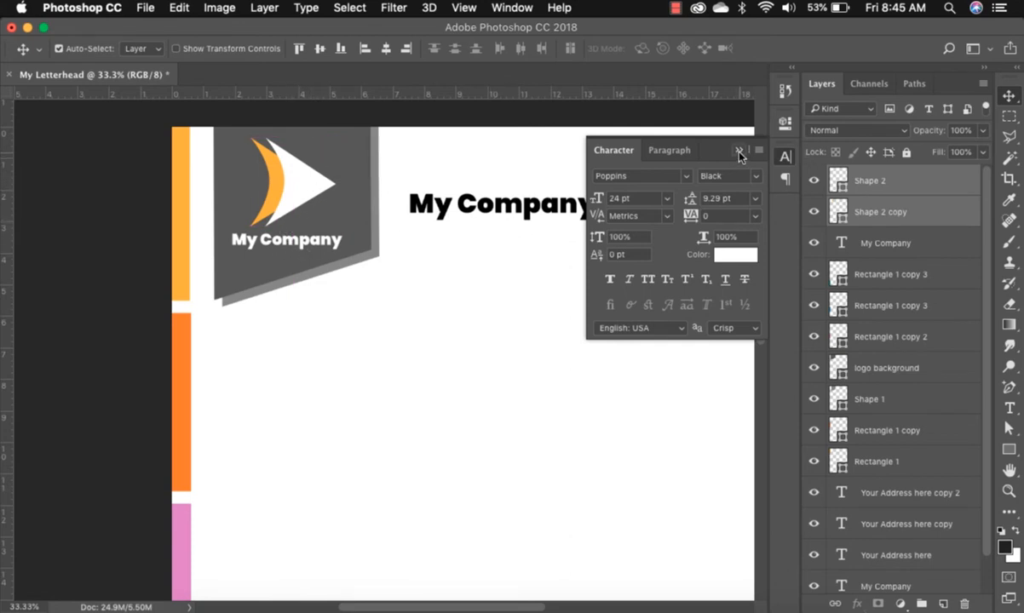
pyautogui.click(739, 152)
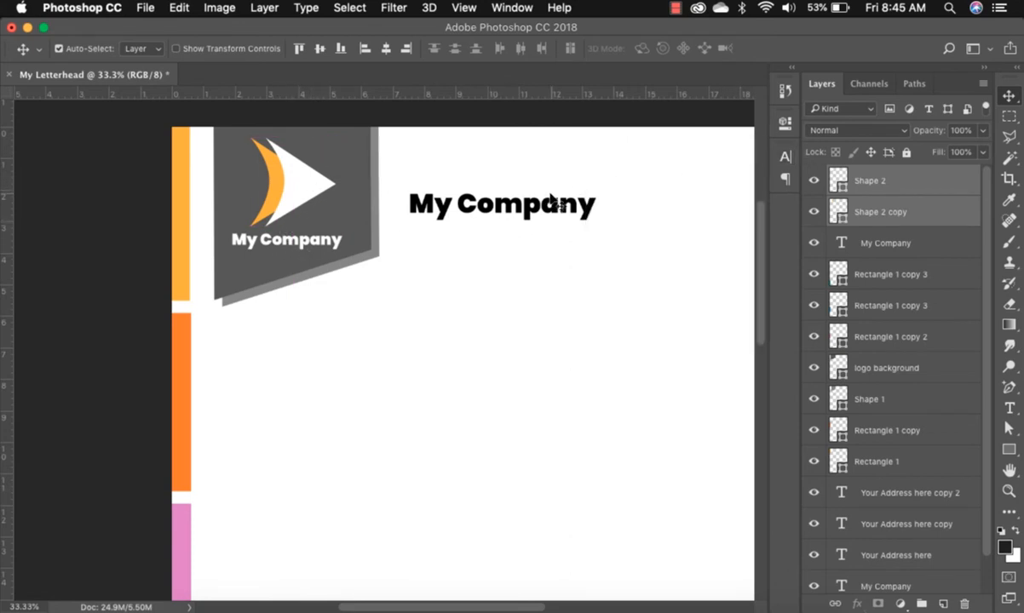
# Raise the large My Company heading higher at the top of the page.
pyautogui.moveTo(538, 220); pyautogui.dragTo(542, 193)
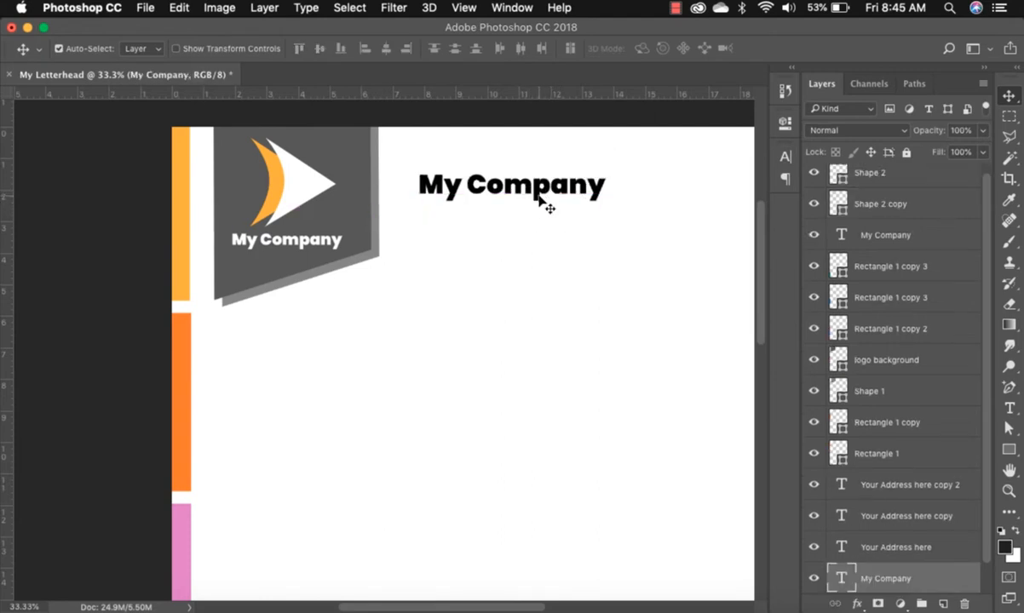
pyautogui.press('super+minus')
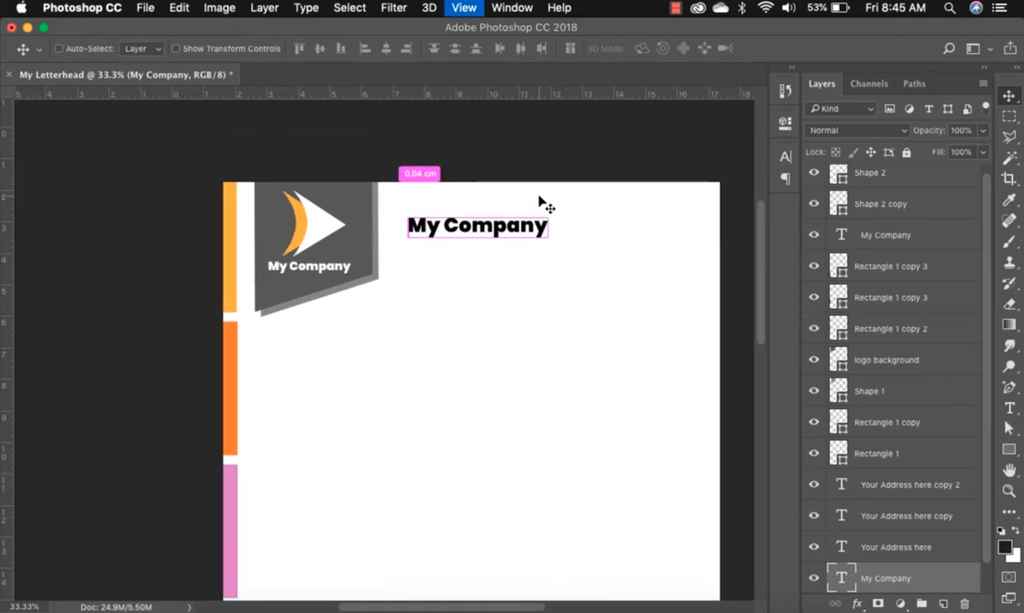
pyautogui.press('h')
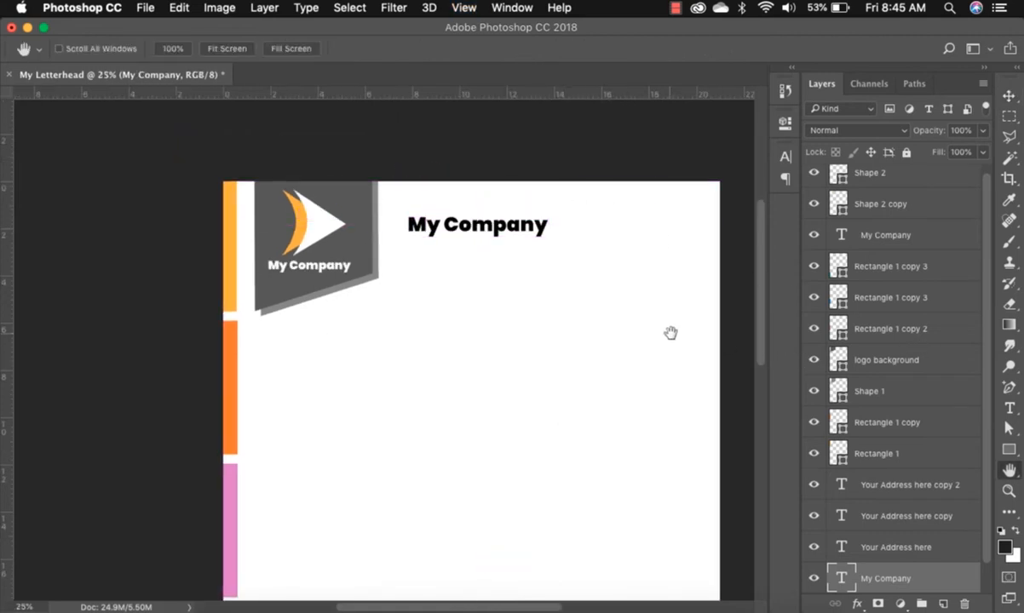
# Zoom out and pan until the whole letterhead, including the footer address lines, is visible.
pyautogui.moveTo(656, 299); pyautogui.dragTo(549, 265)
pyautogui.moveTo(591, 309); pyautogui.dragTo(621, 250)
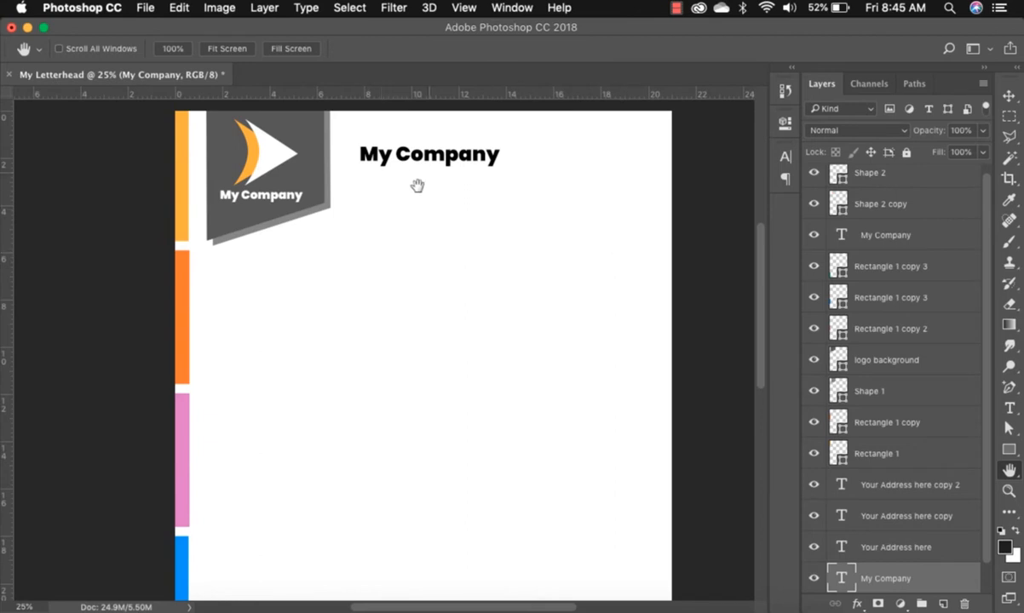
pyautogui.click(1009, 95)
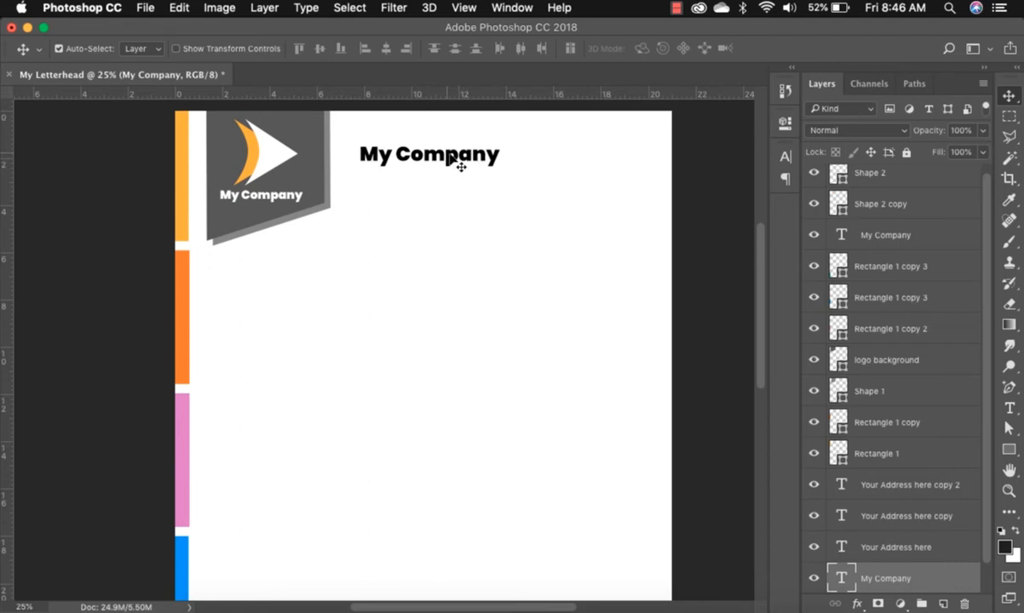
pyautogui.moveTo(761, 250); pyautogui.dragTo(761, 260)
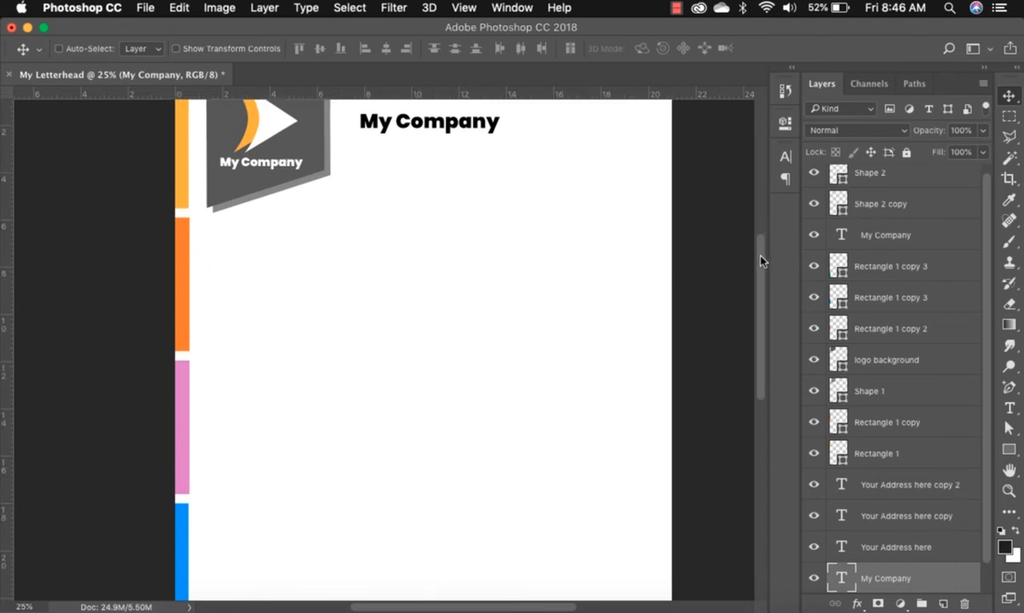
pyautogui.press('super+minus')
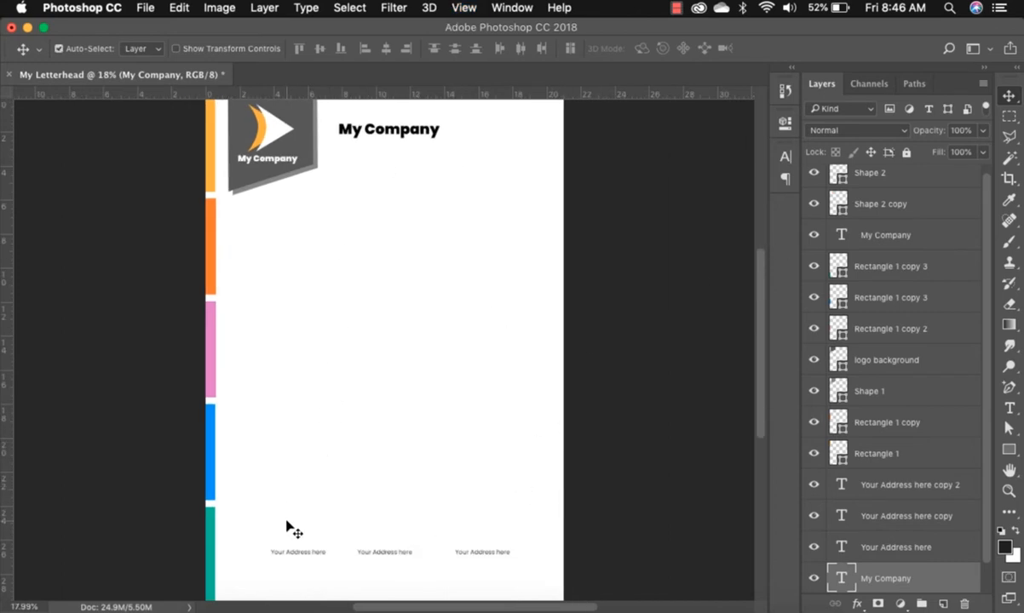
# Lower the left, middle and right 'Your Address here' footer lines to one common height.
pyautogui.moveTo(284, 552); pyautogui.dragTo(282, 578)
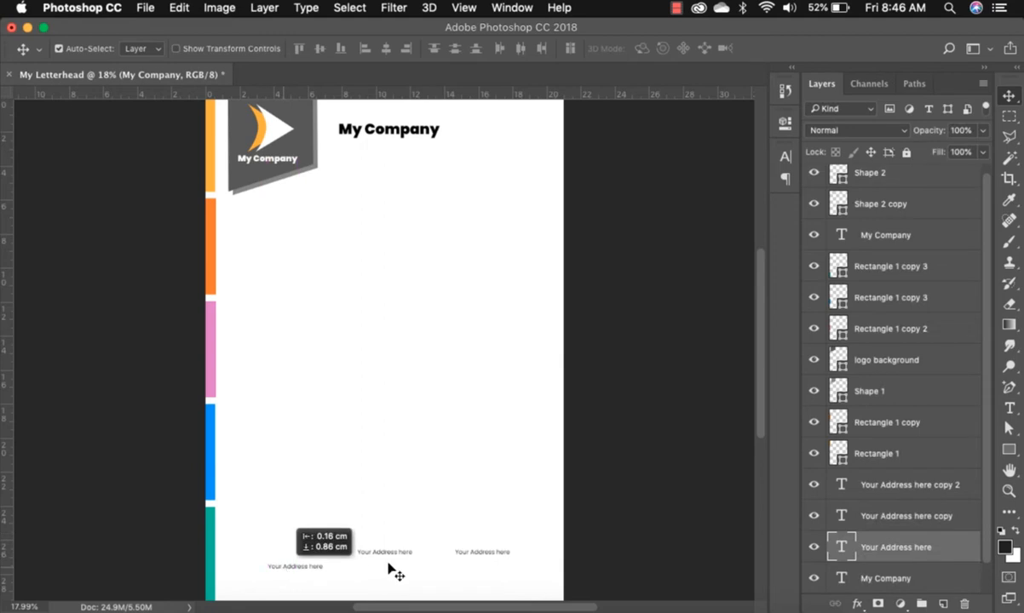
pyautogui.moveTo(392, 558)
pyautogui.mouseDown()
pyautogui.moveTo(393, 576)
pyautogui.moveTo(383, 579)
pyautogui.moveTo(384, 569)
pyautogui.mouseUp()
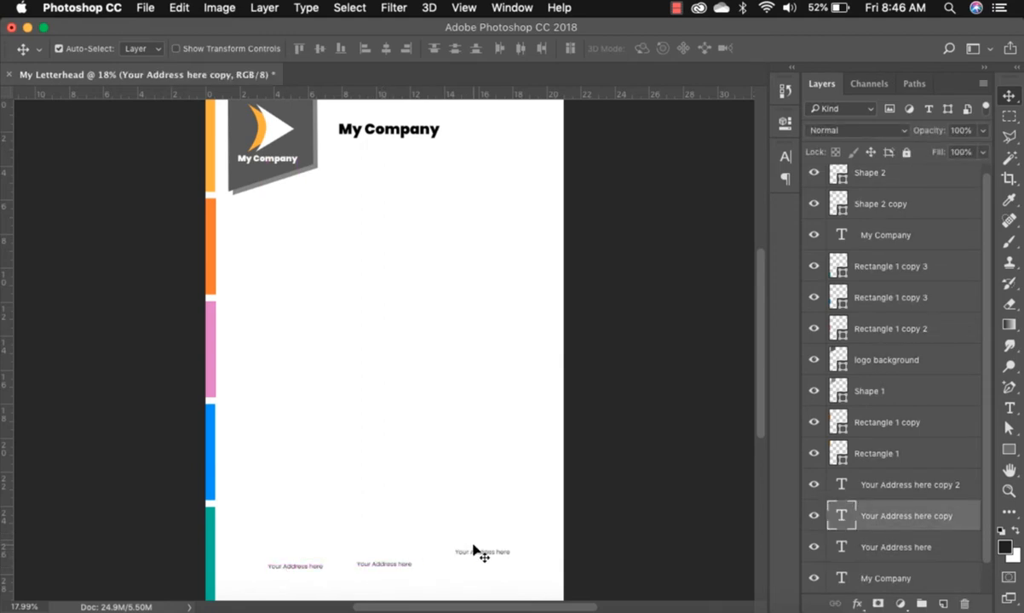
pyautogui.moveTo(486, 558); pyautogui.dragTo(485, 569)
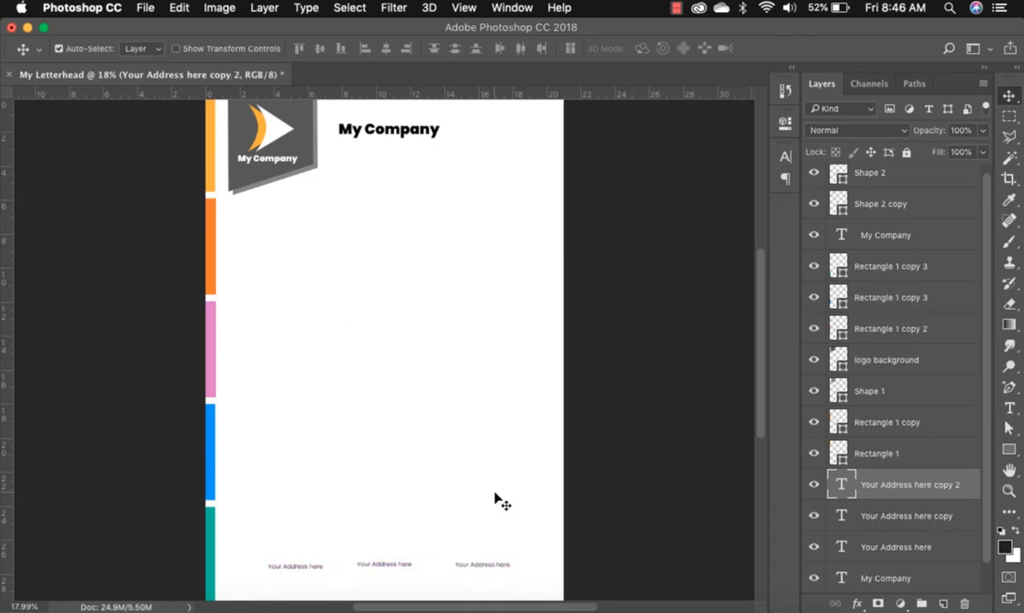
pyautogui.moveTo(299, 569); pyautogui.dragTo(298, 569)
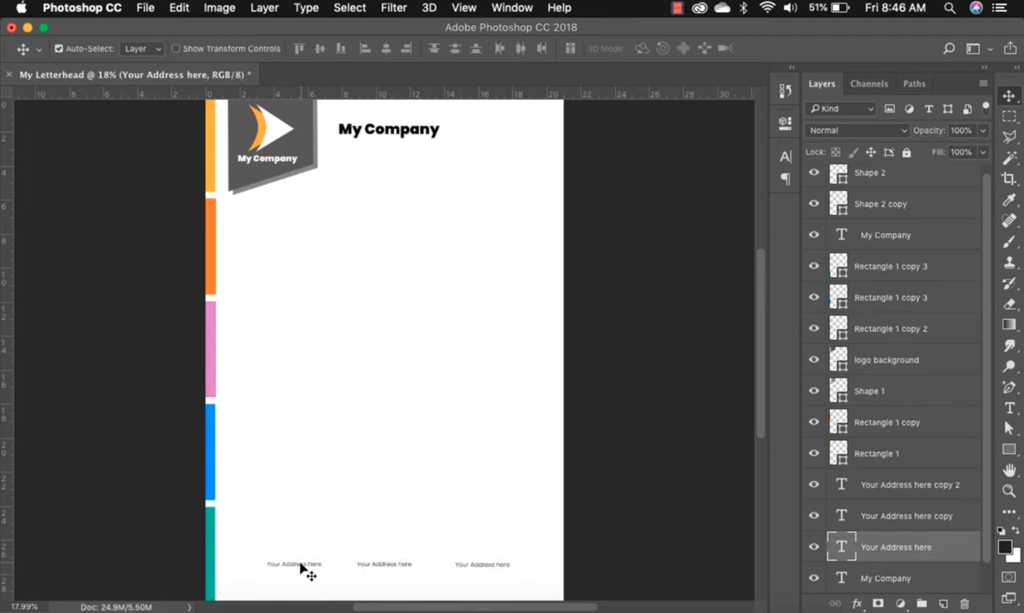
pyautogui.click(267, 601)
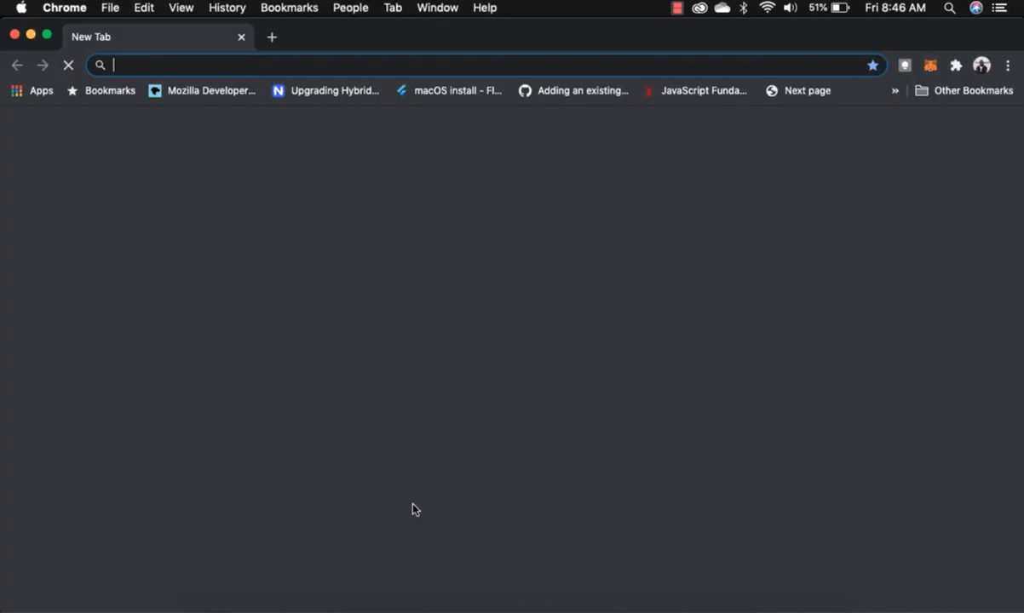
# Open a new Chrome tab and load iconfinder.com.
pyautogui.press('super+t')
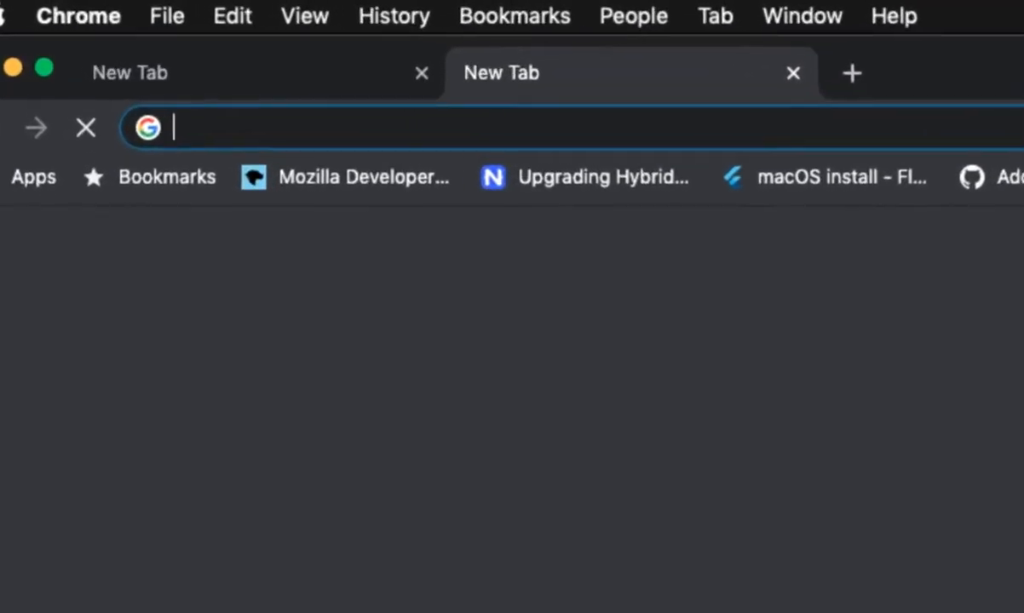
pyautogui.write('iconfinder.com')
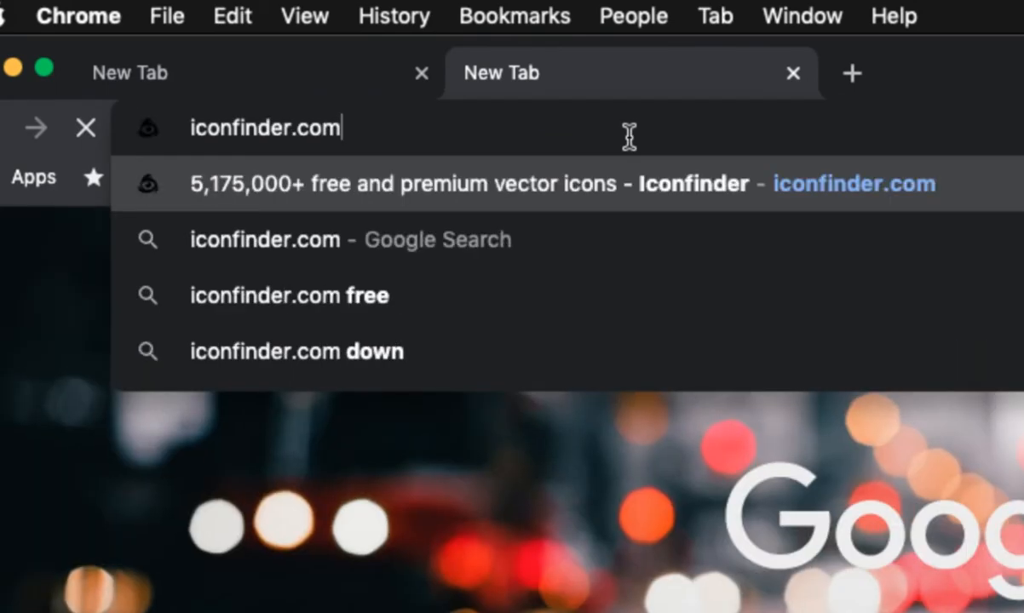
pyautogui.press('Return')
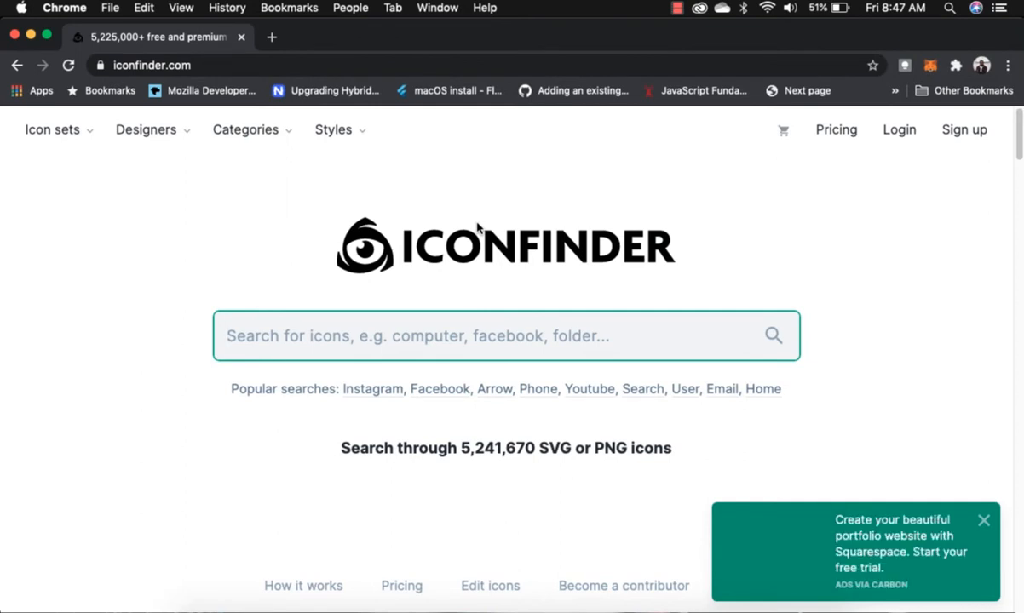
# Search Iconfinder for 'location' and download the solid black map pin as a 512 px PNG.
pyautogui.click(346, 344)
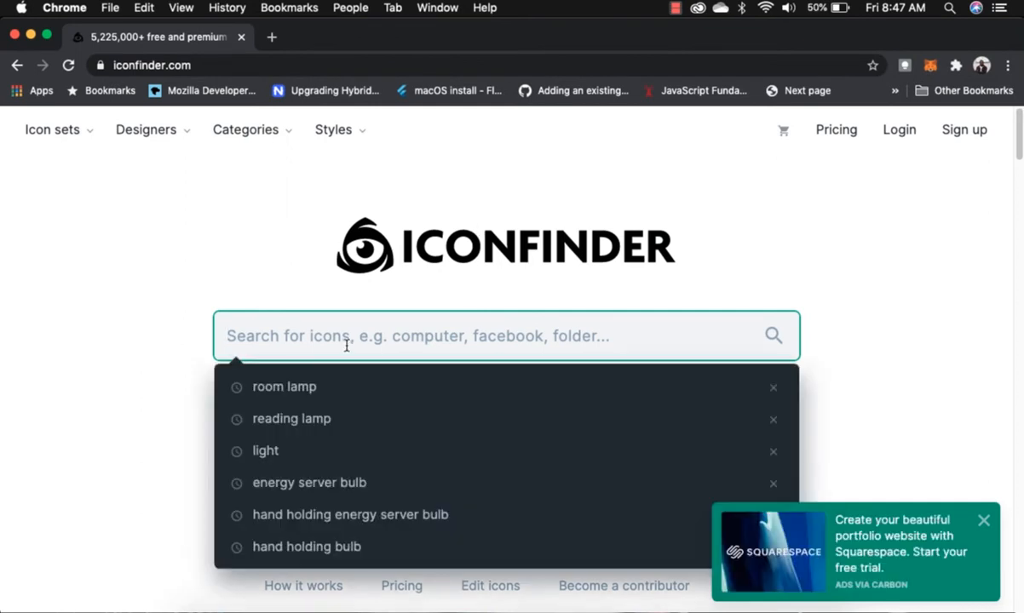
pyautogui.write('location')
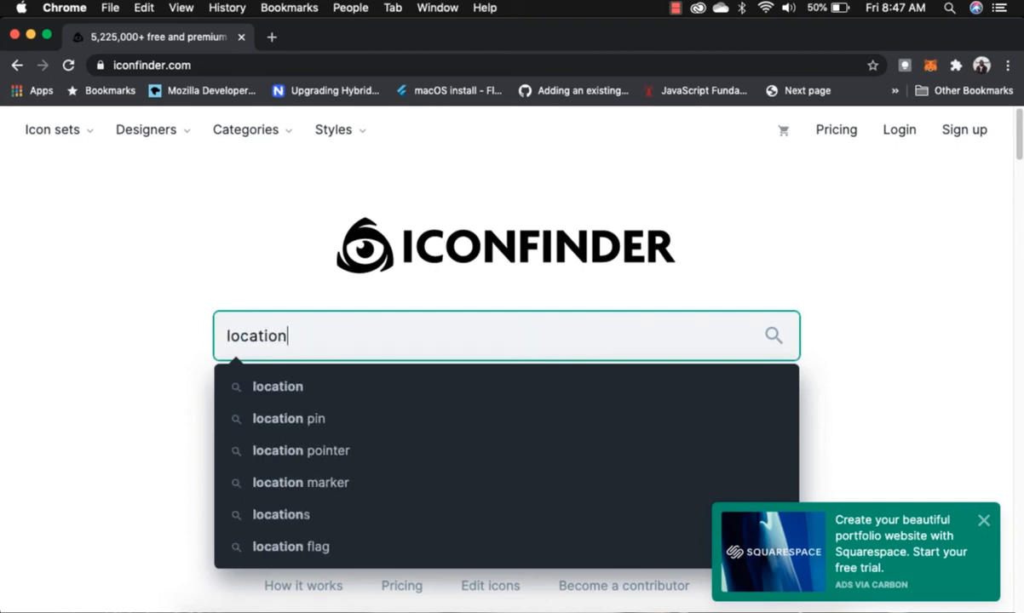
pyautogui.press('Return')
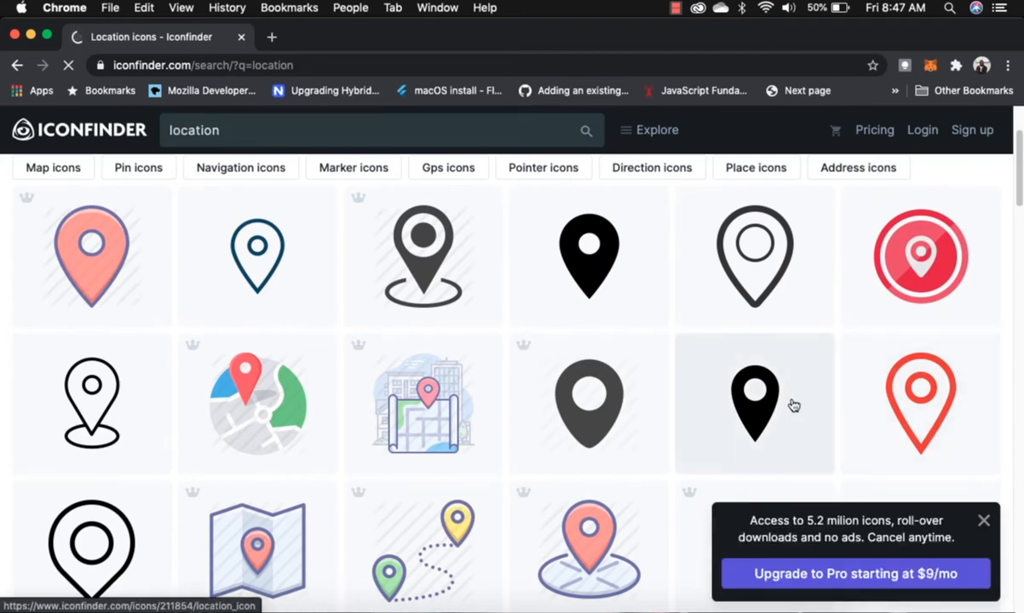
pyautogui.scroll(-3, 792, 404)
pyautogui.scroll(-4, 792, 405)
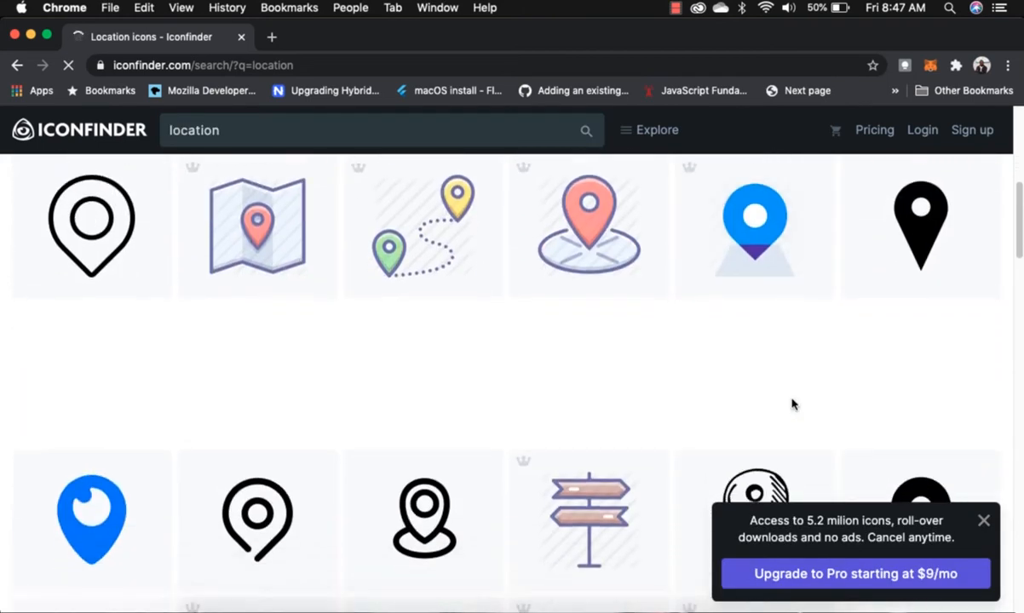
pyautogui.scroll(7, 793, 405)
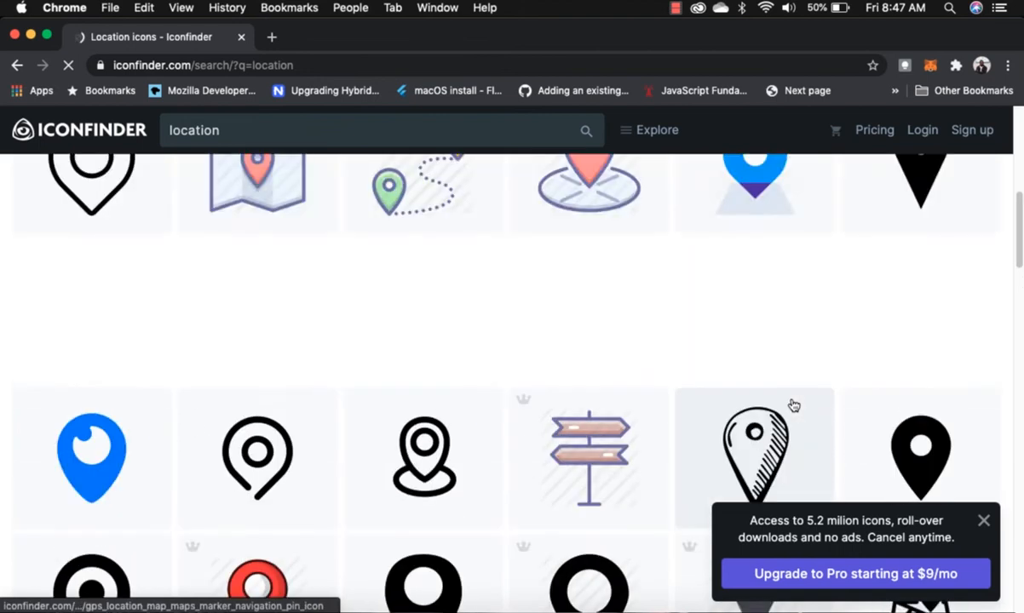
pyautogui.scroll(-1, 781, 407)
pyautogui.scroll(1, 782, 408)
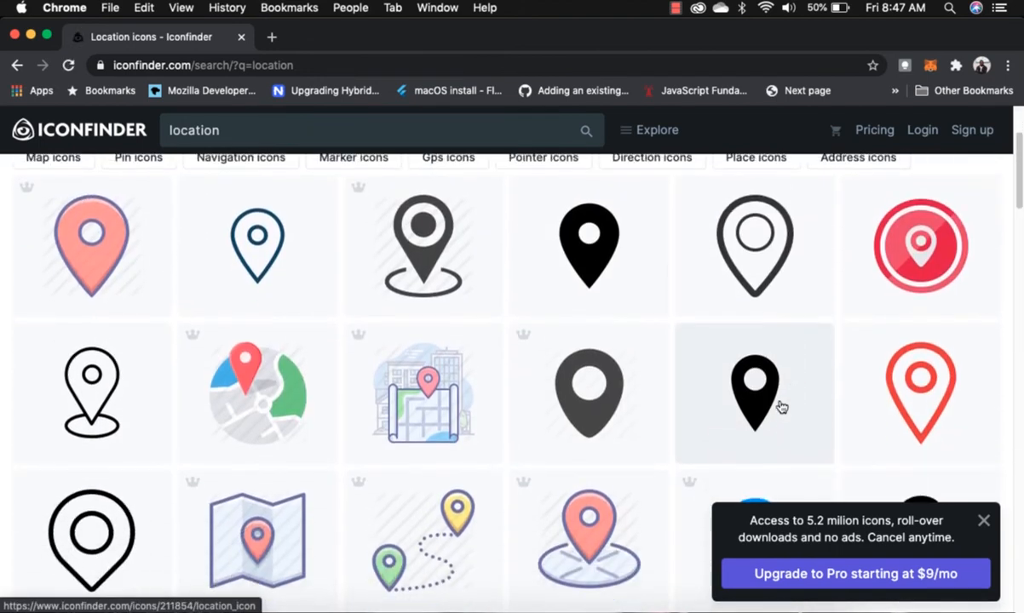
pyautogui.click(595, 271)
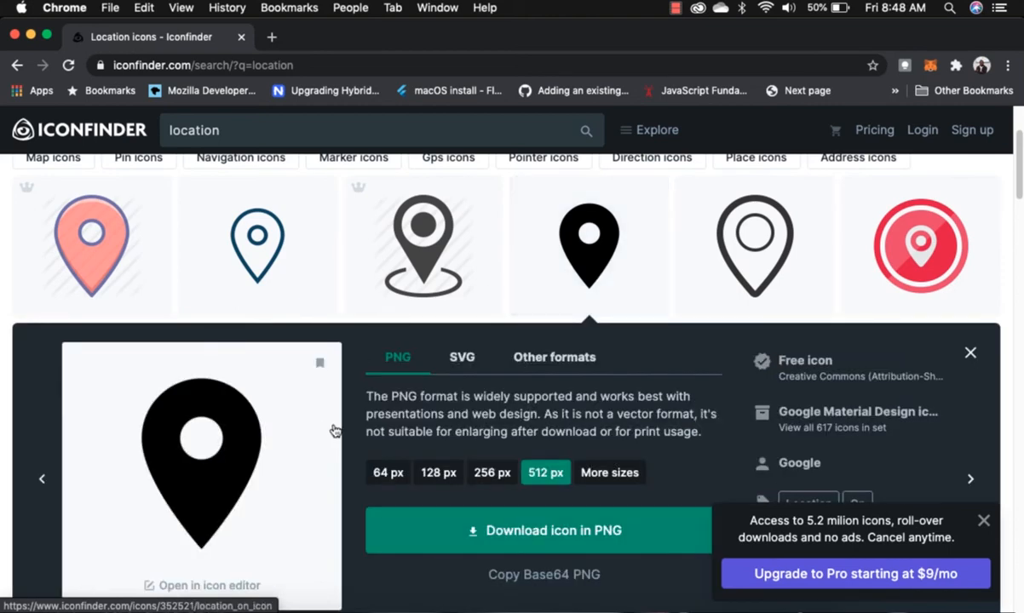
pyautogui.click(558, 531)
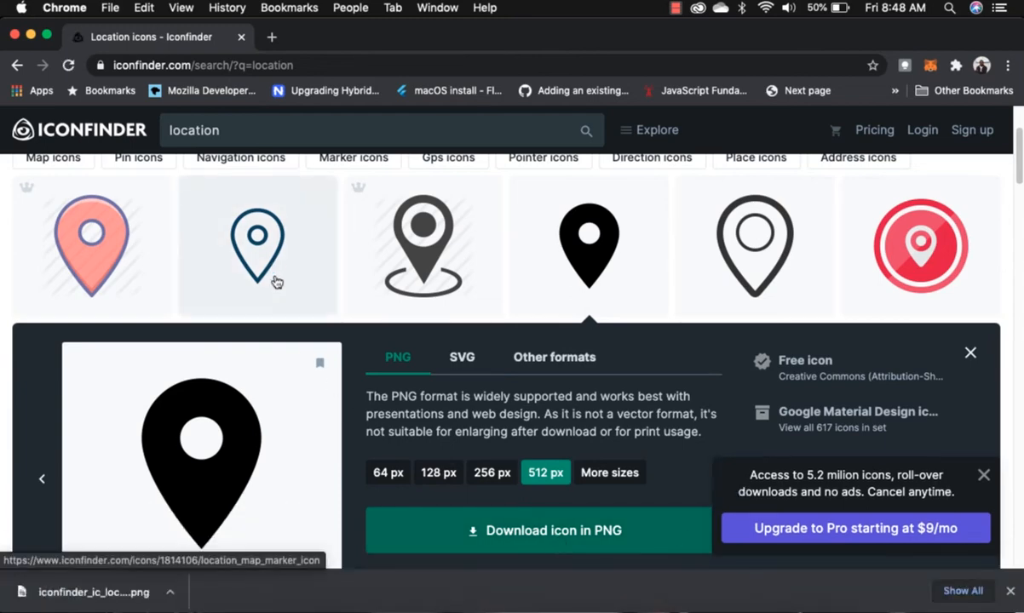
pyautogui.moveTo(232, 130); pyautogui.dragTo(145, 120)
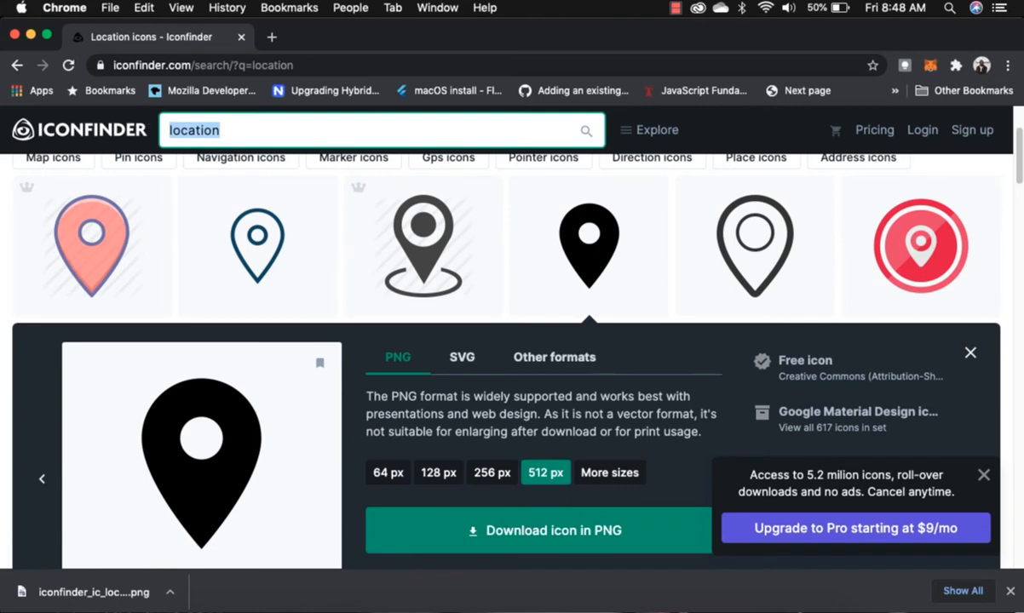
# Search for 'phone' and download the solid black handset icon as a 512 px PNG.
pyautogui.write('ca')
pyautogui.press('BackSpace')
pyautogui.press('BackSpace')
pyautogui.write('p')
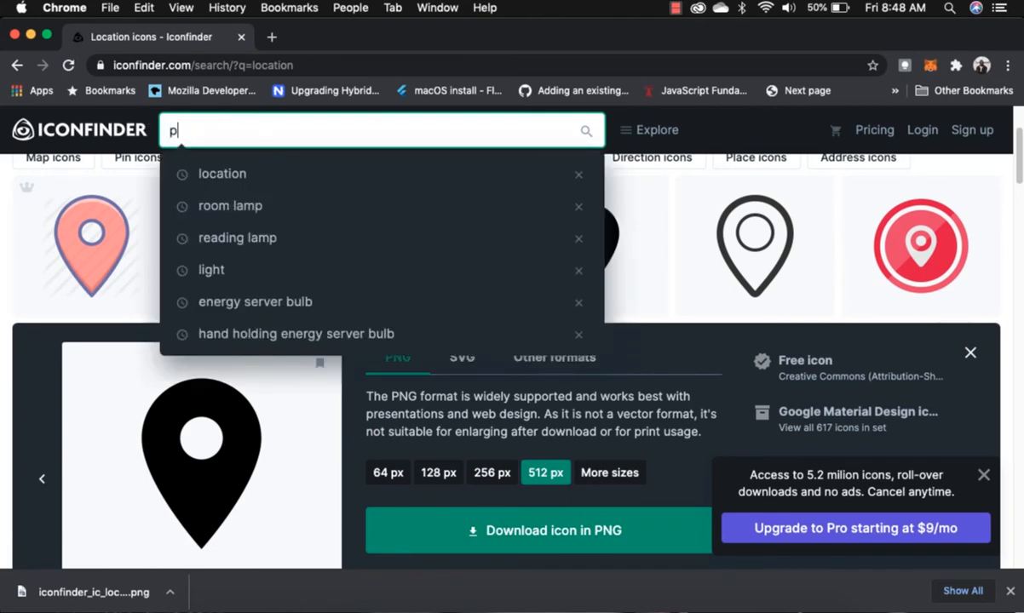
pyautogui.write('hone')
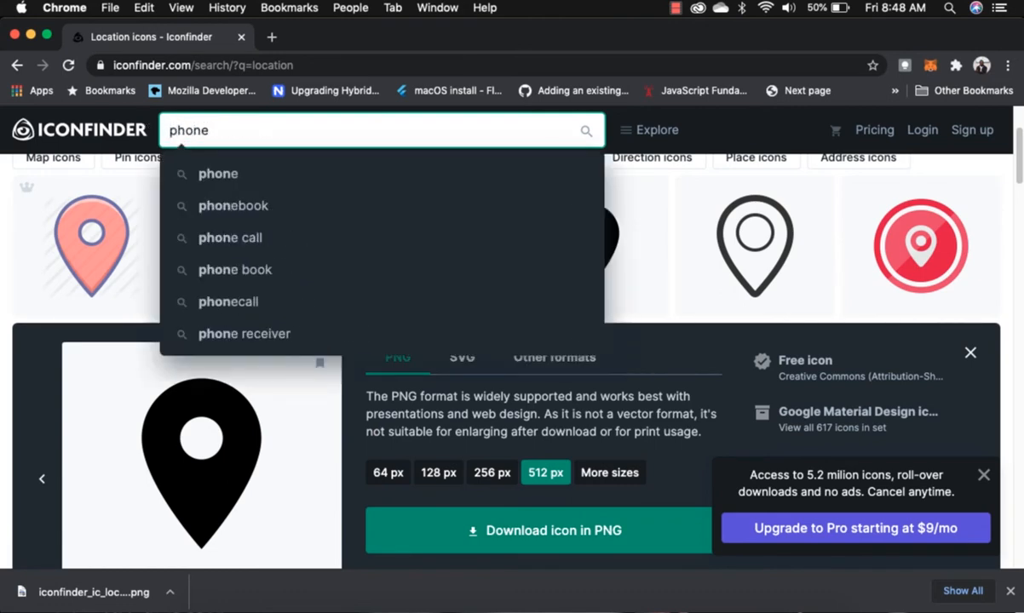
pyautogui.press('Return')
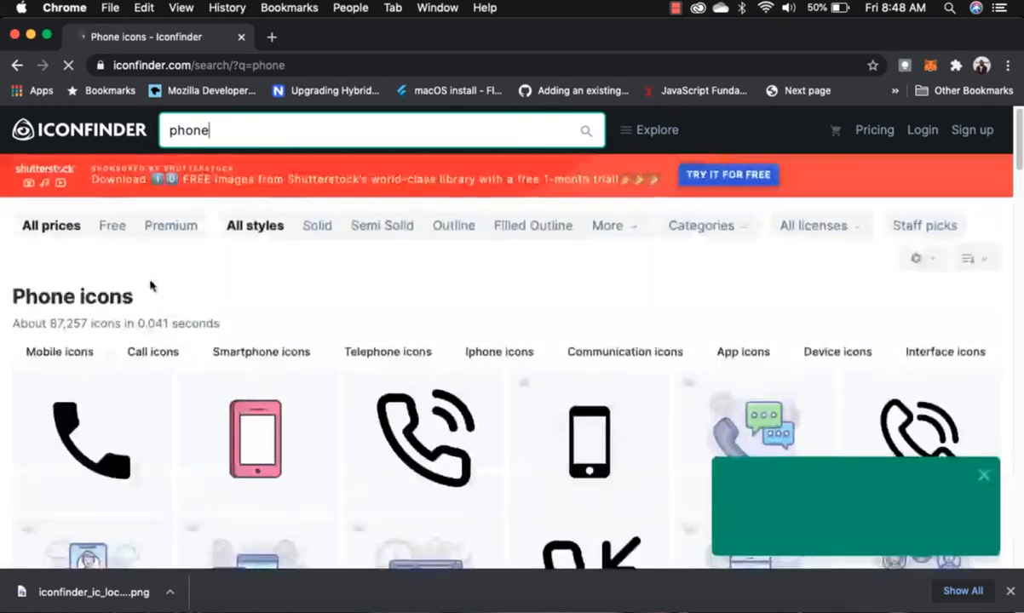
pyautogui.click(107, 446)
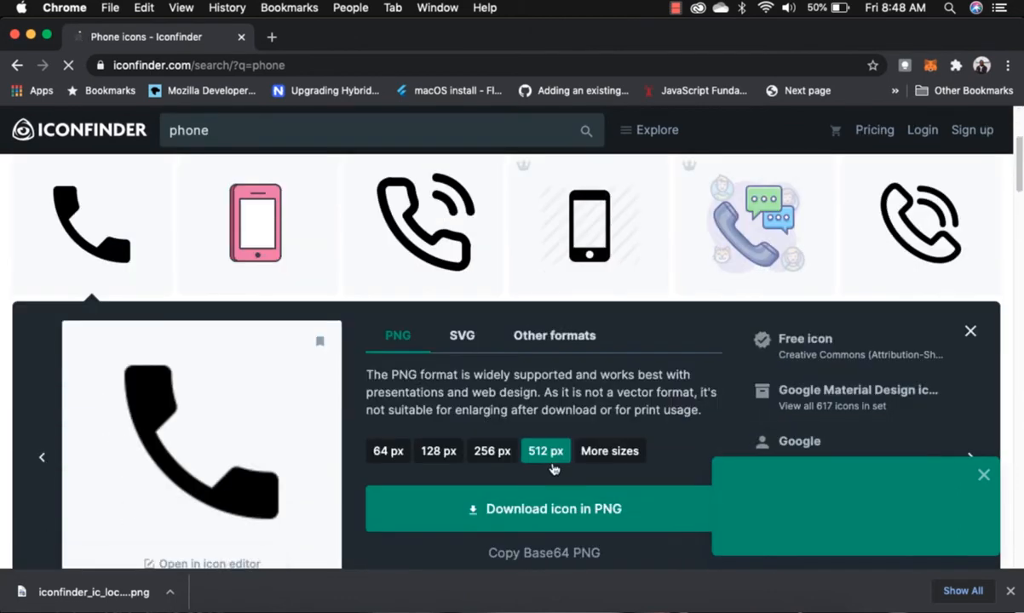
pyautogui.click(576, 516)
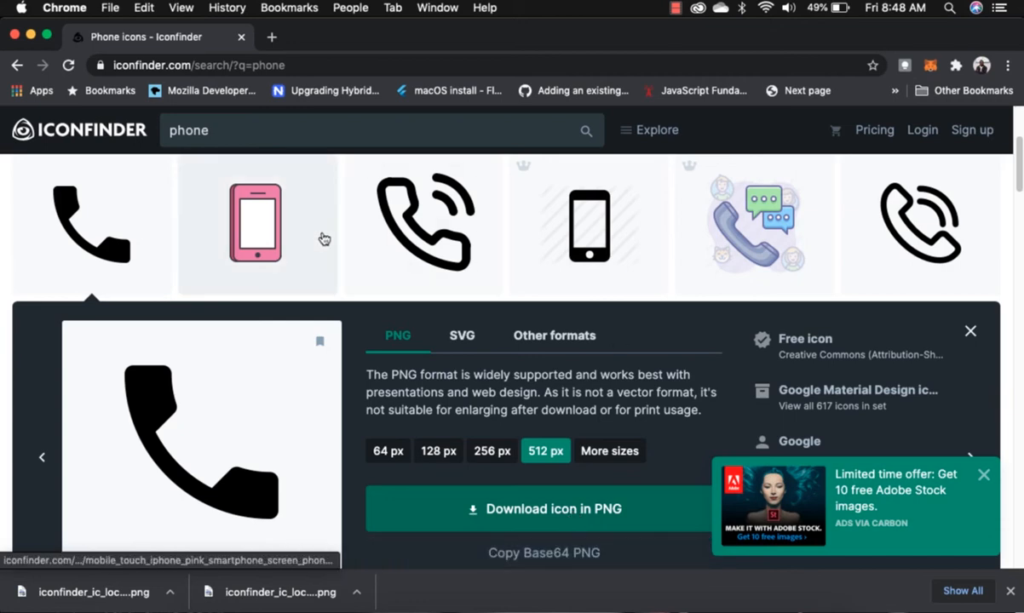
pyautogui.click(265, 133)
pyautogui.press('super+a')
# Search 'email', download the black outlined envelope icon as a PNG, and return to Photoshop.
pyautogui.write('email')
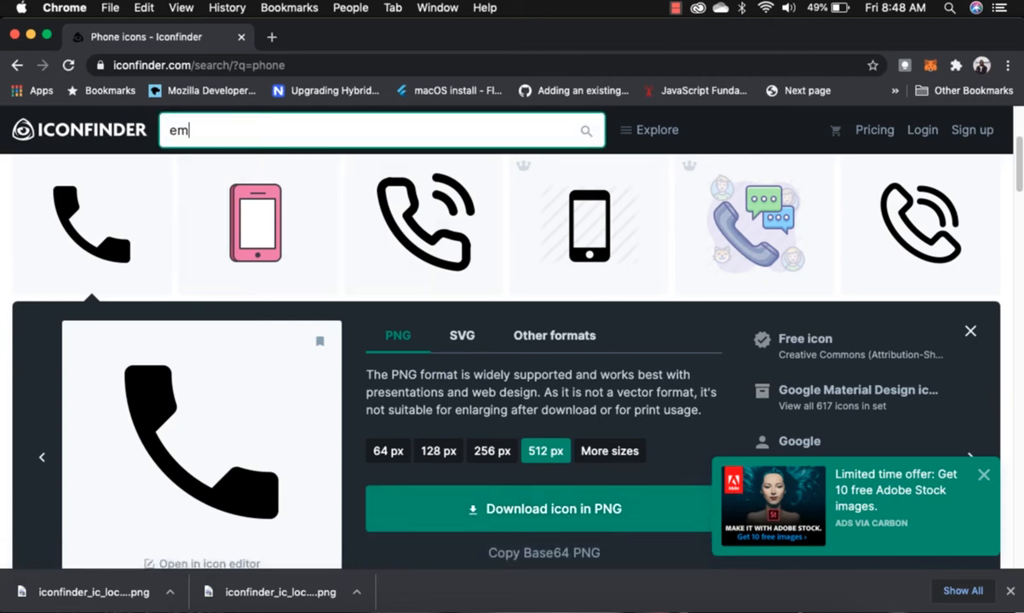
pyautogui.press('Return')
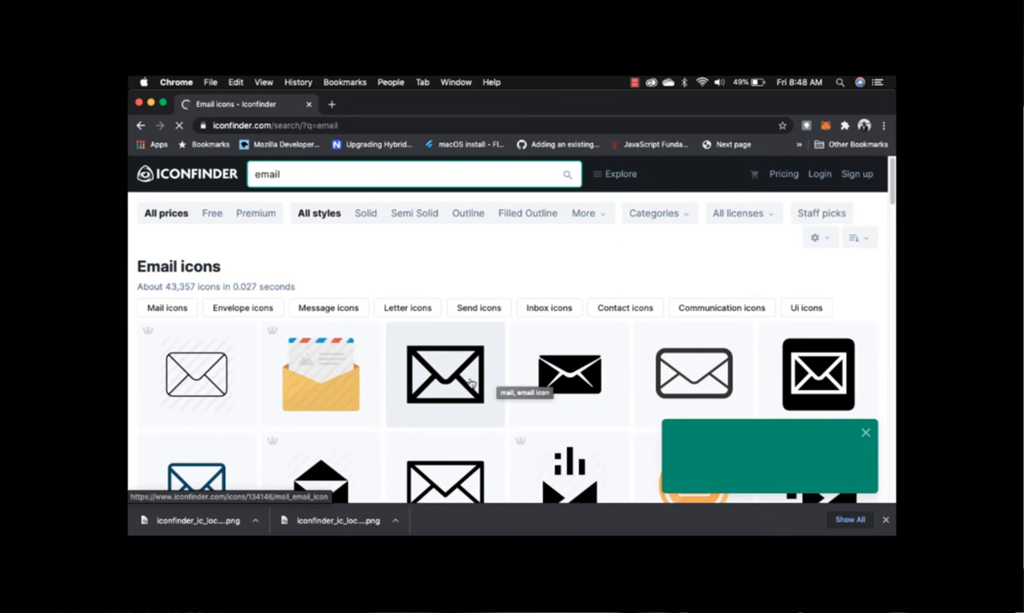
pyautogui.click(440, 362)
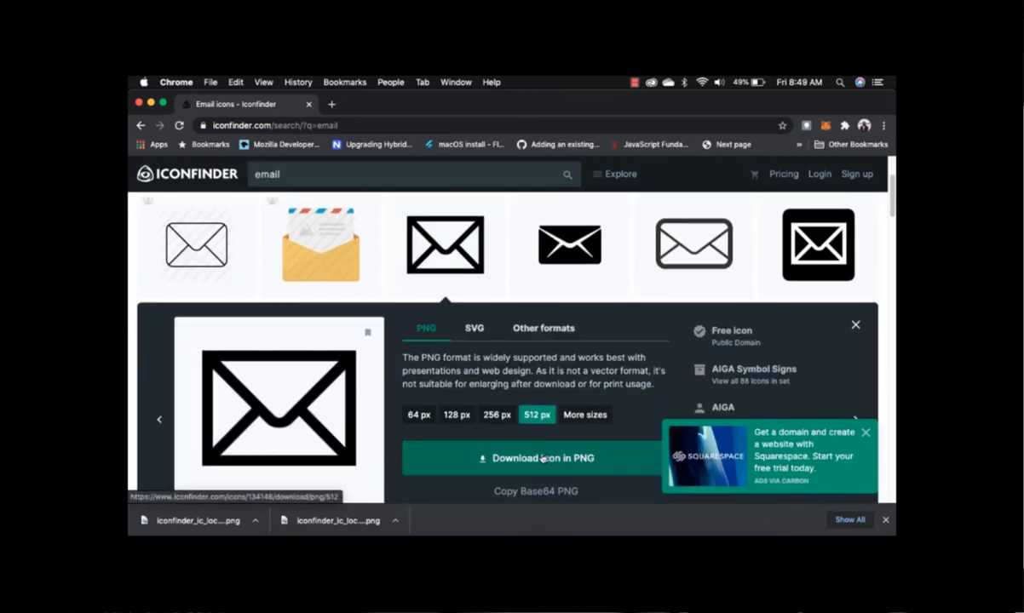
pyautogui.click(542, 459)
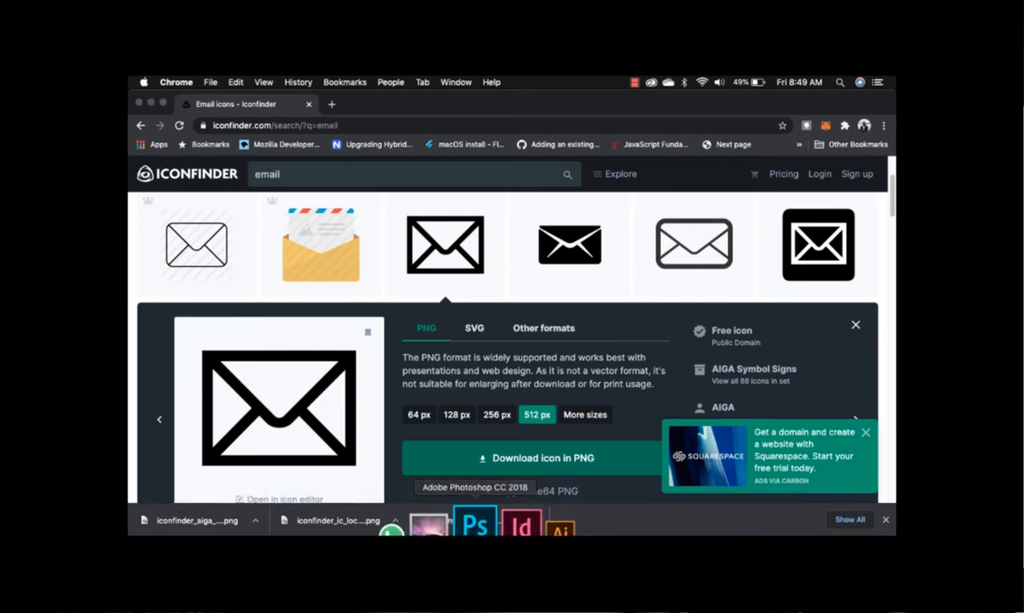
pyautogui.click(477, 523)
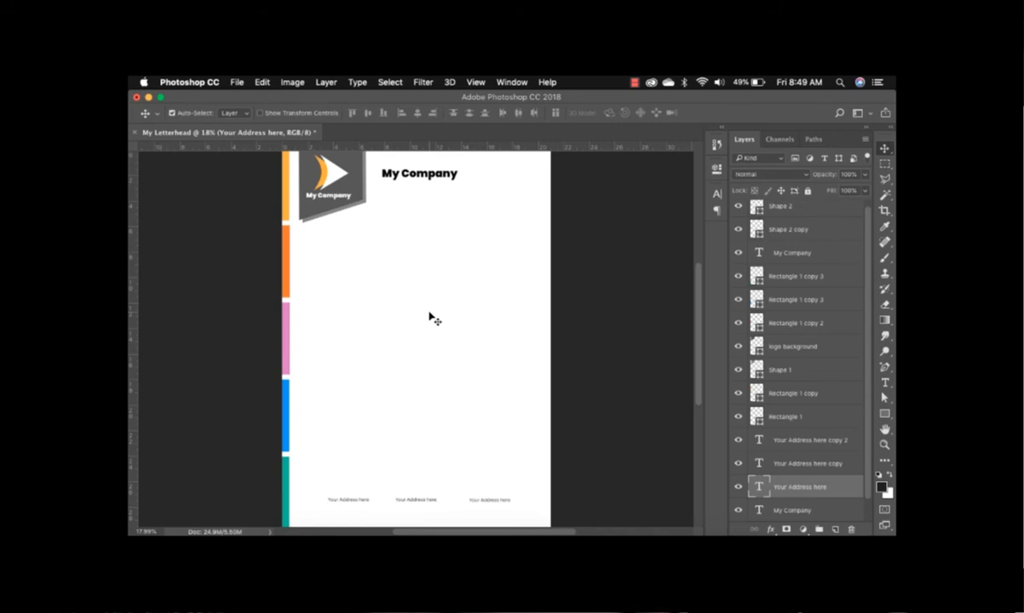
# Place the downloaded black location pin PNG onto the letterhead as its own layer.
pyautogui.press('super+Tab')
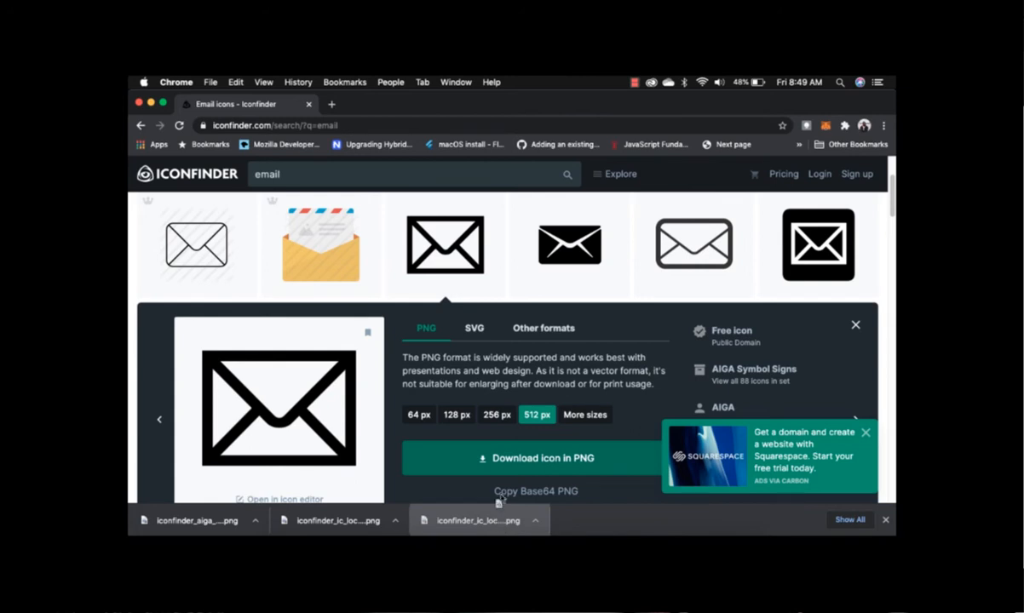
pyautogui.moveTo(498, 502); pyautogui.dragTo(420, 328)
pyautogui.press('super+Tab')
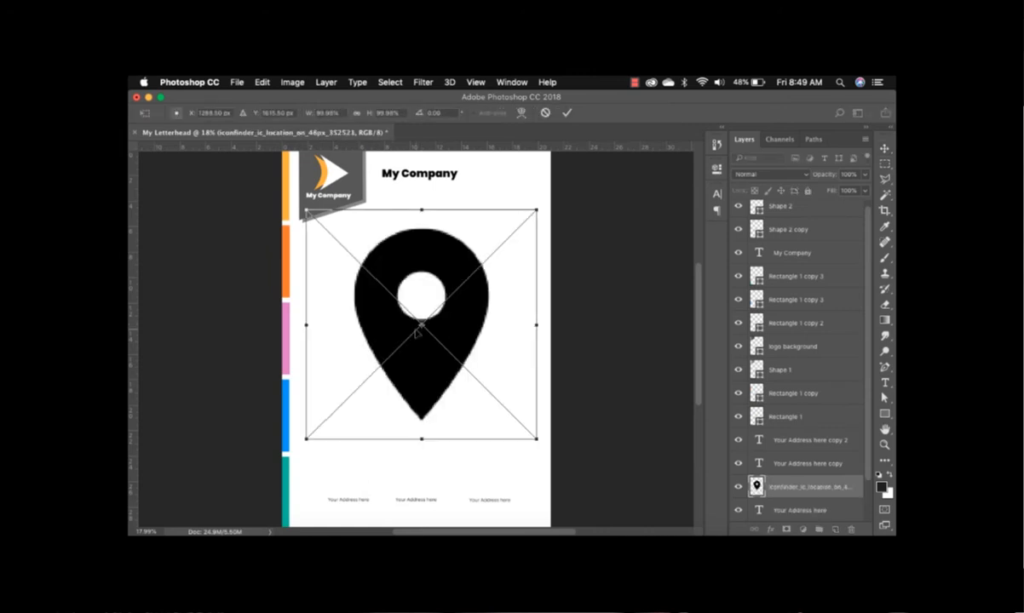
pyautogui.press('Return')
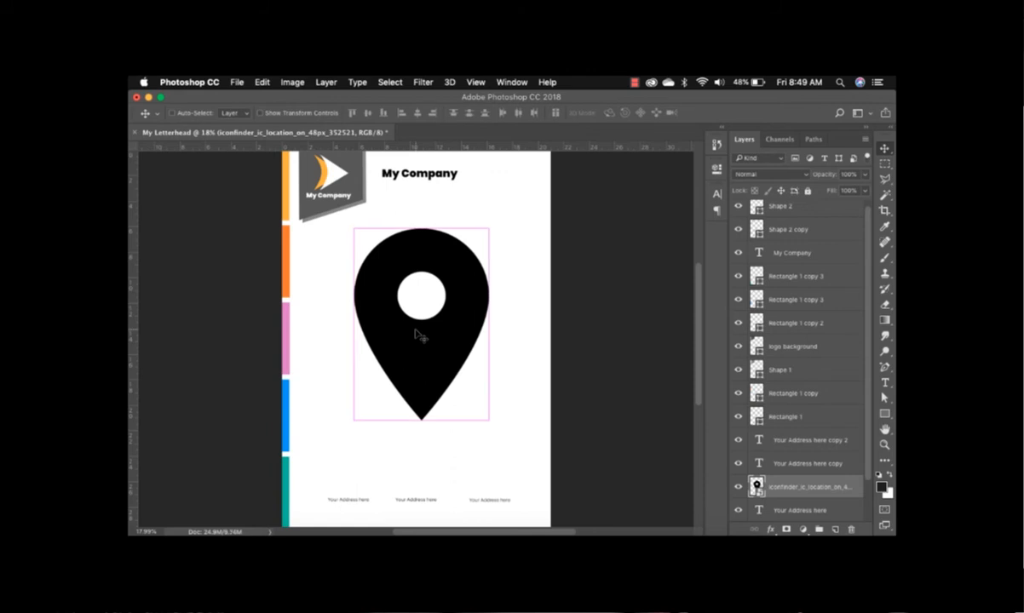
pyautogui.press('super+Tab')
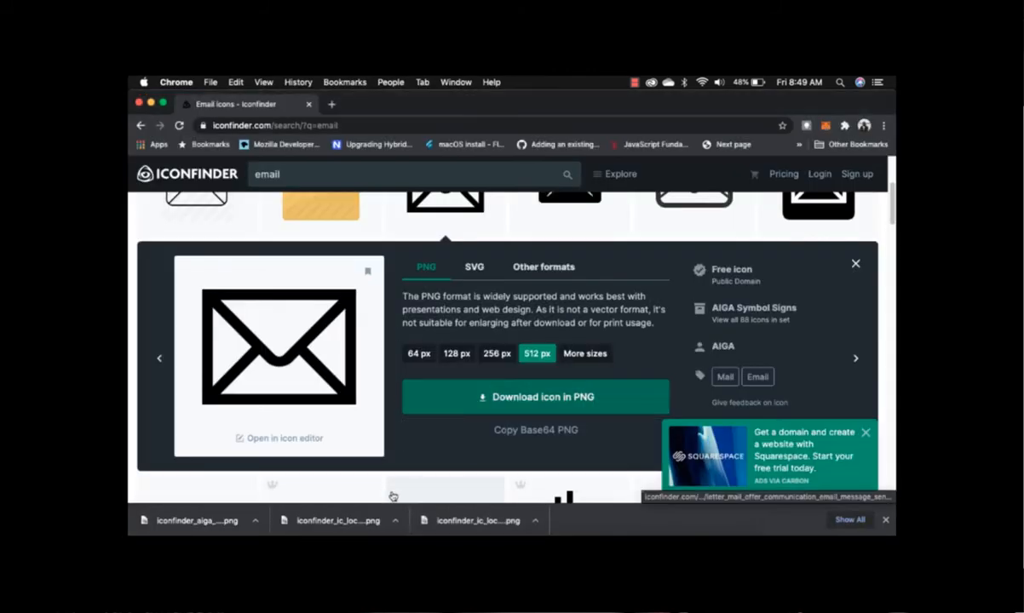
# Place the phone handset PNG on the letterhead and drop in the envelope icon.
pyautogui.moveTo(345, 527); pyautogui.dragTo(359, 424)
pyautogui.press('super+Tab')
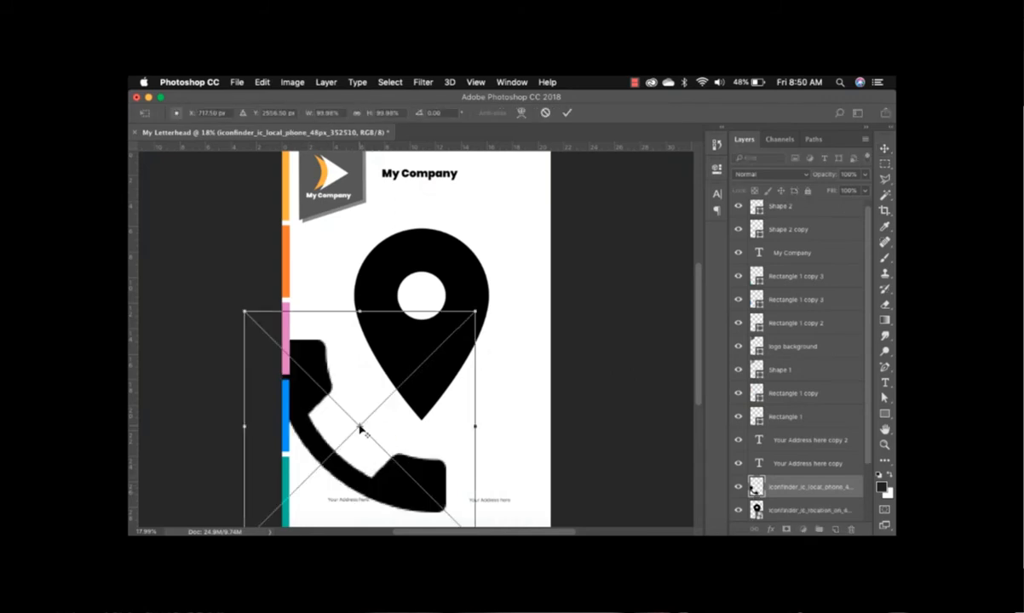
pyautogui.press('Return')
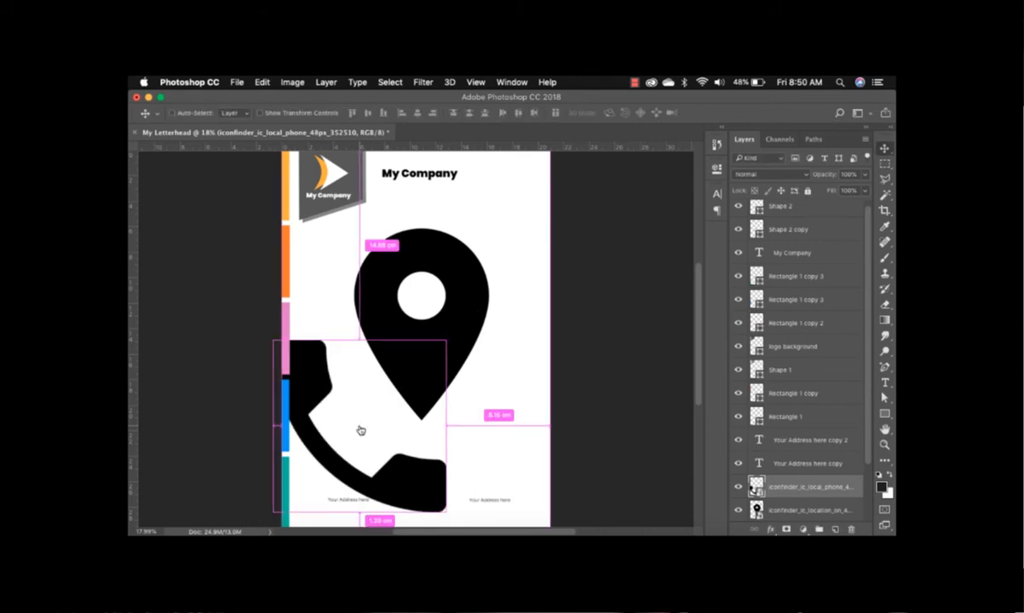
pyautogui.press('super+Tab')
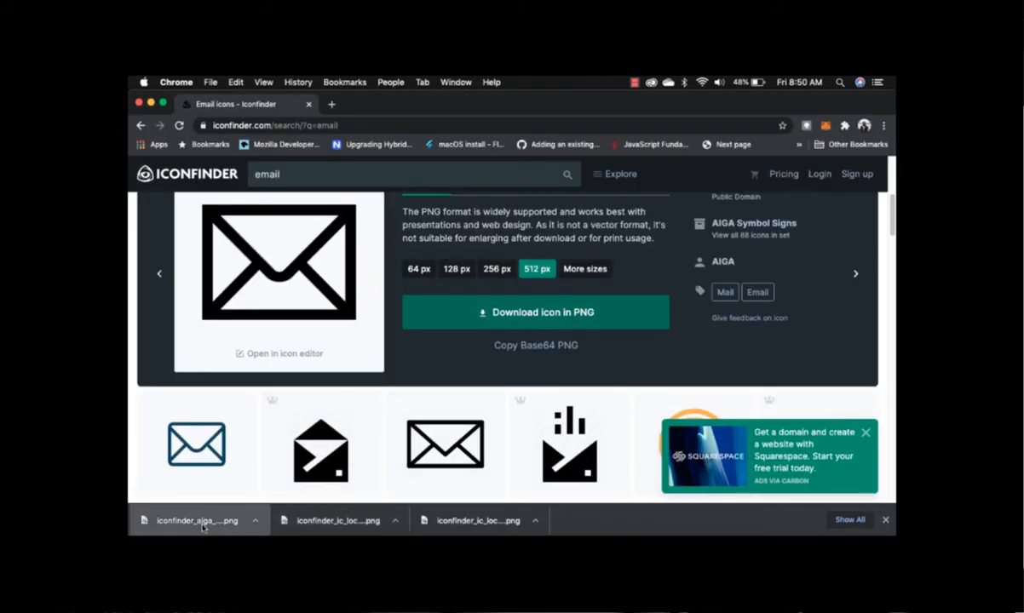
pyautogui.moveTo(202, 530); pyautogui.dragTo(512, 400)
pyautogui.press('super+Tab')
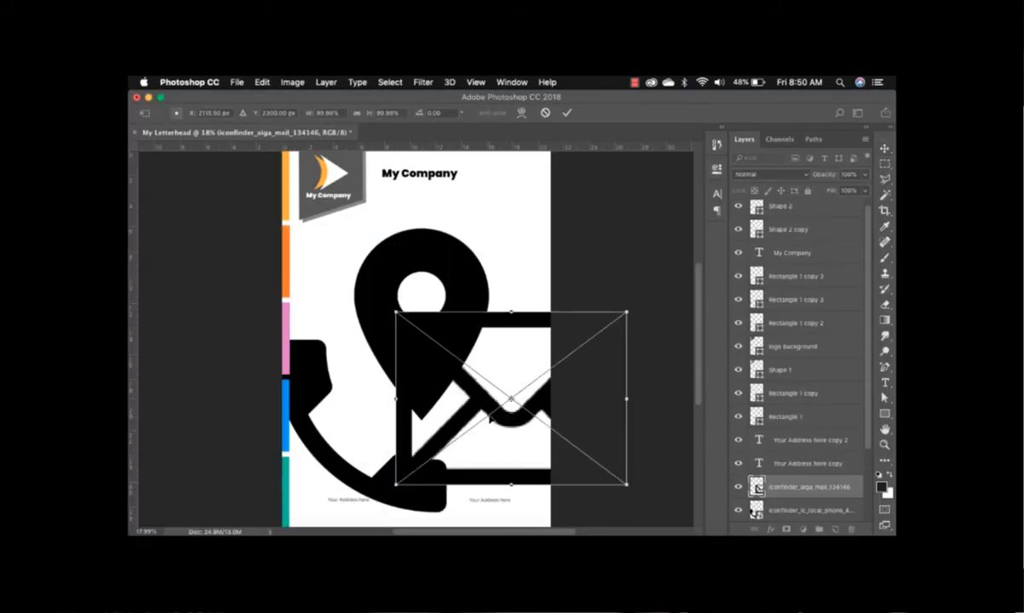
# Commit the envelope icon and select the mail, phone and location layers together.
pyautogui.press('Return')
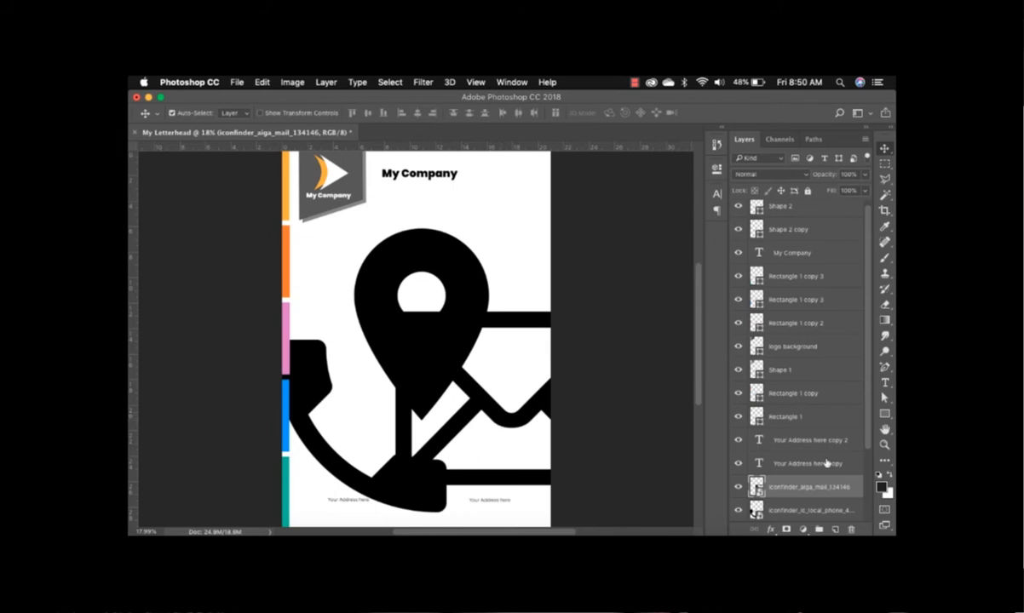
pyautogui.scroll(1, 869, 367)
pyautogui.moveTo(869, 366); pyautogui.dragTo(868, 399)
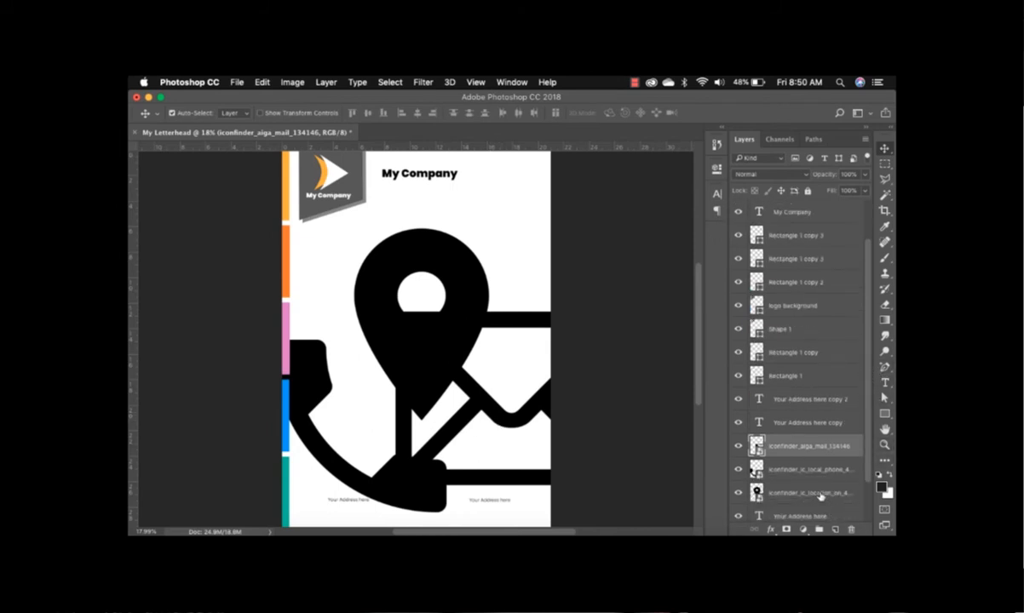
pyautogui.keyDown('shift'); pyautogui.click(816, 494); pyautogui.keyUp('shift')
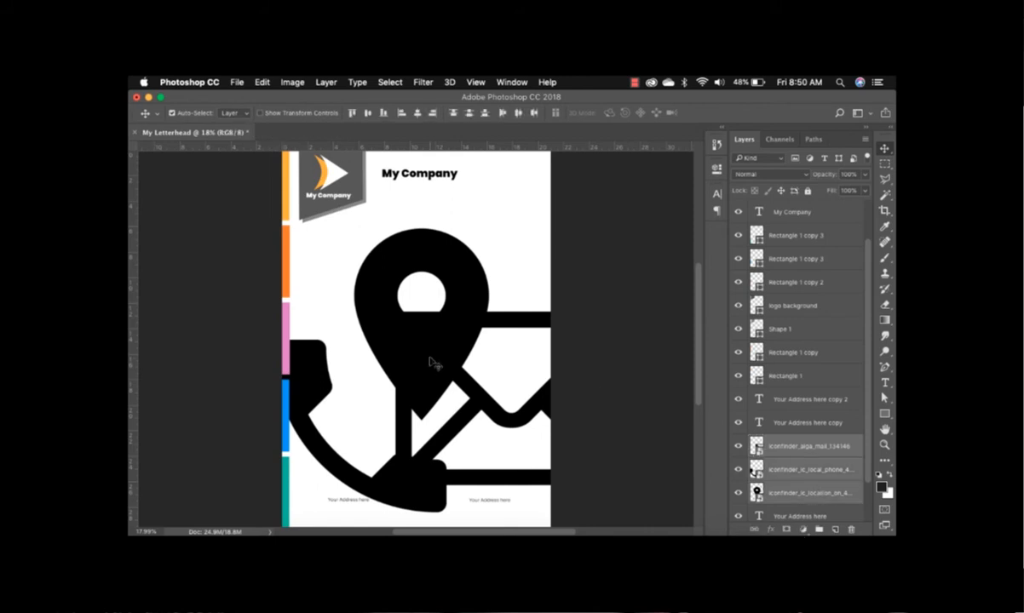
# Scale the three contact icons down to footer-icon size and move them into the footer.
pyautogui.press('super+t')
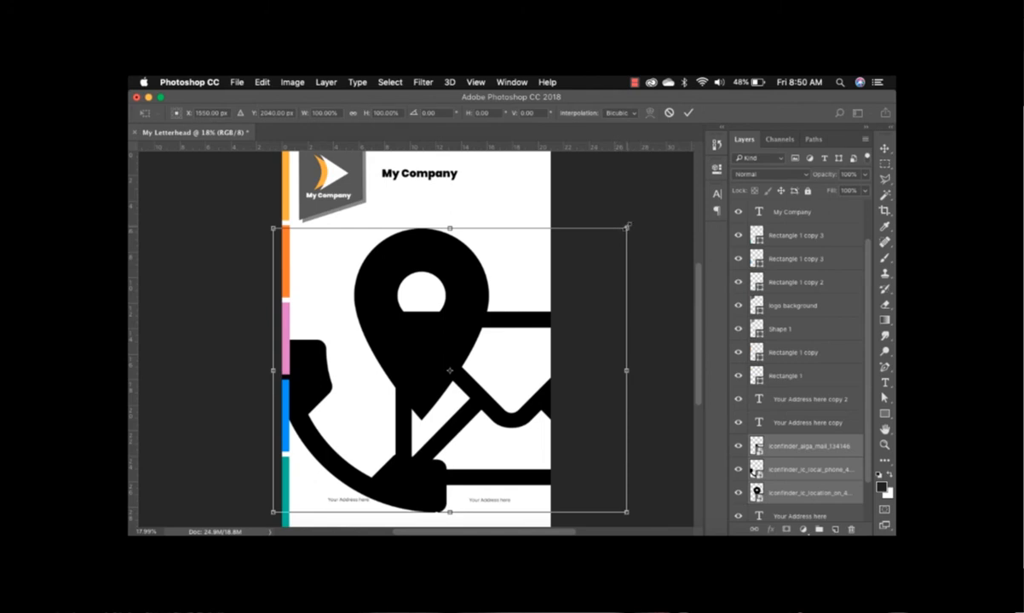
pyautogui.moveTo(628, 226); pyautogui.dragTo(392, 441)
pyautogui.moveTo(322, 456); pyautogui.dragTo(342, 461)
pyautogui.press('super+plus')
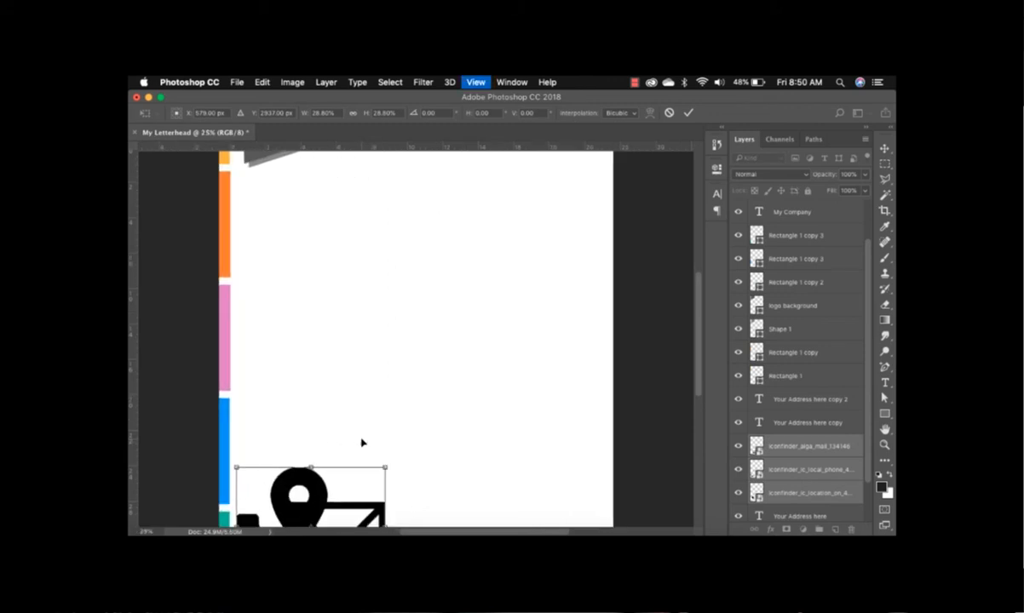
pyautogui.press('super+plus')
pyautogui.scroll(-10, 361, 439)
pyautogui.hscroll(-3, 362, 439)
pyautogui.scroll(3, 362, 440)
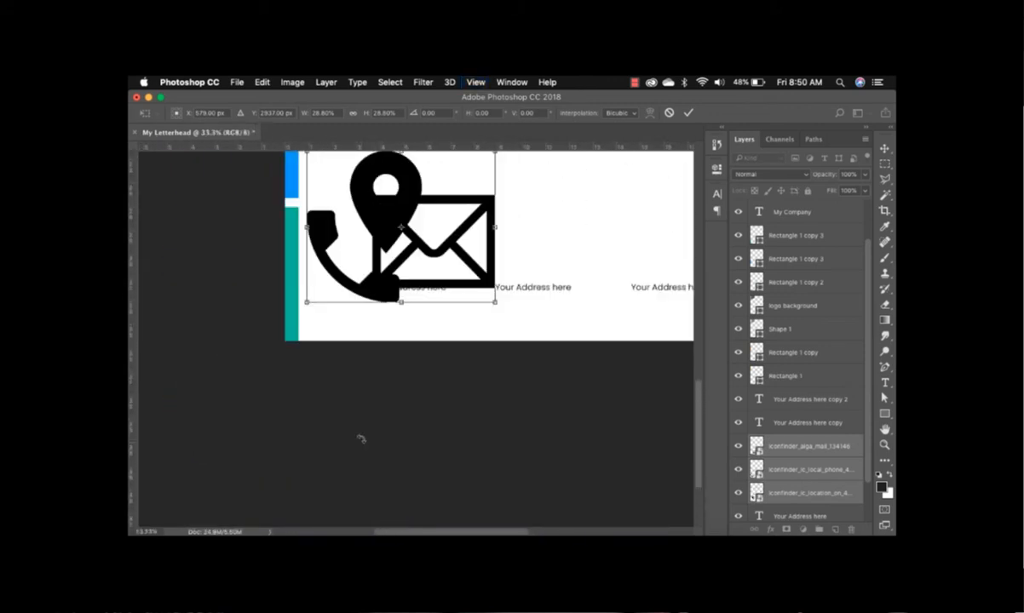
pyautogui.moveTo(469, 248); pyautogui.dragTo(484, 294)
pyautogui.moveTo(511, 349); pyautogui.dragTo(423, 277)
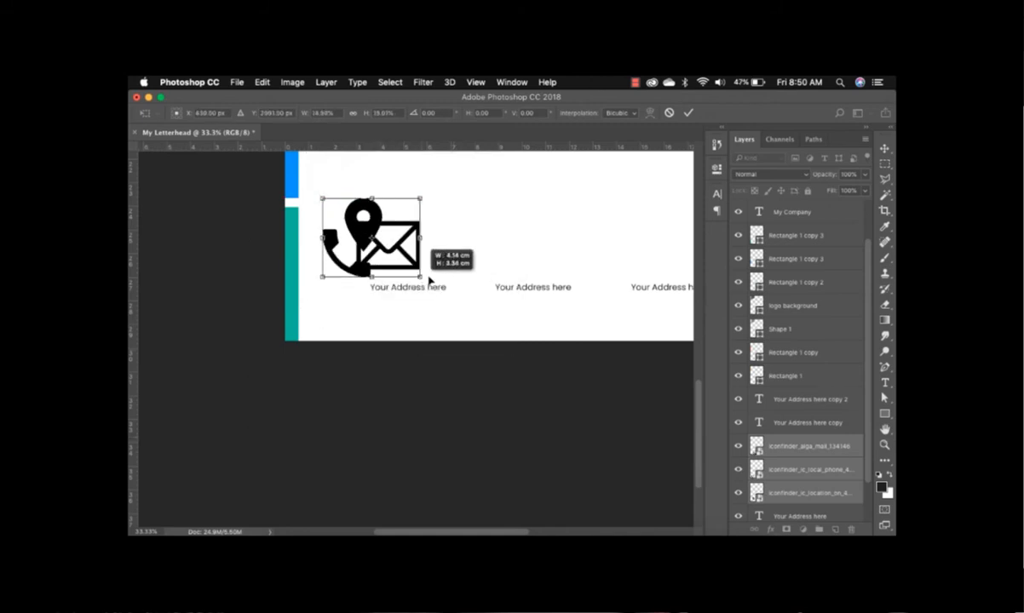
pyautogui.moveTo(393, 240); pyautogui.dragTo(379, 279)
pyautogui.moveTo(404, 235); pyautogui.dragTo(327, 287)
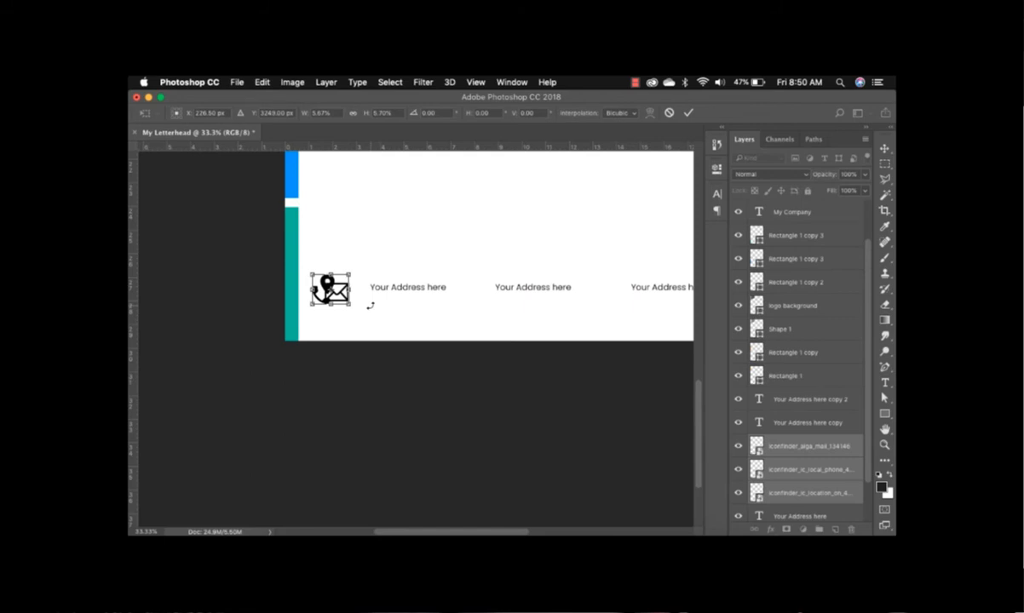
pyautogui.press('Return')
# Move the phone icon above the middle address line.
pyautogui.click(333, 307)
pyautogui.moveTo(333, 311); pyautogui.dragTo(482, 273)
pyautogui.moveTo(338, 290); pyautogui.dragTo(465, 323)
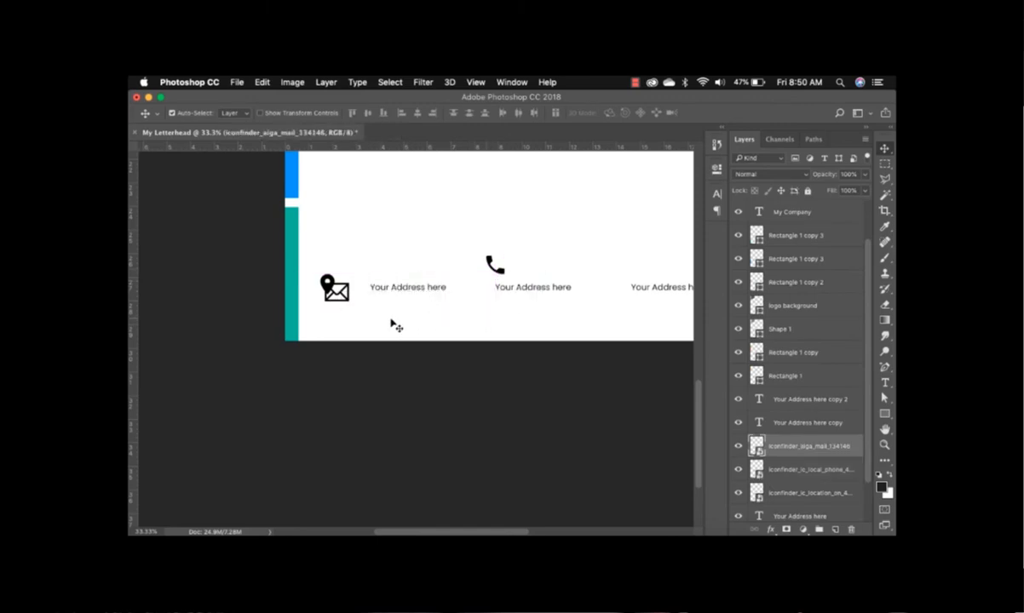
# Pull the envelope away, set the first address beside the pin, and align the phone icon with the second row.
pyautogui.click(395, 325)
pyautogui.moveTo(354, 309); pyautogui.dragTo(515, 332)
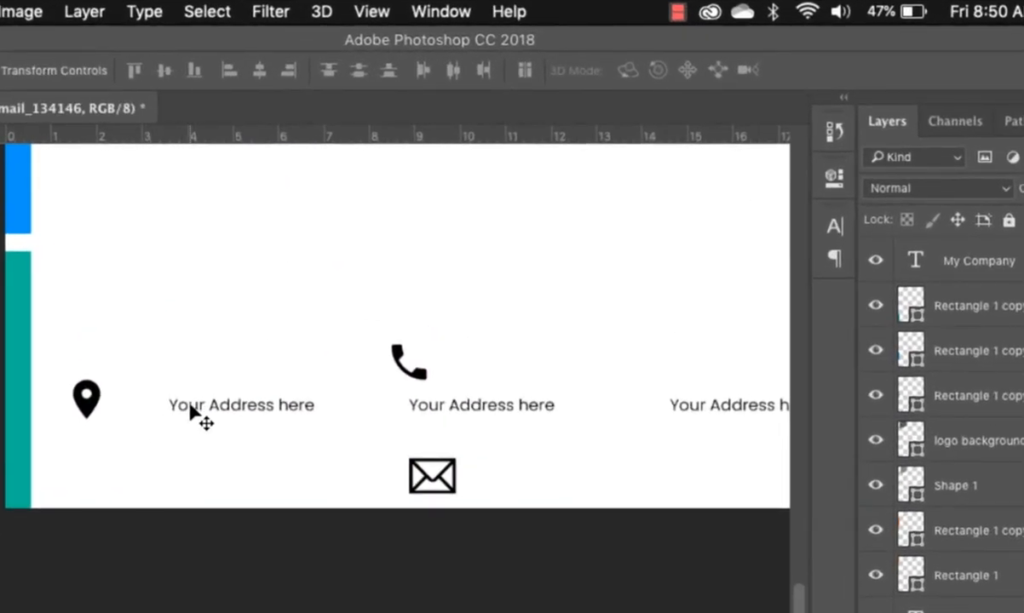
pyautogui.moveTo(191, 407); pyautogui.dragTo(130, 410)
pyautogui.moveTo(421, 381); pyautogui.dragTo(391, 418)
pyautogui.click(469, 413)
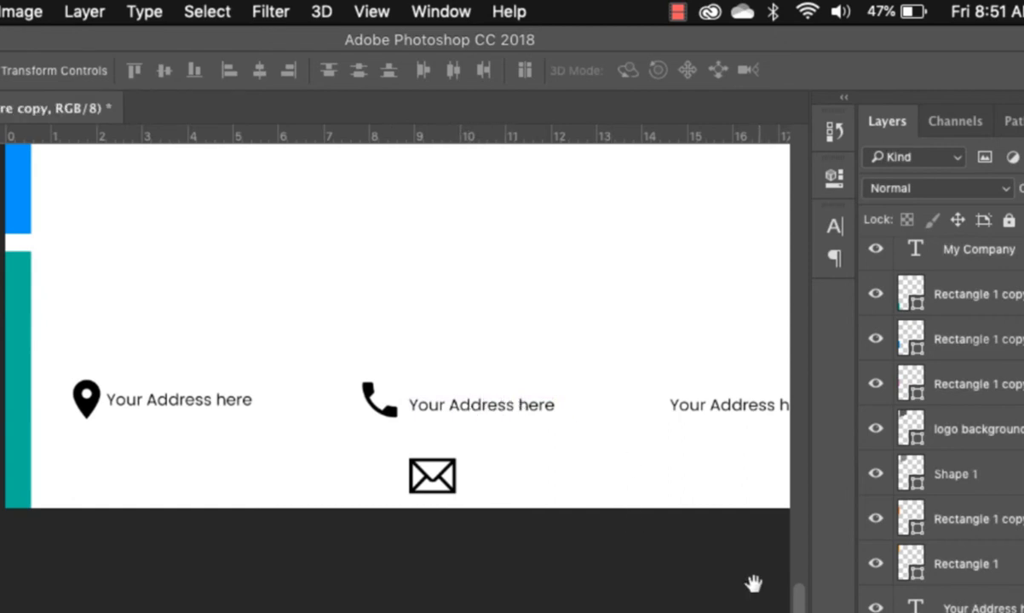
pyautogui.moveTo(754, 581); pyautogui.dragTo(450, 612)
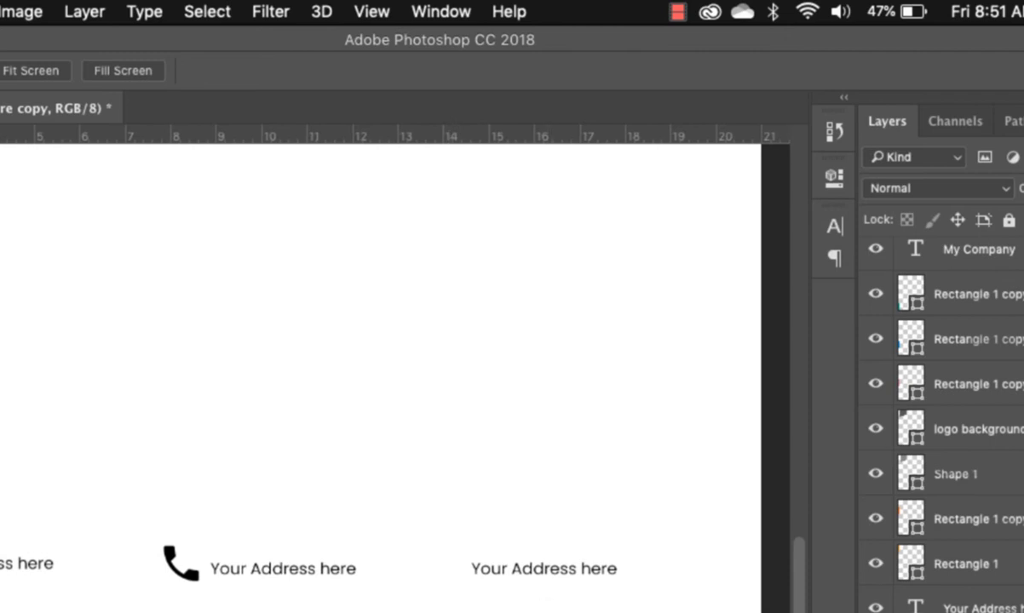
# Replace the second 'Your Address here' line with the company phone number.
pyautogui.press('t')
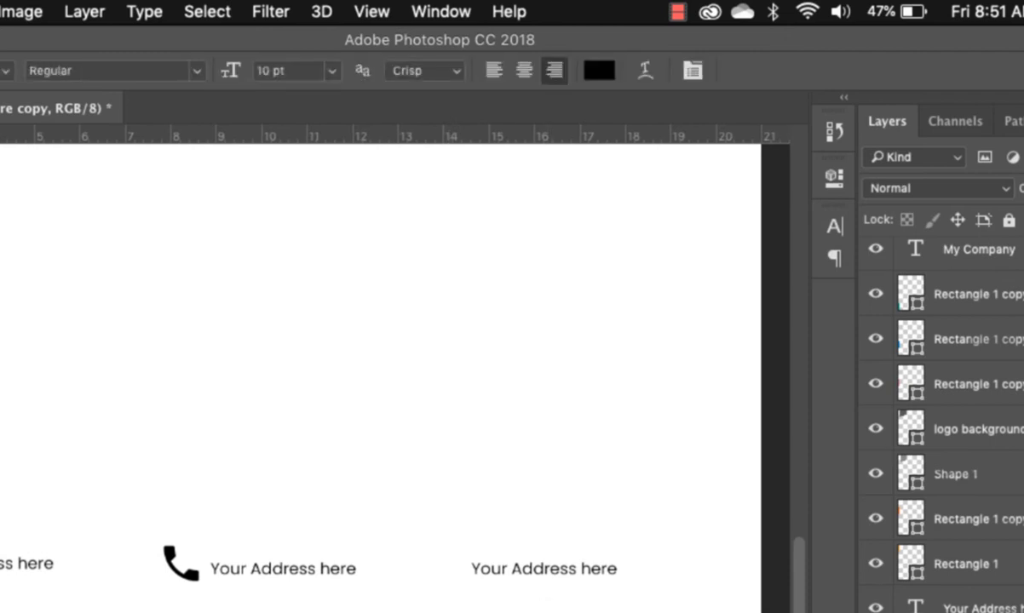
pyautogui.click(286, 571)
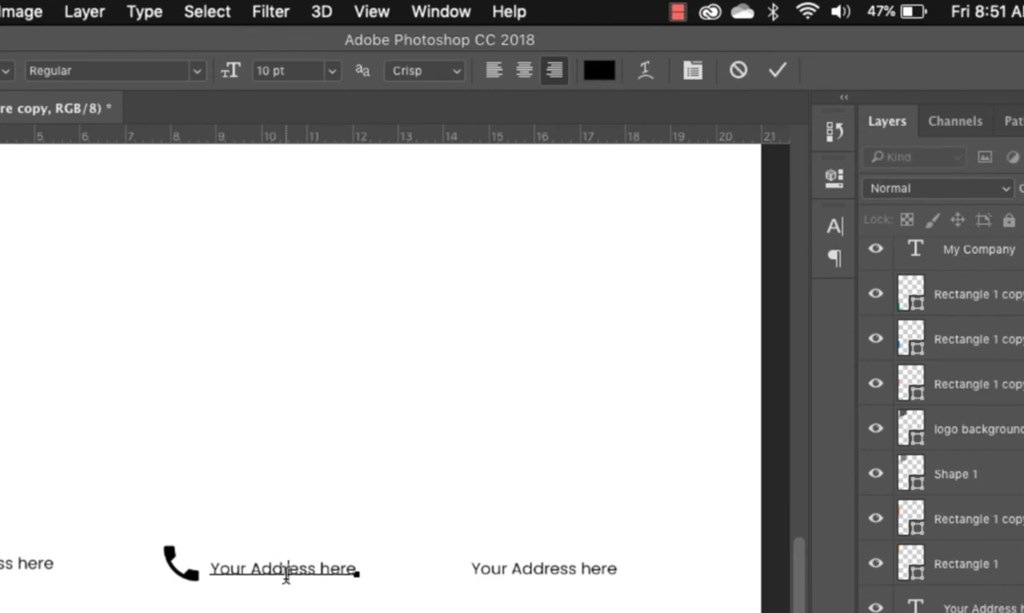
pyautogui.click(285, 569)
pyautogui.press('super+a')
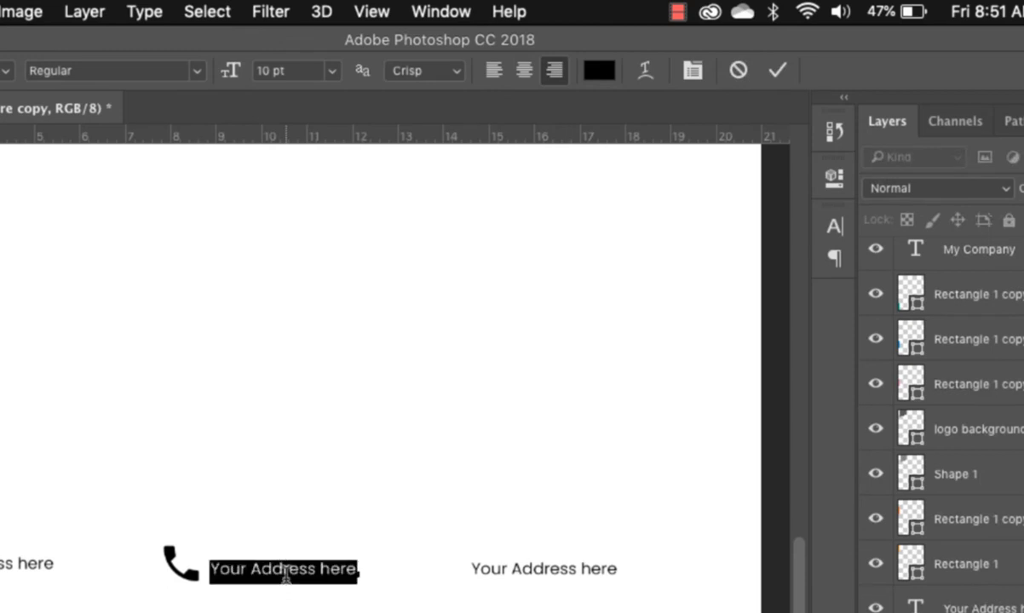
pyautogui.press('BackSpace')
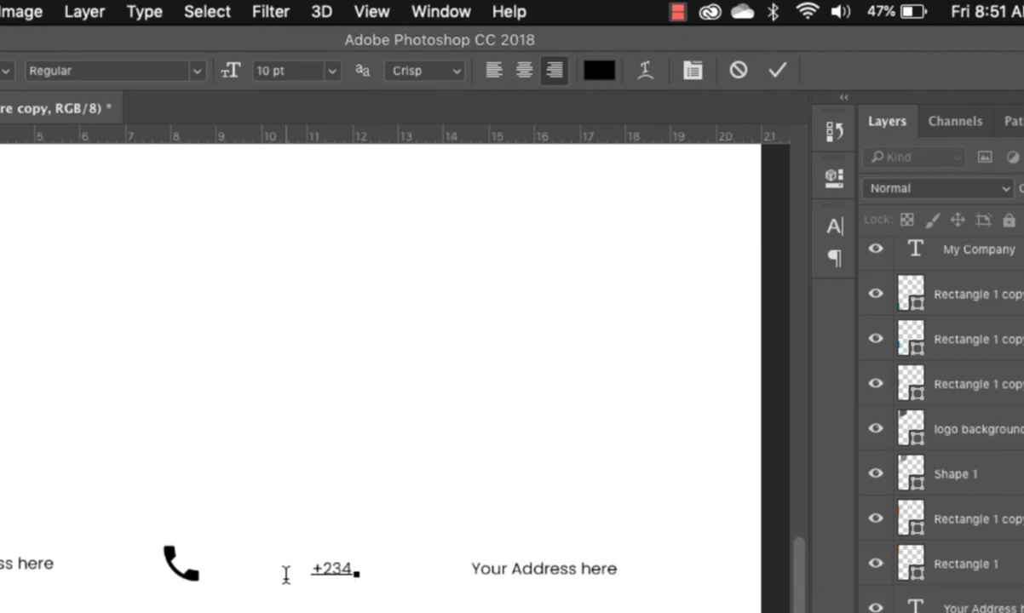
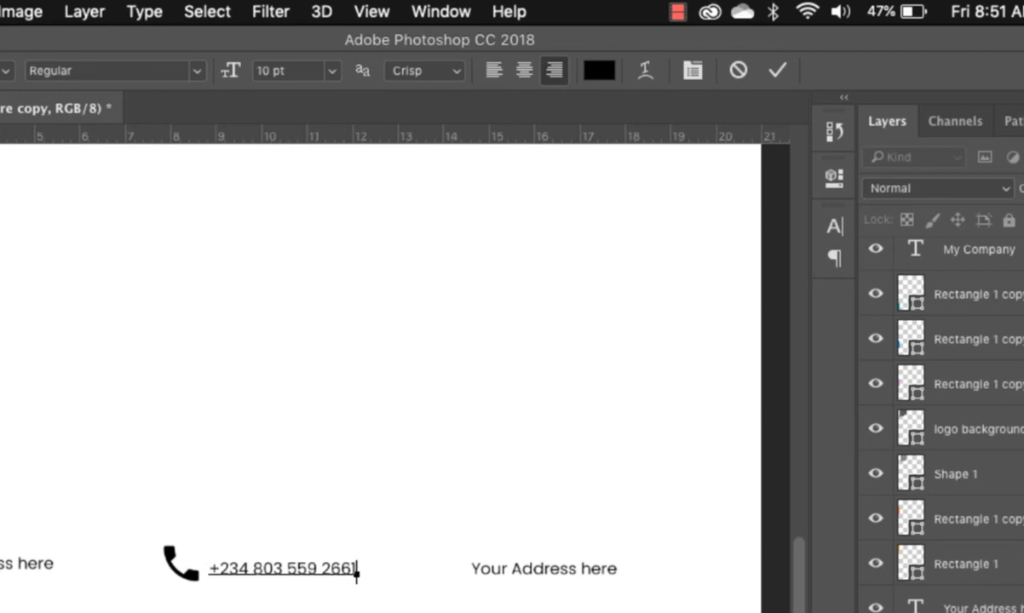
pyautogui.click(0, 128)
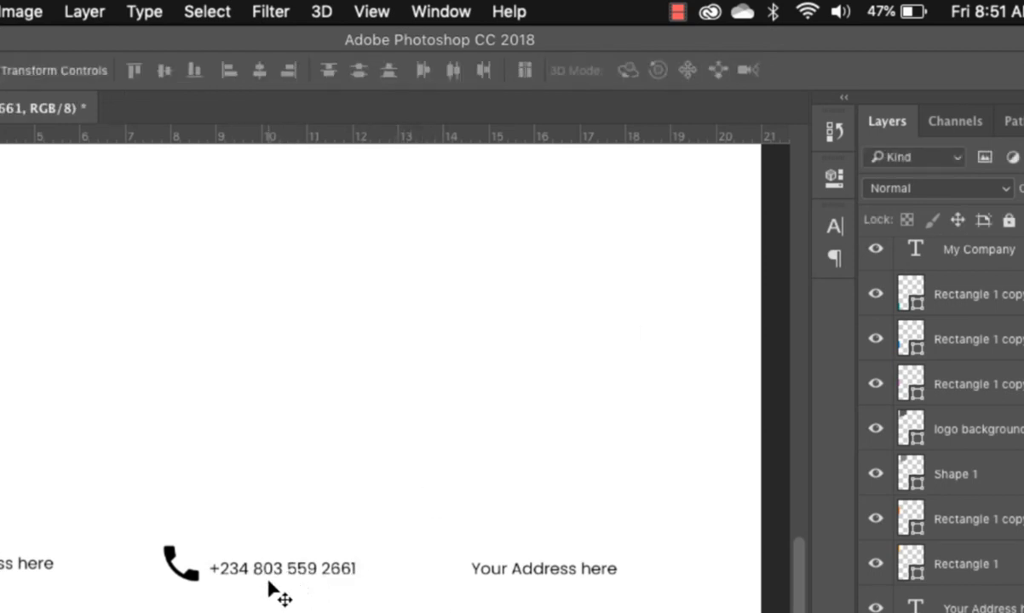
# Bring the envelope icon into the footer row and shift the third address text right.
pyautogui.moveTo(241, 610); pyautogui.dragTo(442, 582)
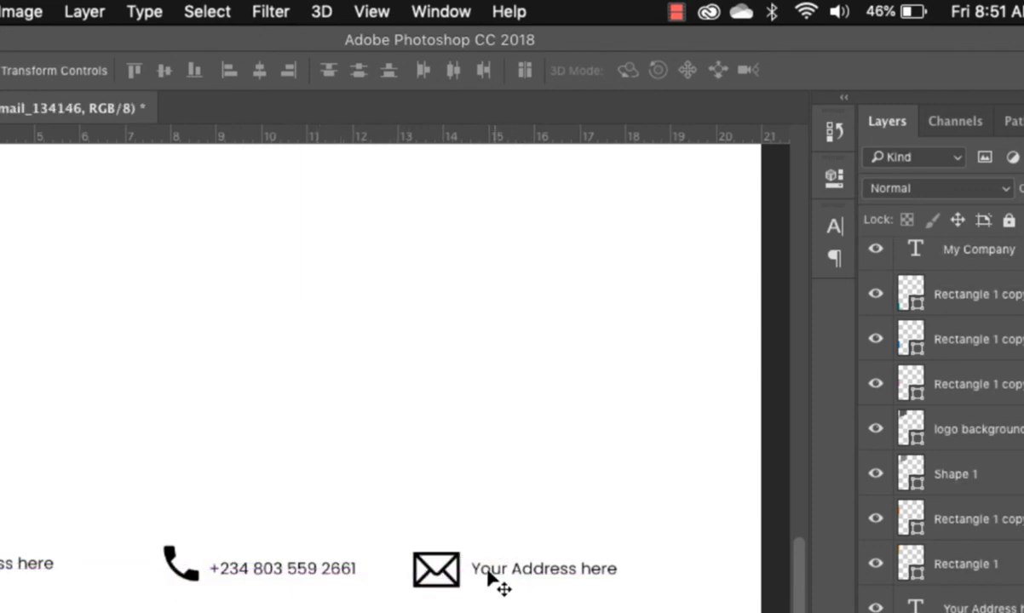
pyautogui.moveTo(521, 582); pyautogui.dragTo(610, 583)
pyautogui.moveTo(439, 580); pyautogui.dragTo(479, 573)
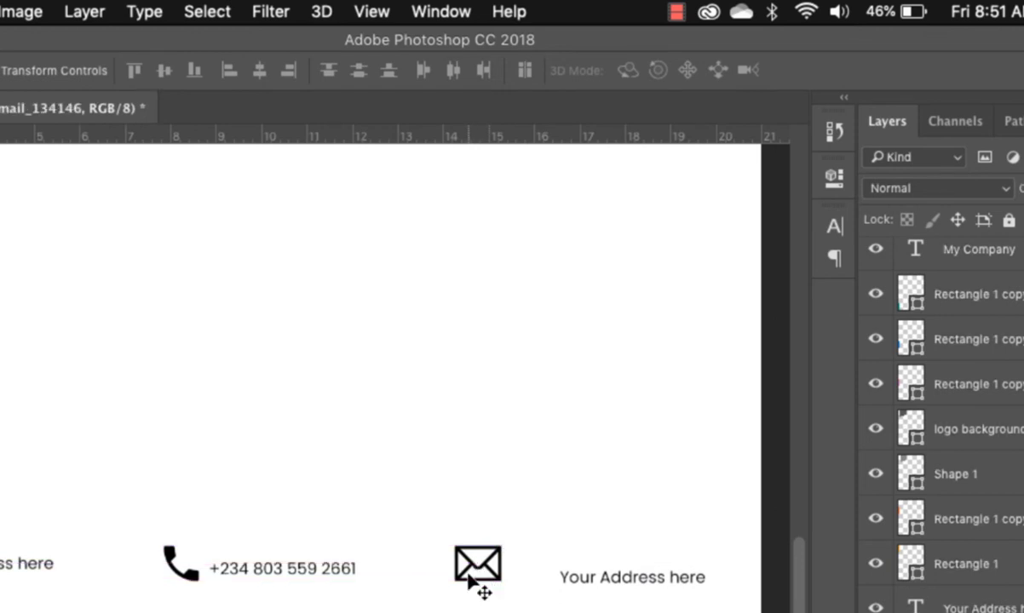
# Shrink the phone and envelope icons to 88% and set the envelope before the third text.
pyautogui.keyDown('shift'); pyautogui.click(187, 574); pyautogui.keyUp('shift')
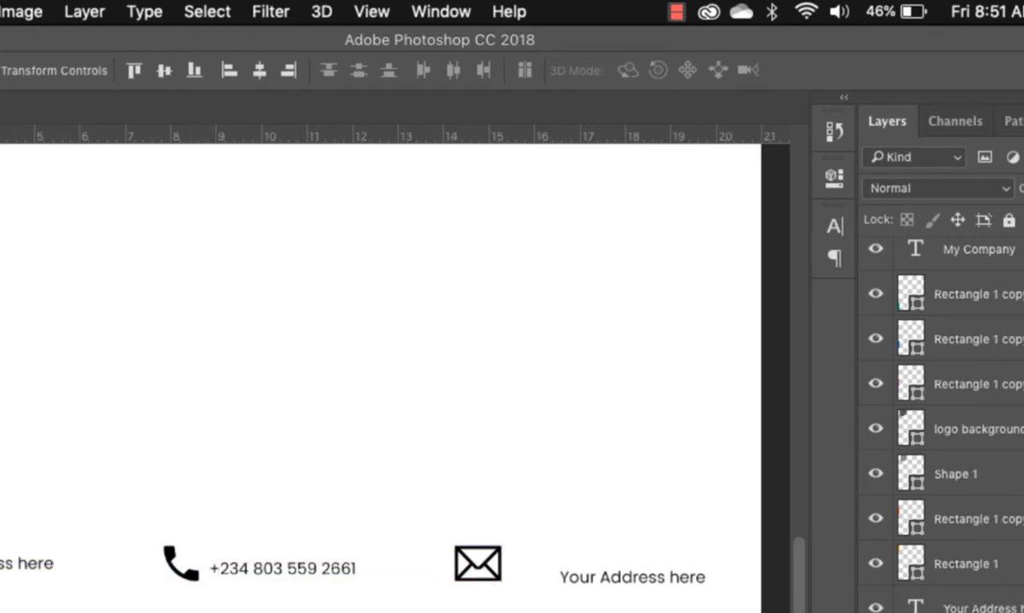
pyautogui.keyDown('shift'); pyautogui.click(2, 563); pyautogui.keyUp('shift')
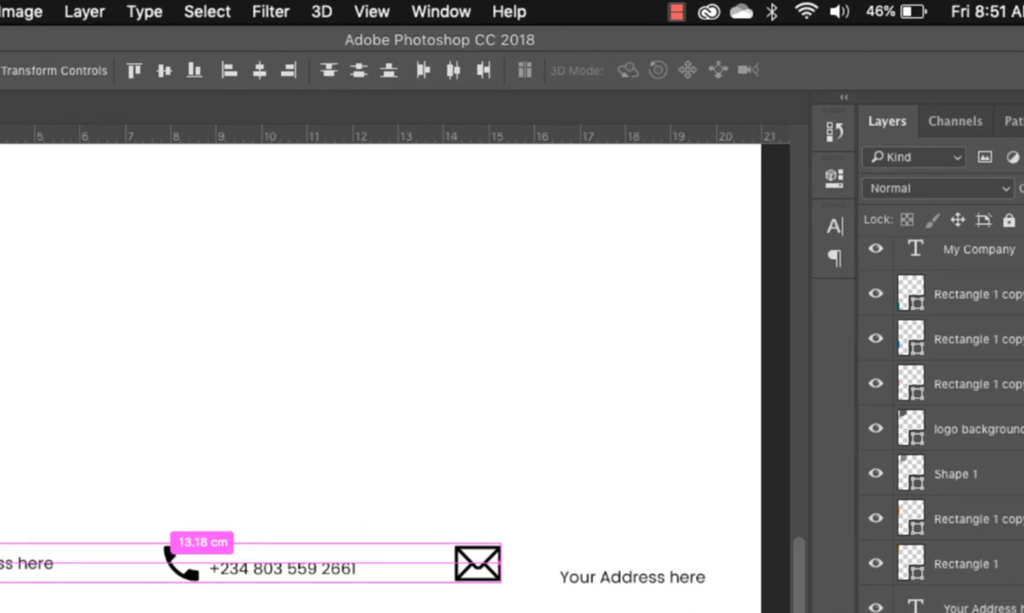
pyautogui.press('super+t')
pyautogui.moveTo(502, 544); pyautogui.dragTo(393, 546)
pyautogui.press('Return')
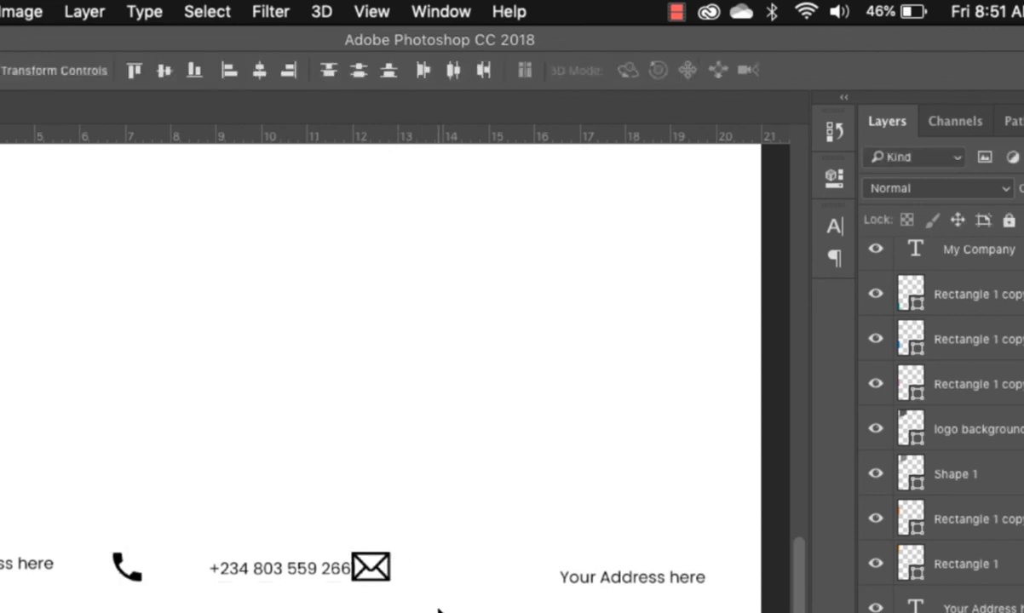
pyautogui.moveTo(384, 580); pyautogui.dragTo(566, 577)
# Replace the third footer line with the company e-mail address and set the envelope icon beside it.
pyautogui.press('t')
pyautogui.click(558, 570)
pyautogui.doubleClick(562, 568)
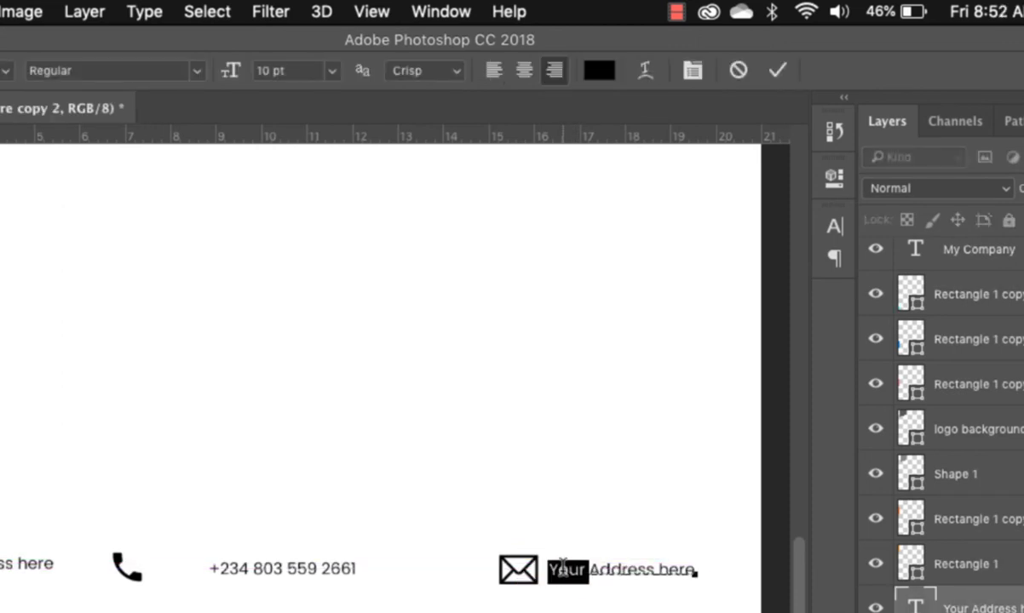
pyautogui.tripleClick(563, 569)
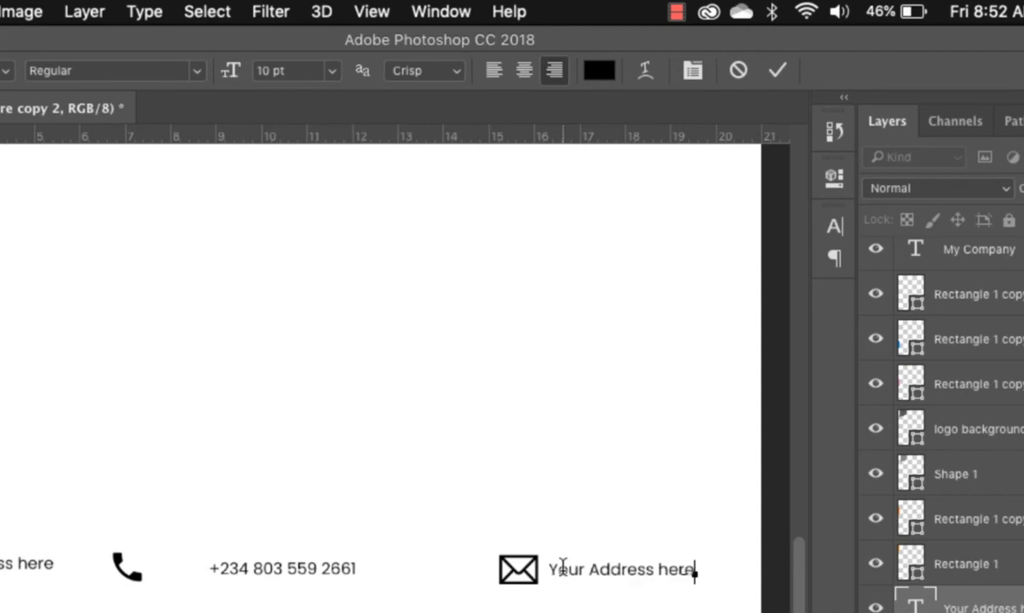
pyautogui.write('info@')
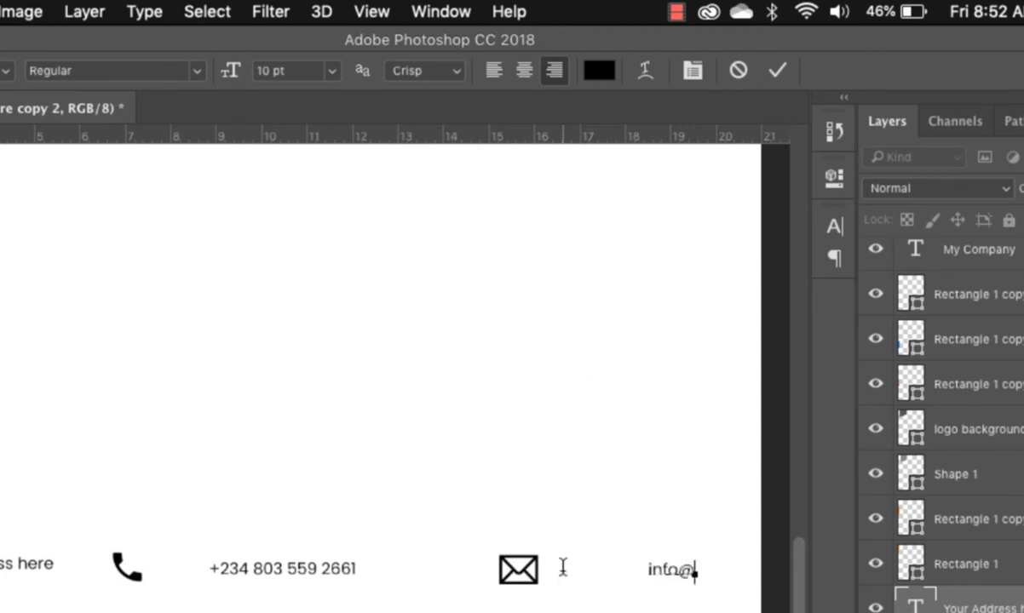
pyautogui.press('BackSpace')
pyautogui.press('BackSpace')
pyautogui.press('BackSpace')
pyautogui.press('BackSpace')
pyautogui.press('BackSpace')
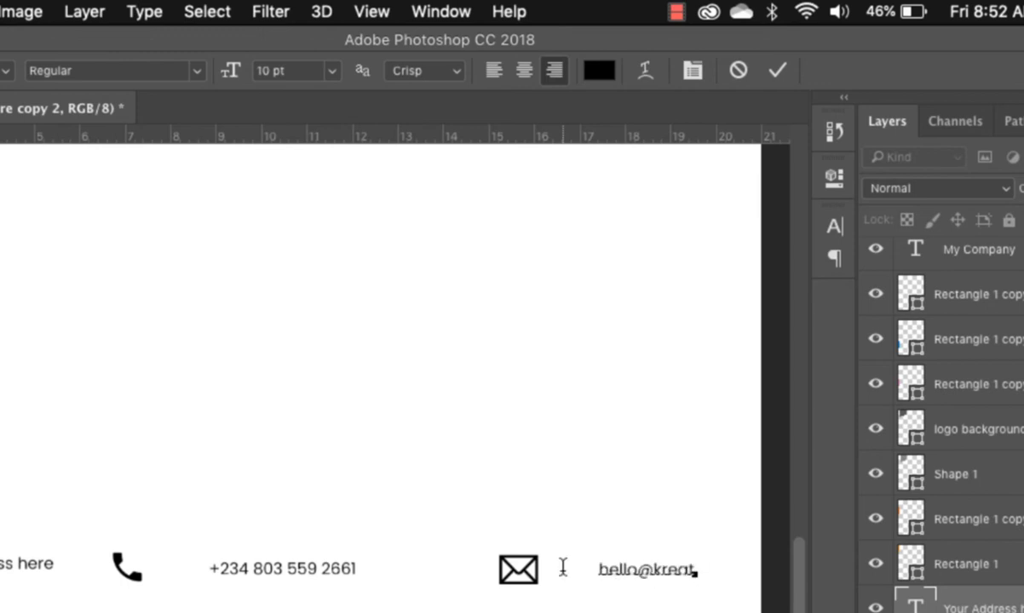
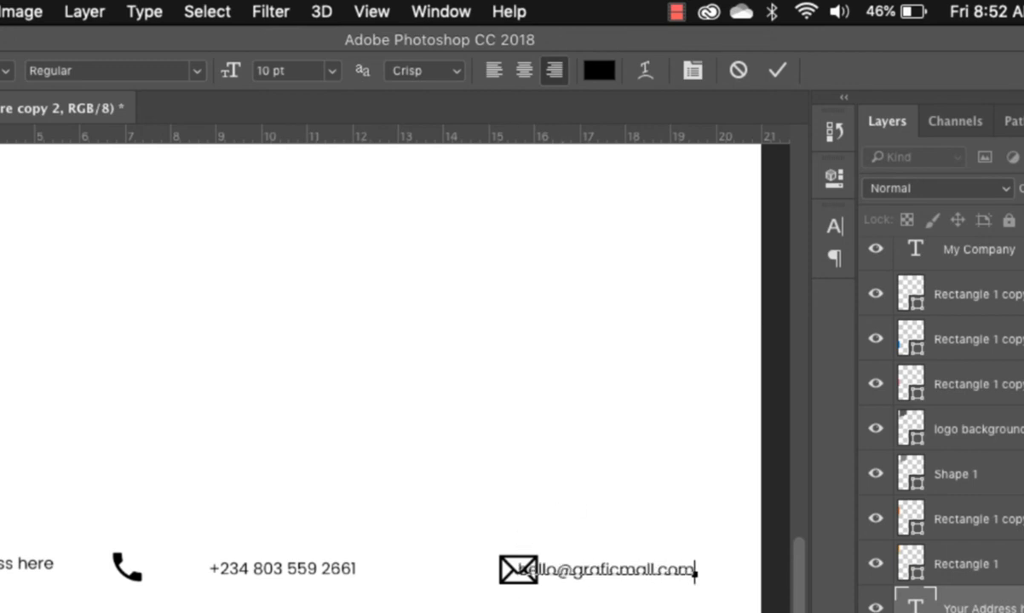
pyautogui.press('super+Return')
pyautogui.press('v')
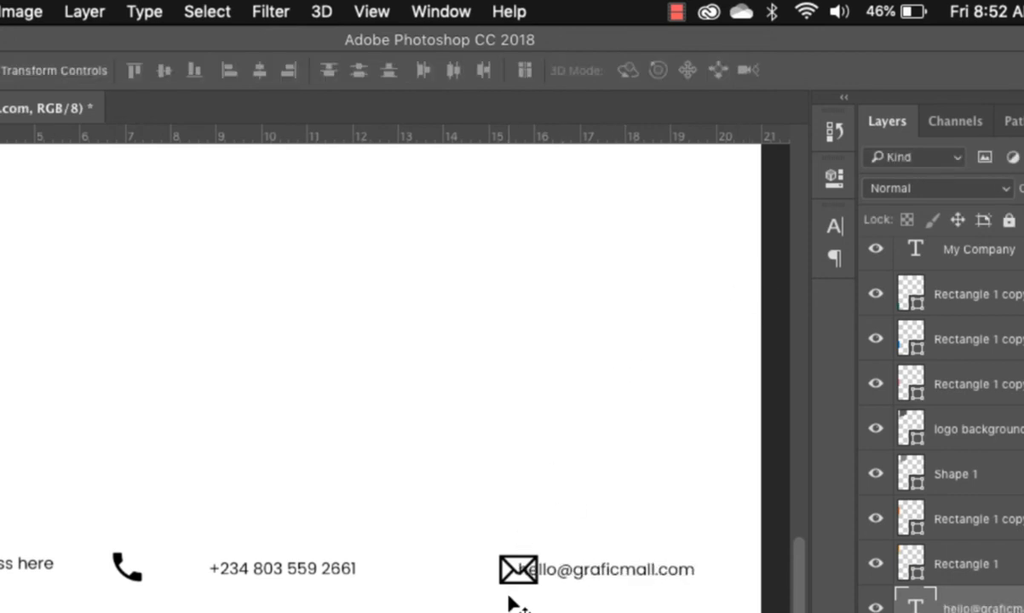
pyautogui.moveTo(505, 578); pyautogui.dragTo(471, 582)
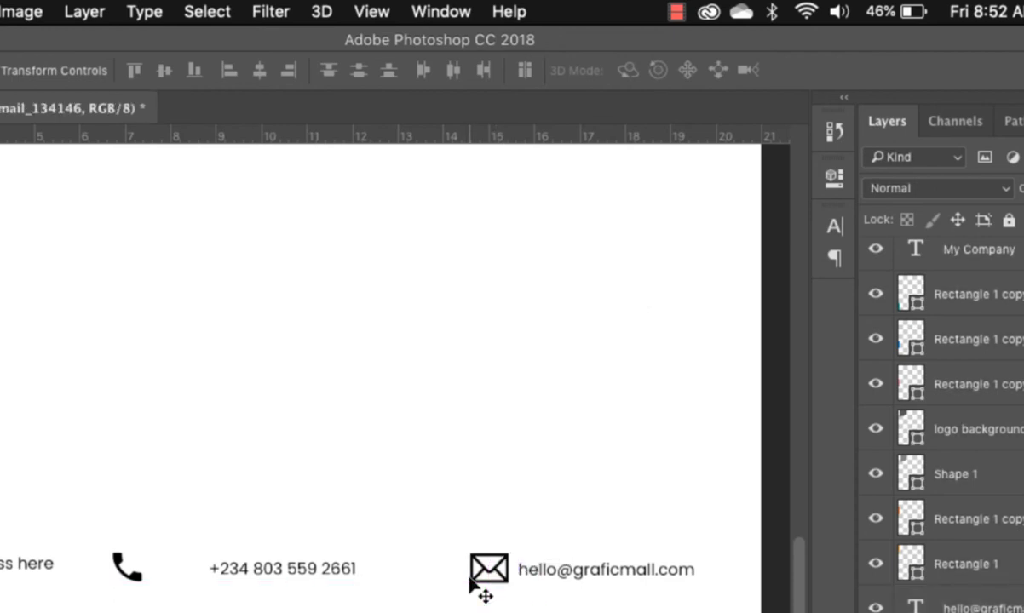
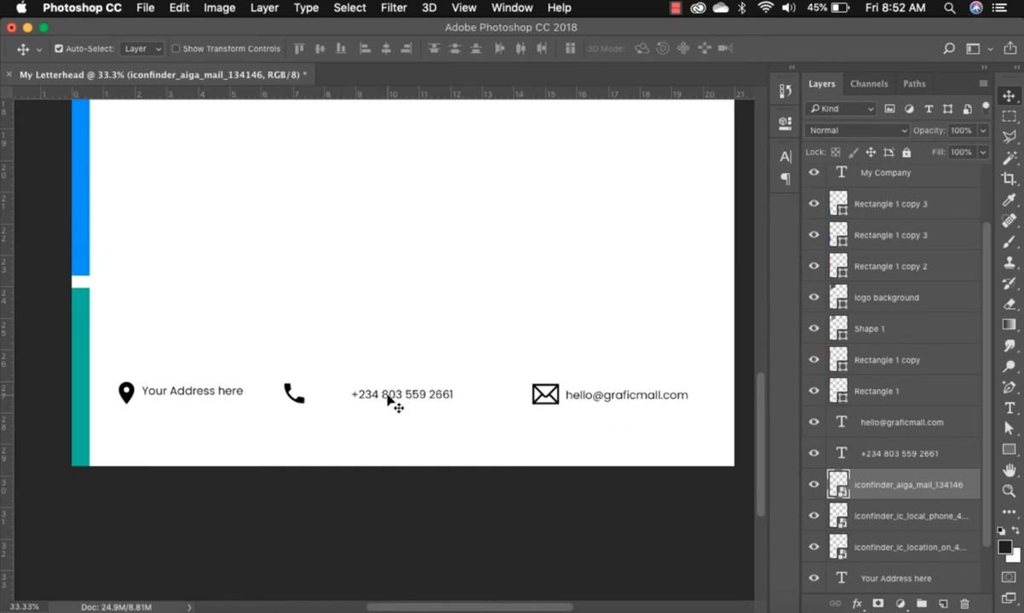
# Slide the phone number left beside the phone icon, toggling the rulers off and back on.
pyautogui.moveTo(390, 401); pyautogui.dragTo(349, 398)
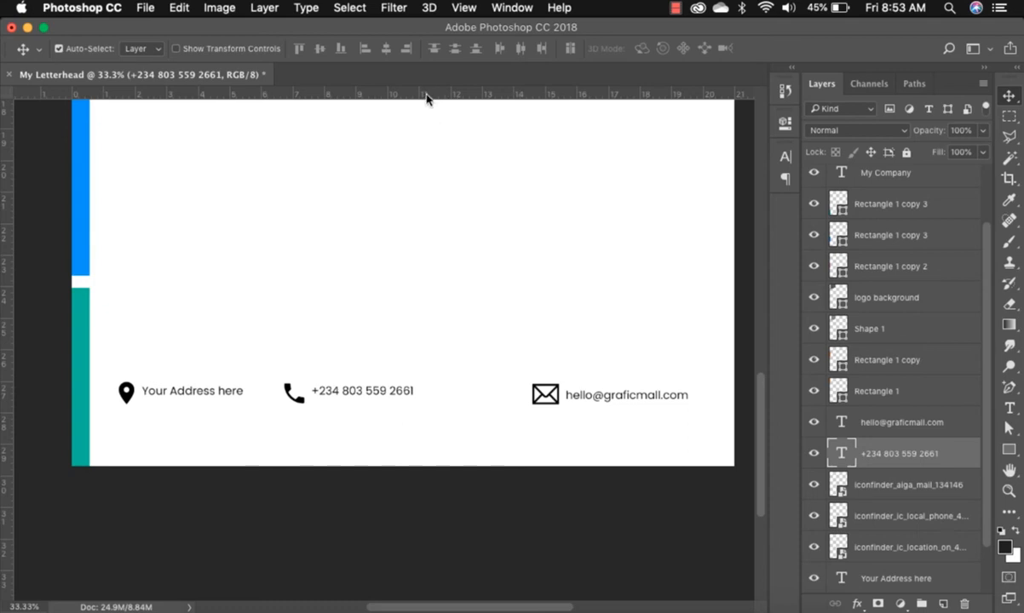
pyautogui.press('super+r')
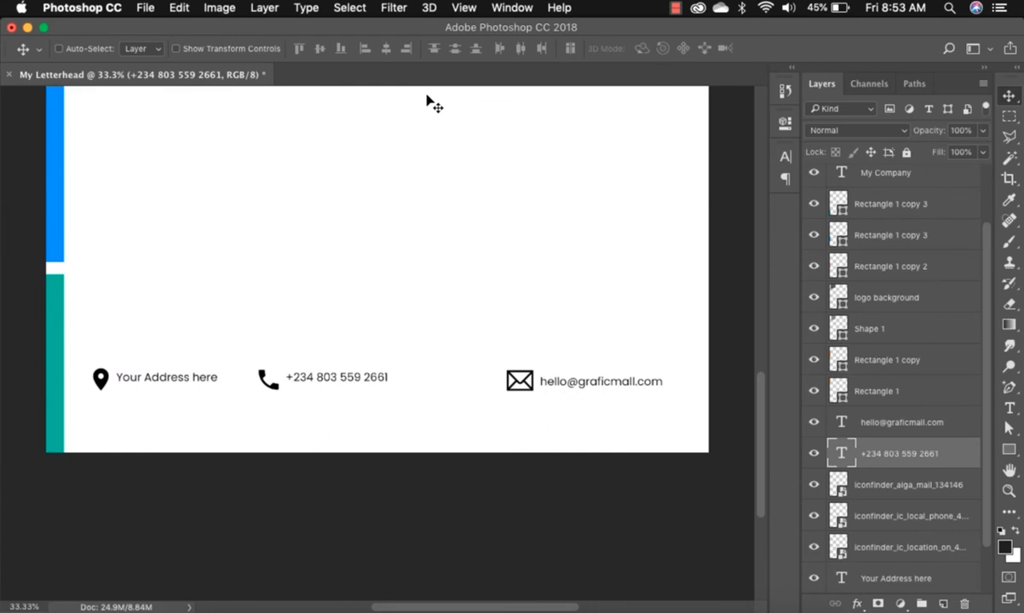
pyautogui.press('super+r')
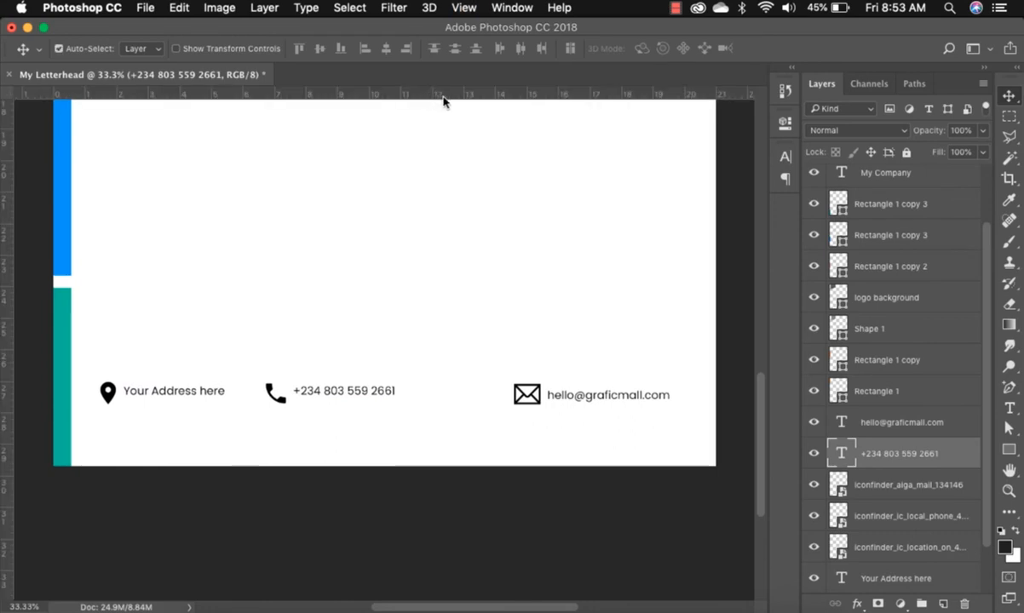
# Pull a horizontal guide to 29.19 cm and drop the footer contact row onto it.
pyautogui.moveTo(442, 95); pyautogui.dragTo(469, 446)
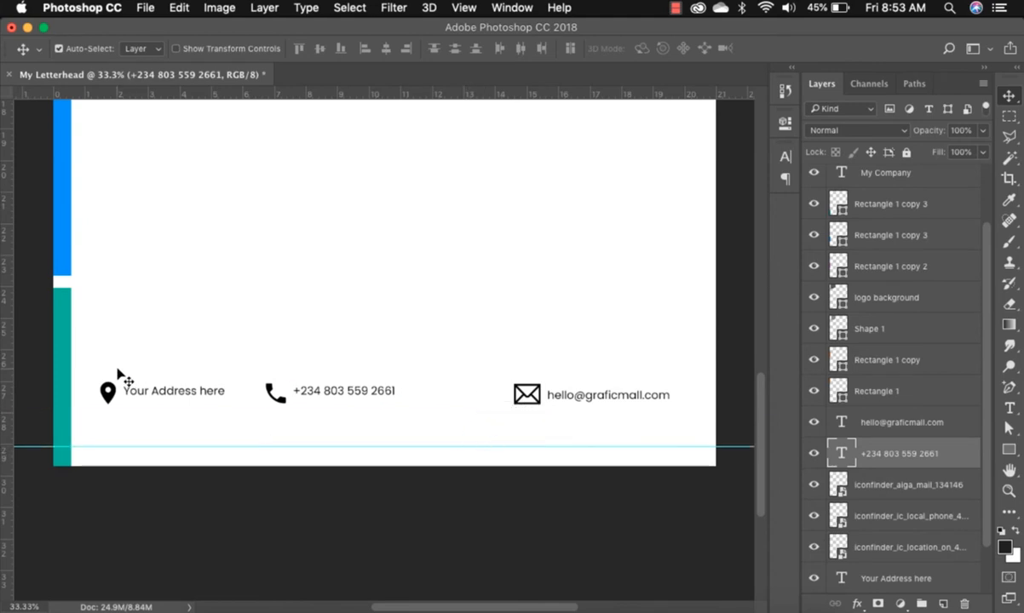
pyautogui.moveTo(98, 363); pyautogui.dragTo(638, 421)
pyautogui.moveTo(572, 400); pyautogui.dragTo(576, 452)
# Align the address, phone and e-mail texts and the phone and location icons to the guide.
pyautogui.click(491, 368)
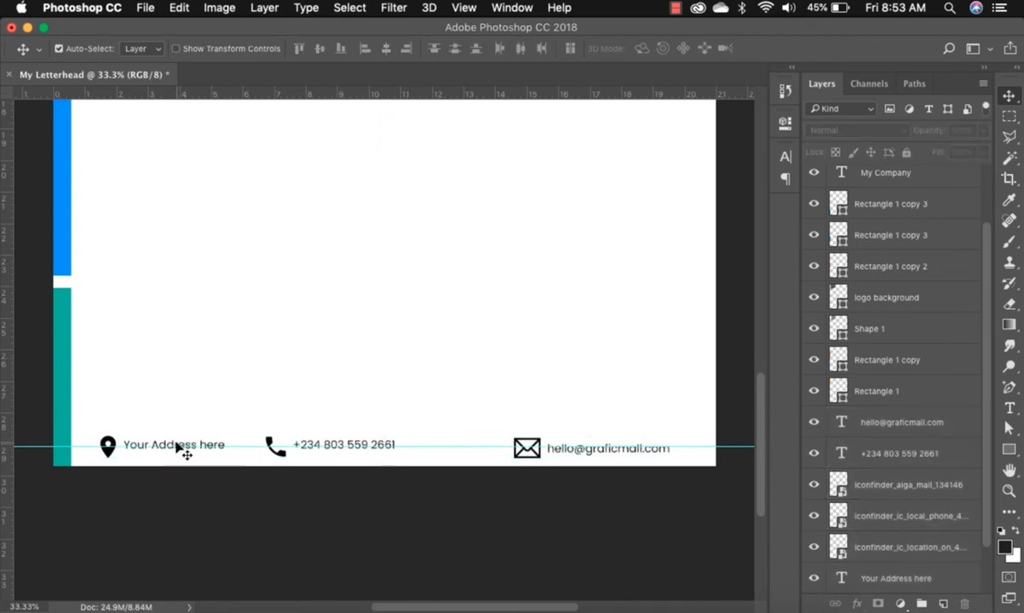
pyautogui.moveTo(179, 450)
pyautogui.mouseDown()
pyautogui.moveTo(180, 432)
pyautogui.moveTo(179, 445)
pyautogui.mouseUp()
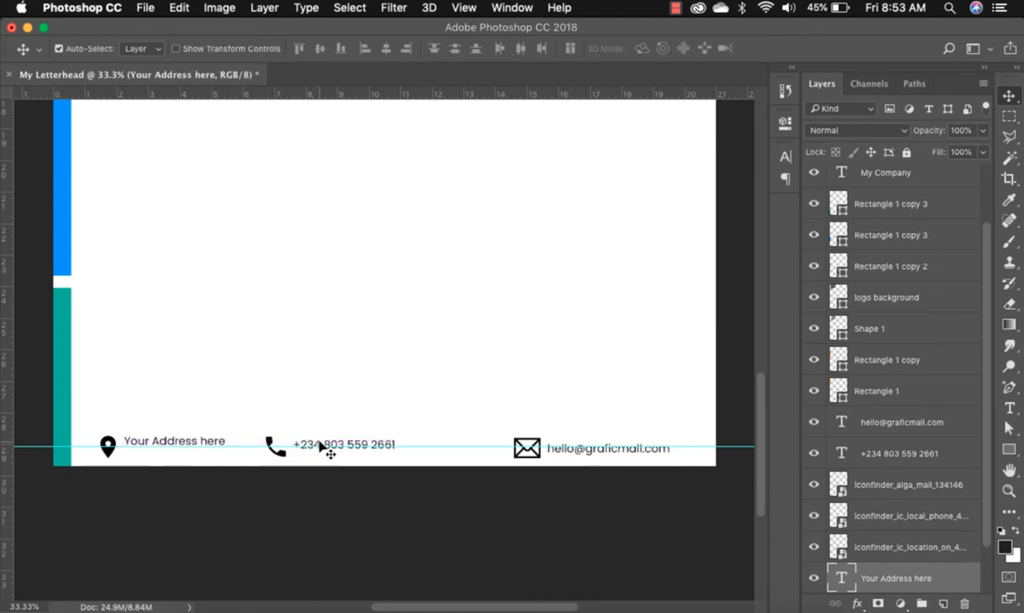
pyautogui.moveTo(322, 447)
pyautogui.mouseDown()
pyautogui.moveTo(313, 437)
pyautogui.moveTo(310, 446)
pyautogui.moveTo(320, 442)
pyautogui.mouseUp()
pyautogui.moveTo(565, 454); pyautogui.dragTo(535, 445)
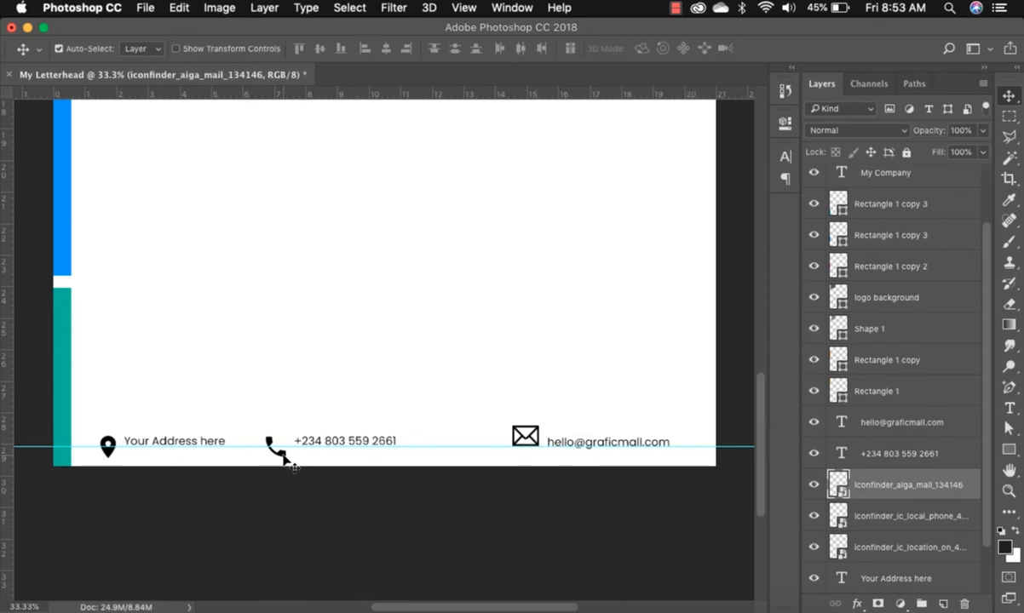
pyautogui.moveTo(284, 457)
pyautogui.mouseDown()
pyautogui.moveTo(270, 434)
pyautogui.moveTo(282, 447)
pyautogui.mouseUp()
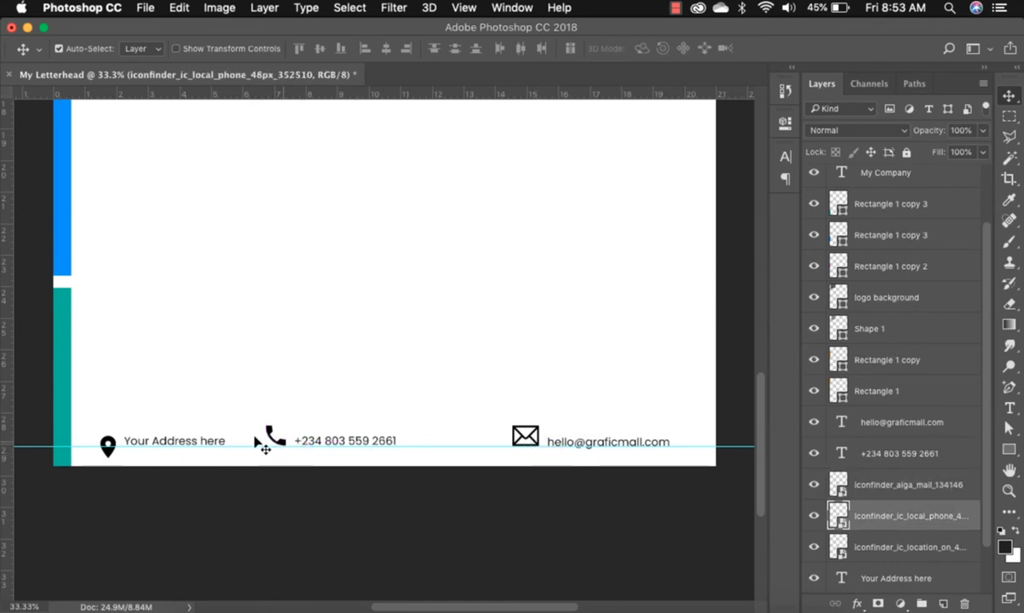
pyautogui.moveTo(108, 454); pyautogui.dragTo(108, 447)
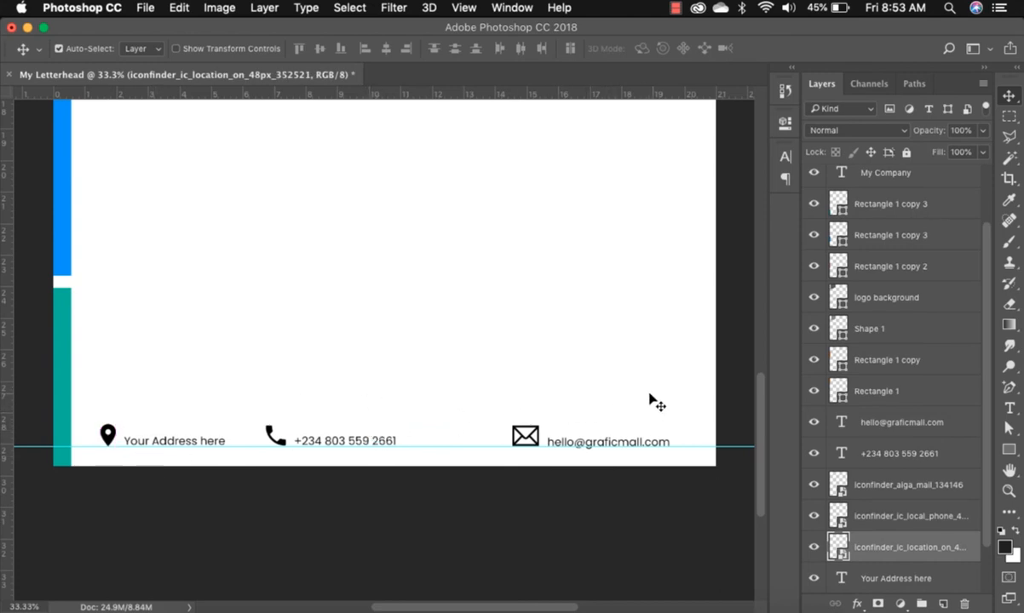
# Nudge the mail, phone and location icons slightly lower, level with their text.
pyautogui.moveTo(639, 402); pyautogui.dragTo(545, 430)
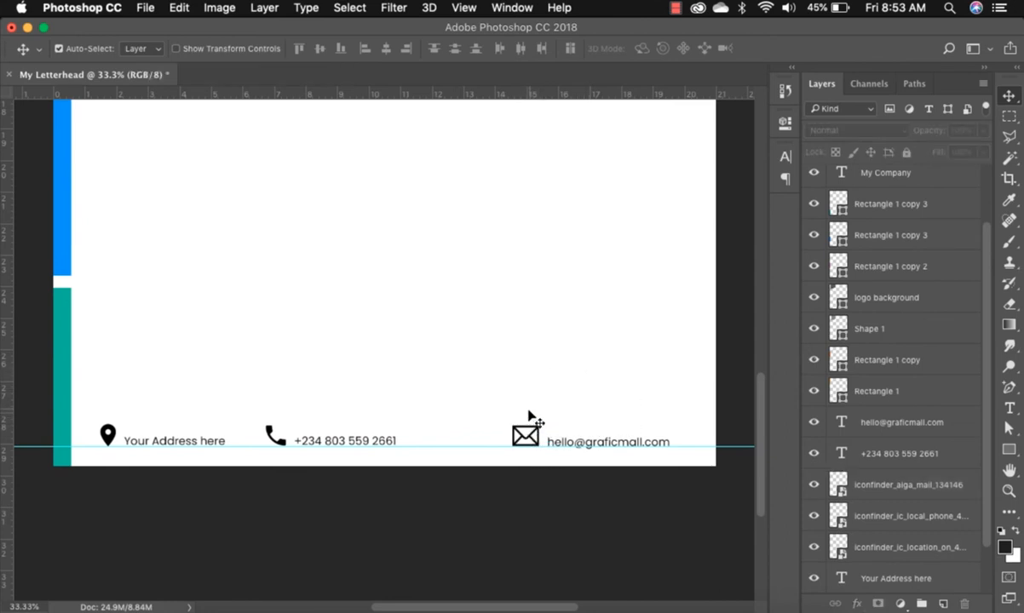
pyautogui.click(534, 443)
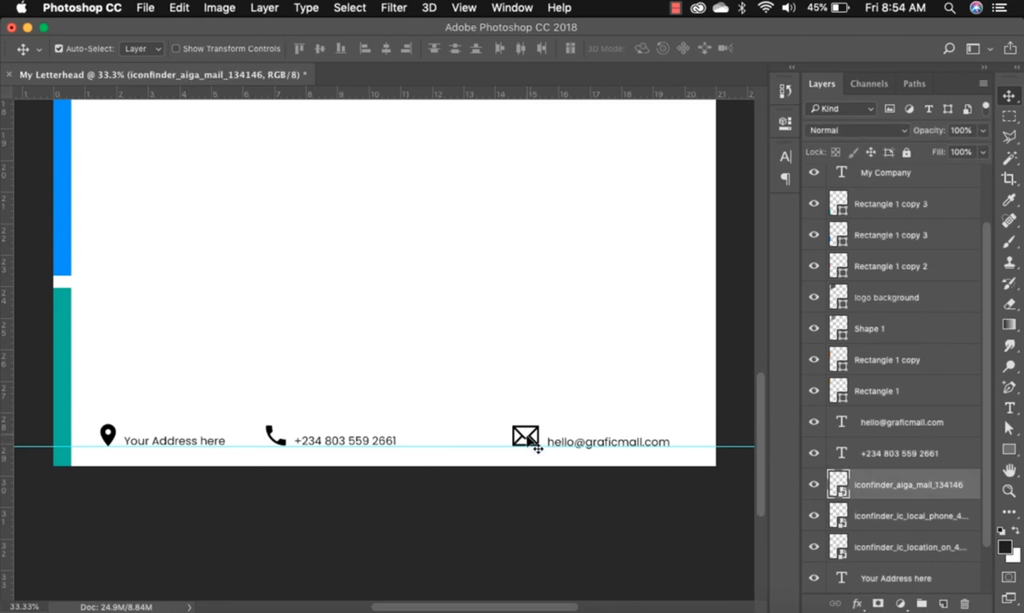
pyautogui.keyDown('shift'); pyautogui.click(923, 550); pyautogui.keyUp('shift')
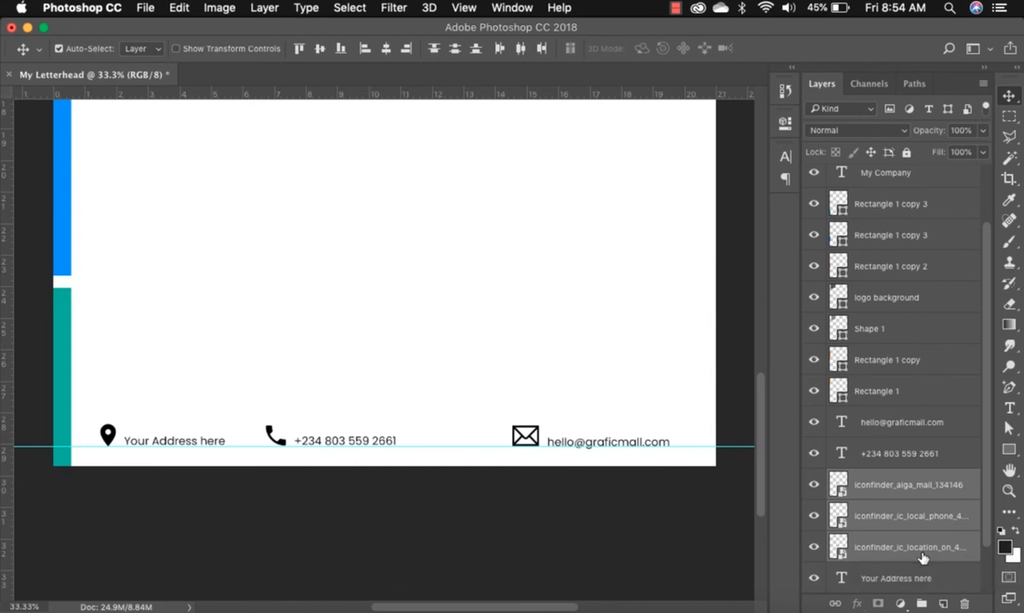
pyautogui.press('Down')
pyautogui.press('Down')
pyautogui.press('Down')
pyautogui.press('Down')
pyautogui.press('Down')
pyautogui.press('Down')
pyautogui.press('Down')
pyautogui.press('Down')
pyautogui.press('Down')
pyautogui.press('Down')
pyautogui.press('Down')
pyautogui.press('Down')
pyautogui.press('Down')
pyautogui.press('Down')
pyautogui.press('Down')
pyautogui.press('Down')
pyautogui.press('Down')
pyautogui.press('Down')
pyautogui.press('Down')
pyautogui.press('Down')
pyautogui.press('Down')
pyautogui.press('Down')
pyautogui.press('Down')
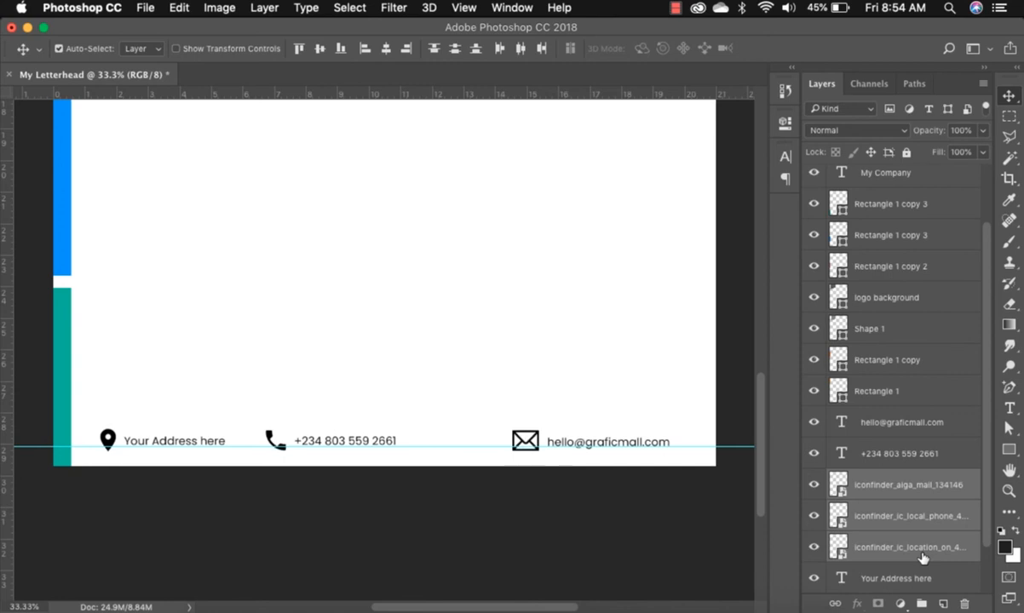
pyautogui.press('Down')
pyautogui.press('Down')
pyautogui.press('Down')
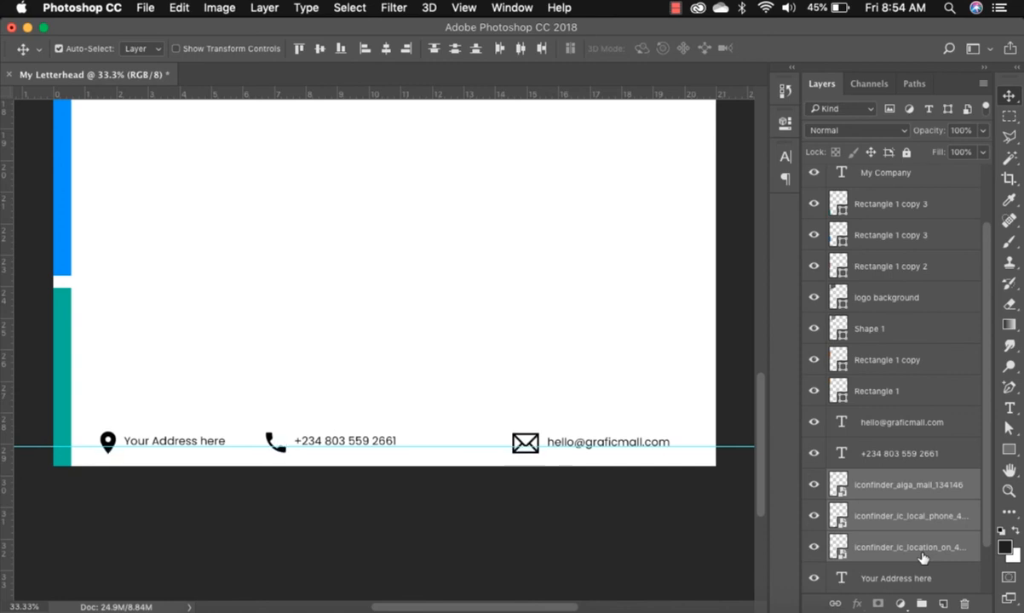
# Move the envelope icon and e-mail text left toward the phone number.
pyautogui.click(606, 368)
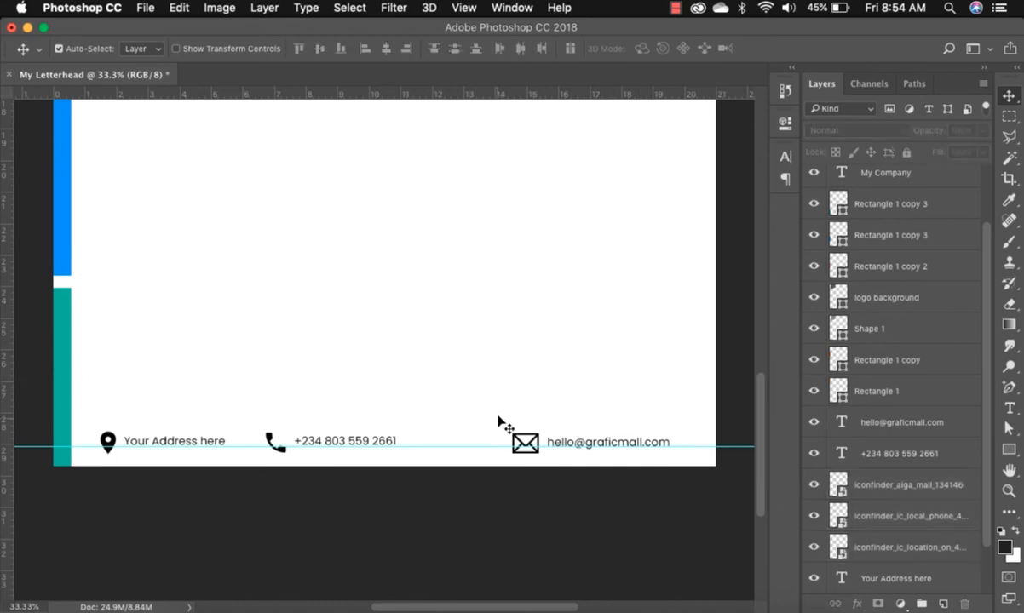
pyautogui.moveTo(491, 403); pyautogui.dragTo(644, 466)
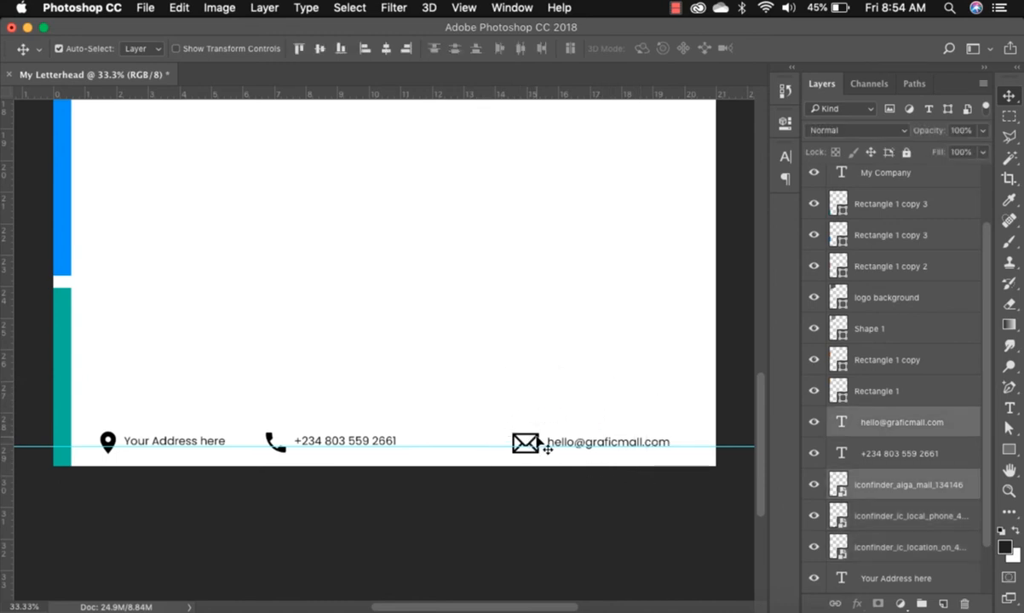
pyautogui.moveTo(533, 437); pyautogui.dragTo(468, 435)
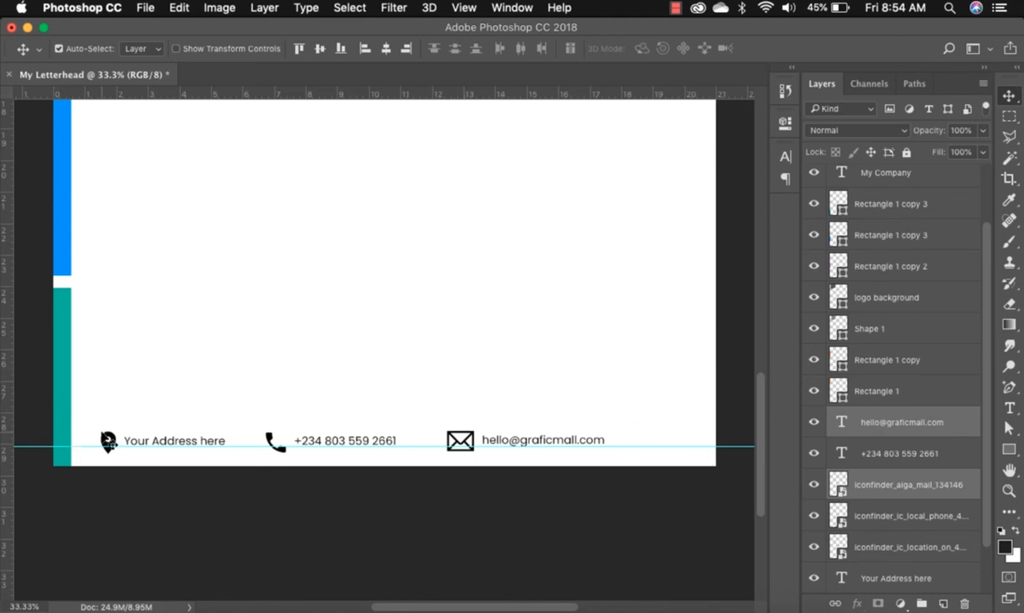
# Center the whole contact row across the page and fit the letterhead on screen.
pyautogui.moveTo(102, 393); pyautogui.dragTo(530, 492)
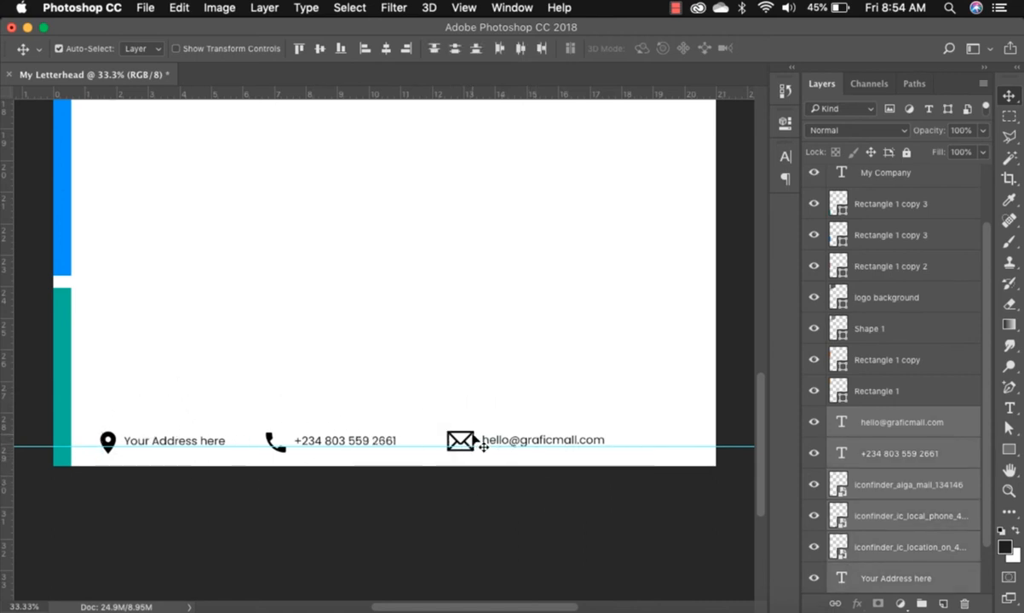
pyautogui.moveTo(475, 440); pyautogui.dragTo(508, 439)
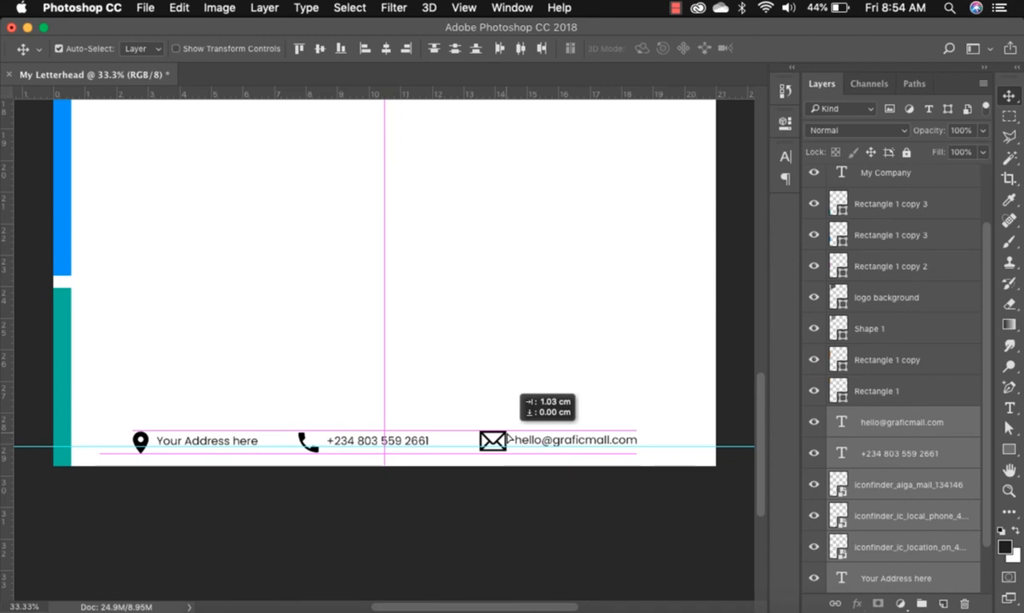
pyautogui.moveTo(507, 439); pyautogui.dragTo(508, 439)
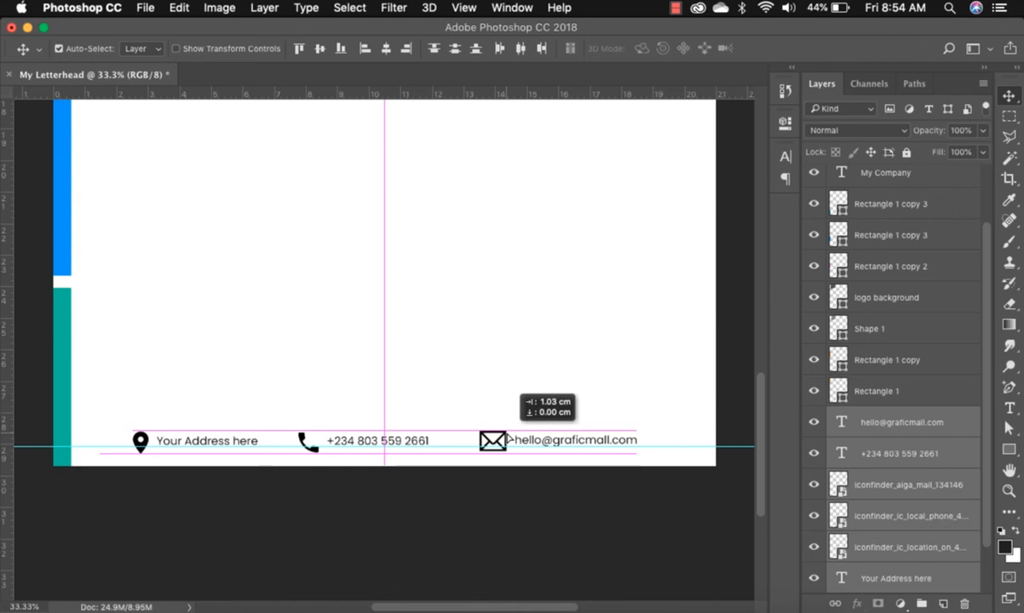
pyautogui.moveTo(508, 439); pyautogui.dragTo(507, 436)
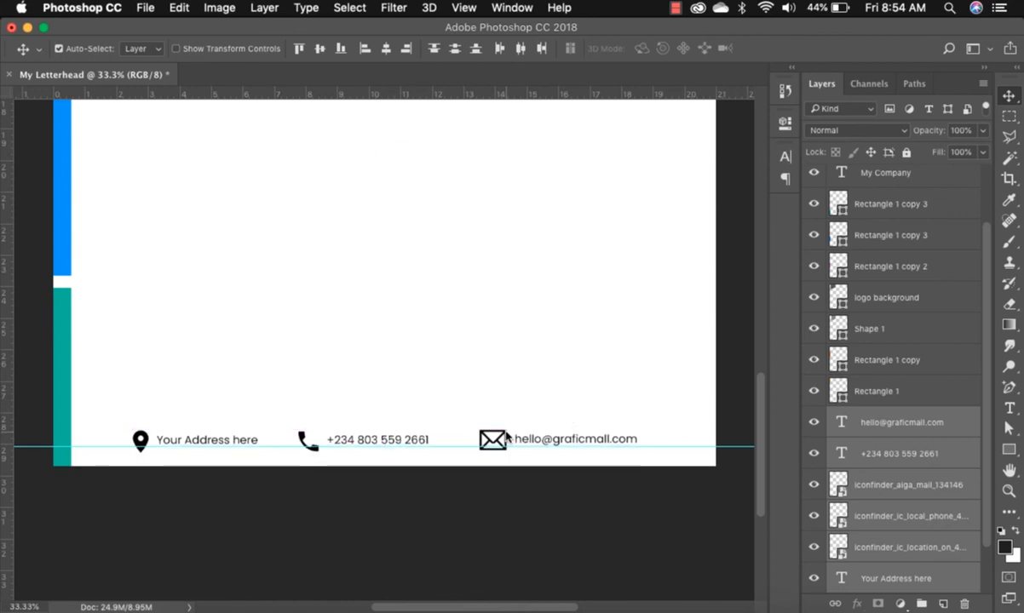
pyautogui.press('super')
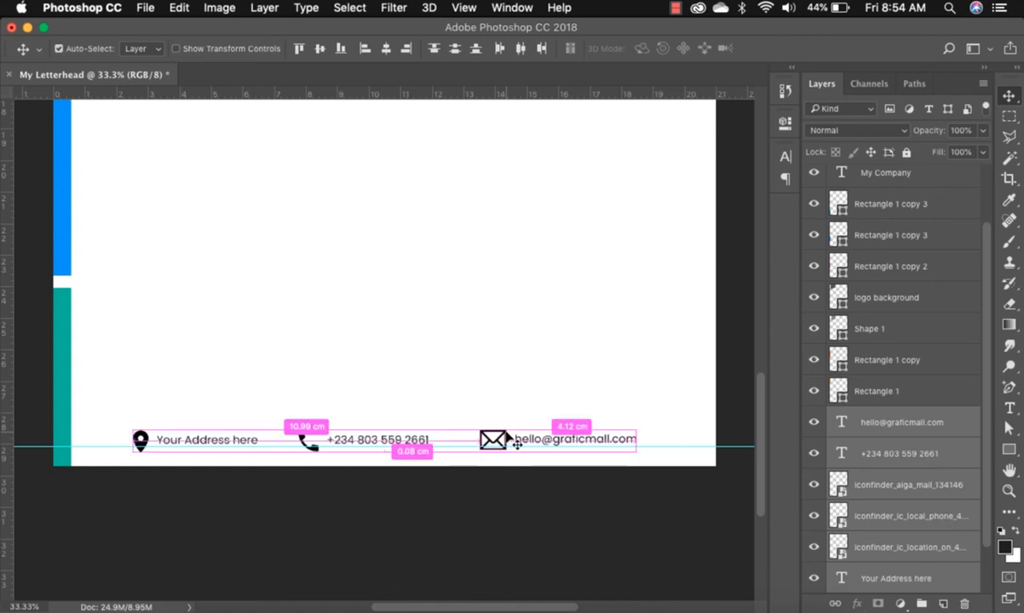
pyautogui.press('super+0')
pyautogui.click(604, 415)
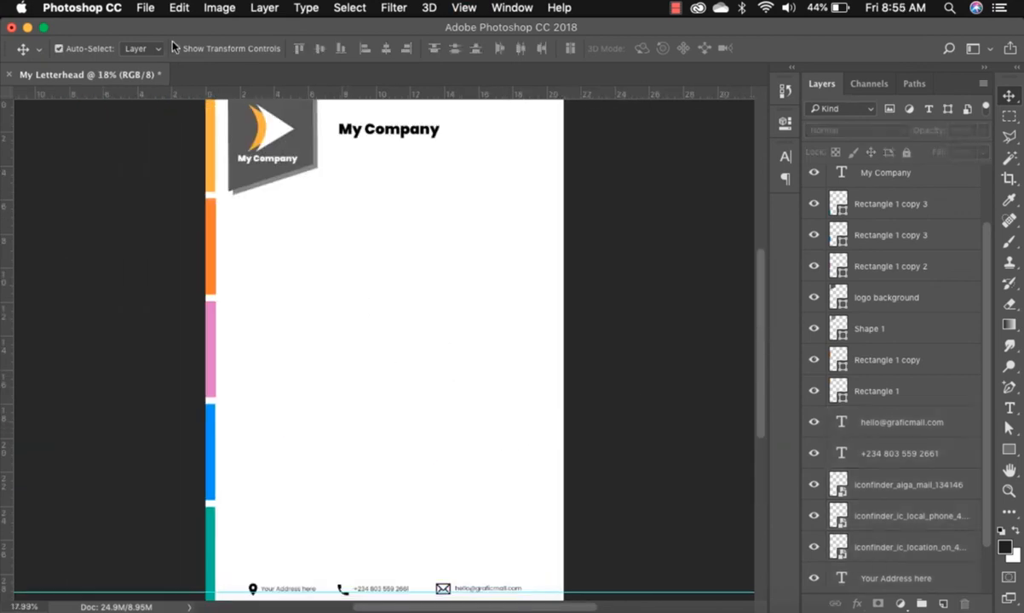
pyautogui.click(146, 12)
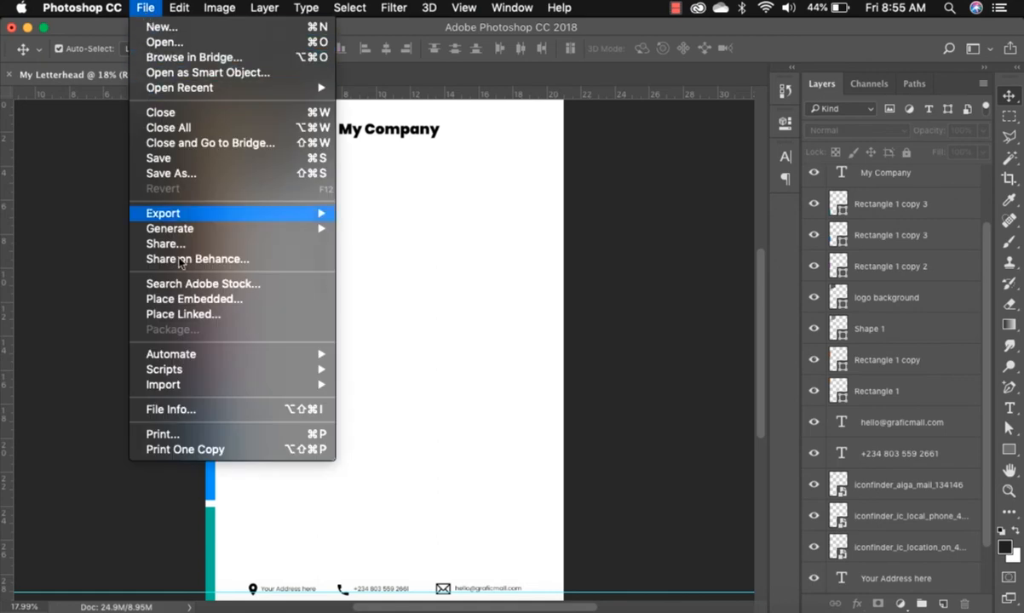
pyautogui.moveTo(181, 213)
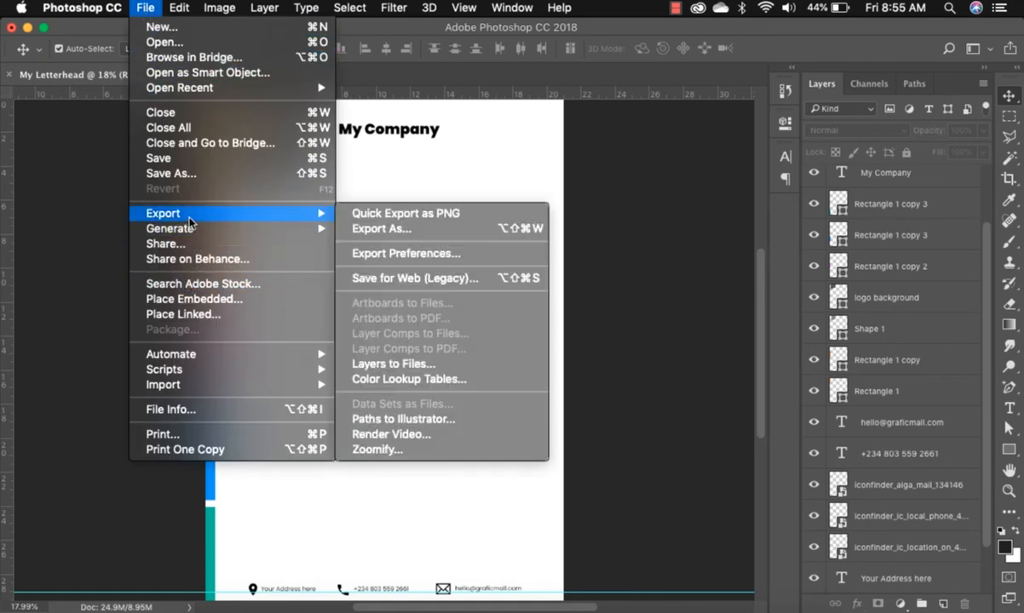
pyautogui.click(396, 237)
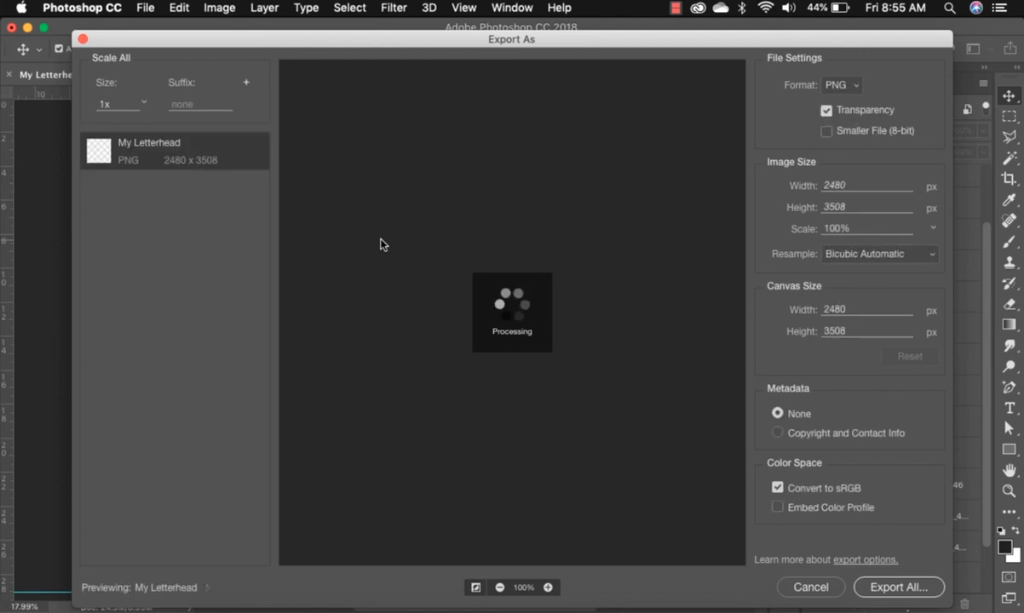
pyautogui.click(854, 85)
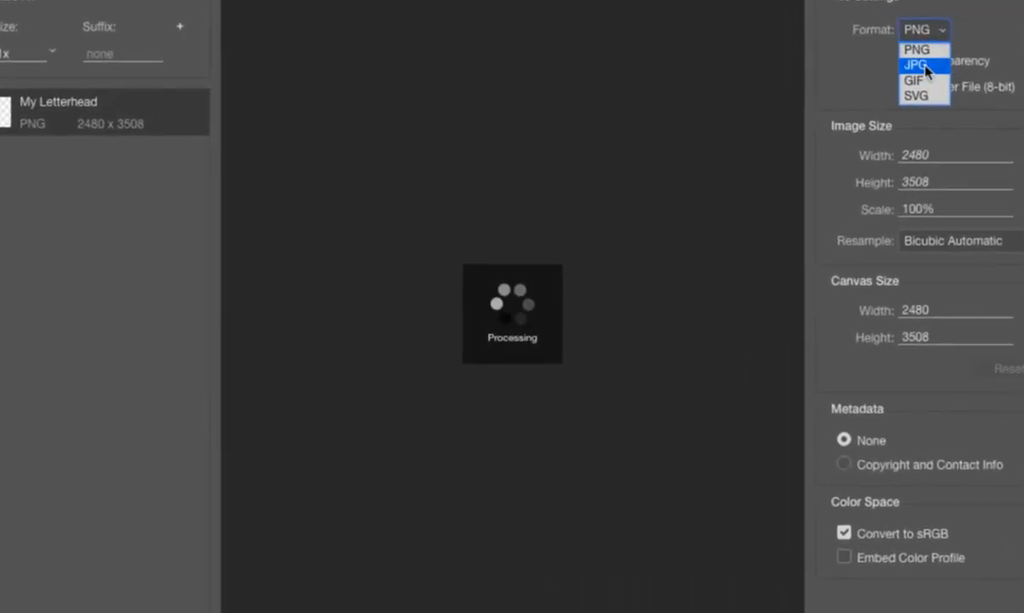
pyautogui.click(917, 65)
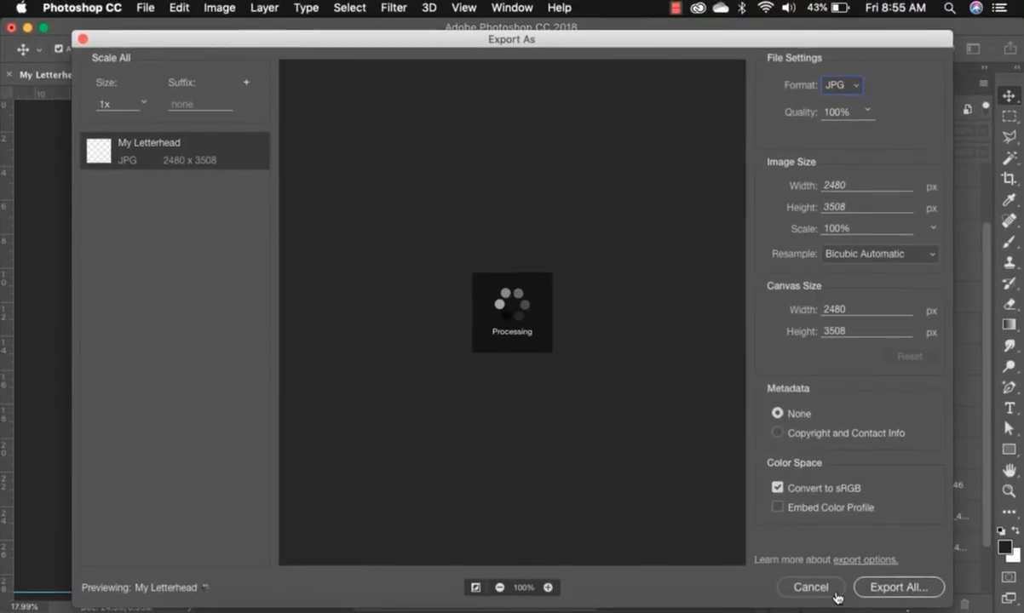
pyautogui.click(810, 588)
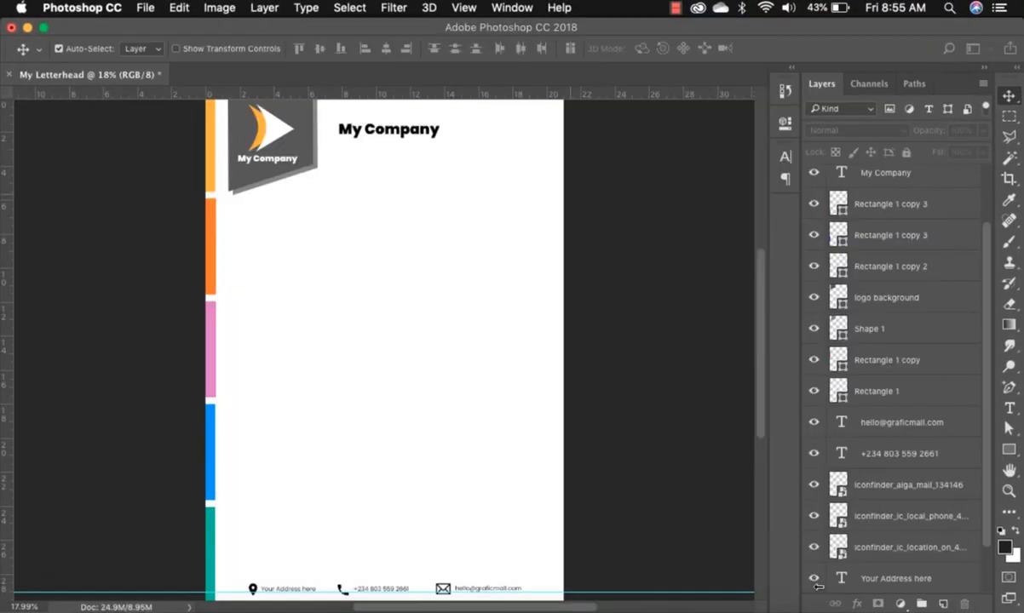
pyautogui.click(144, 8)
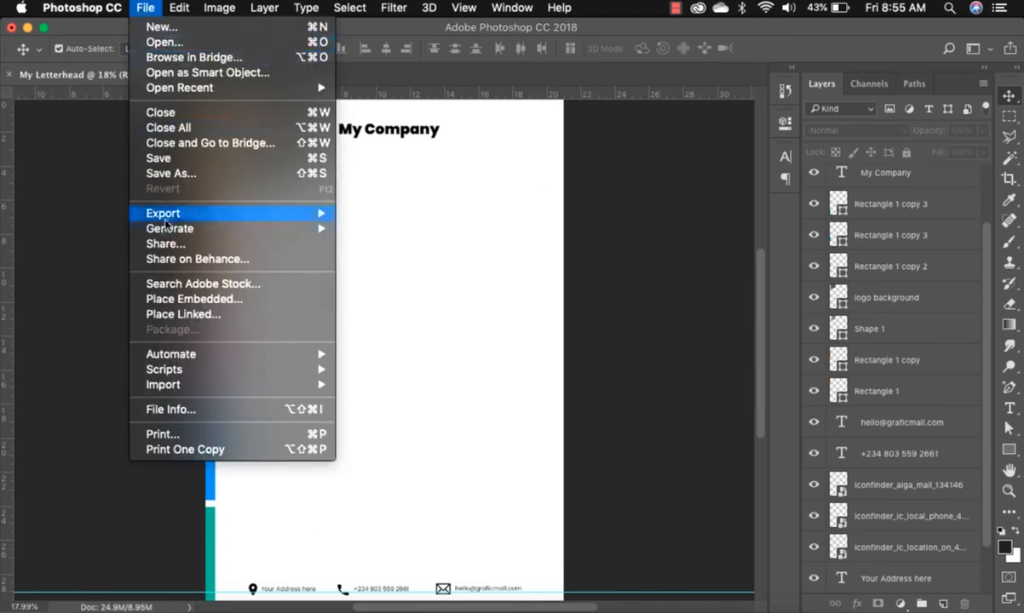
pyautogui.click(181, 175)
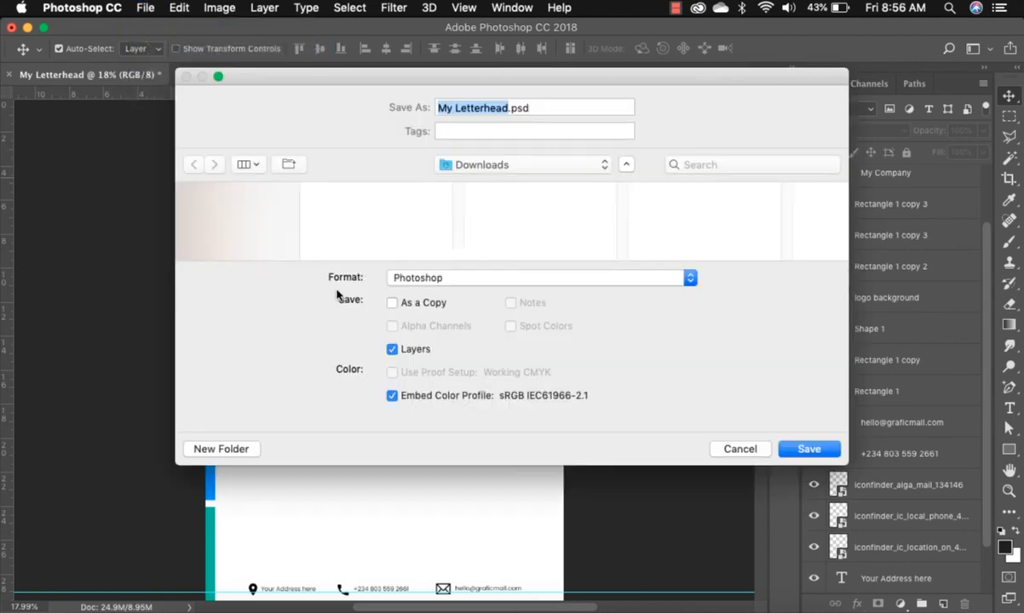
pyautogui.click(690, 278)
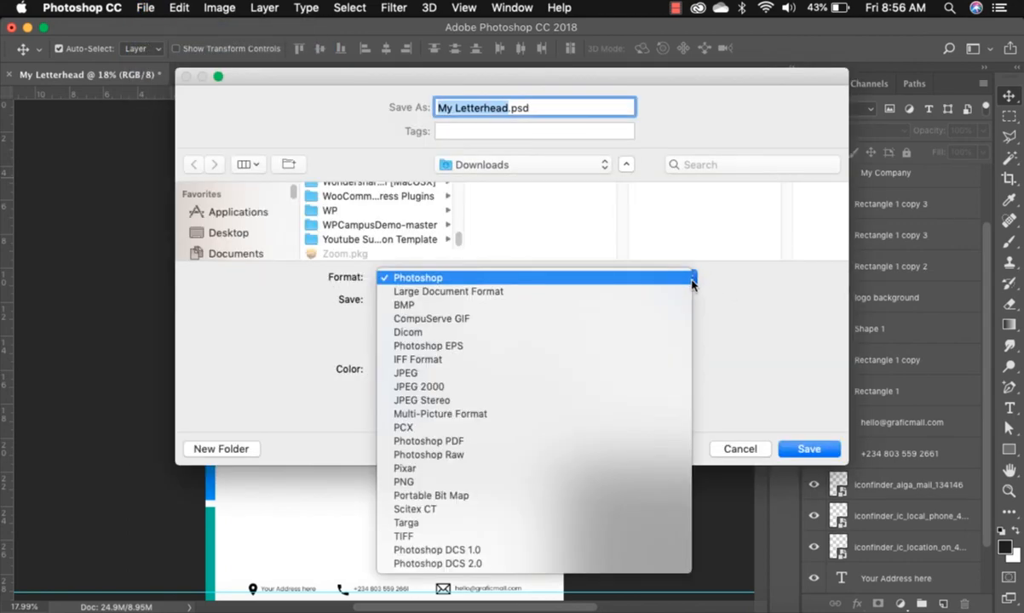
pyautogui.click(430, 441)
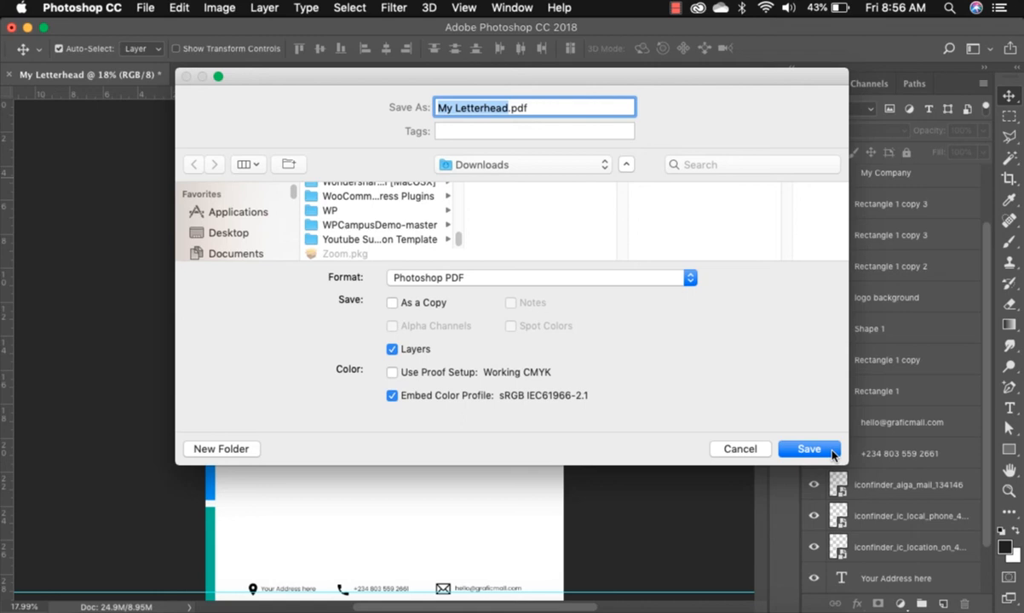
pyautogui.click(717, 450)
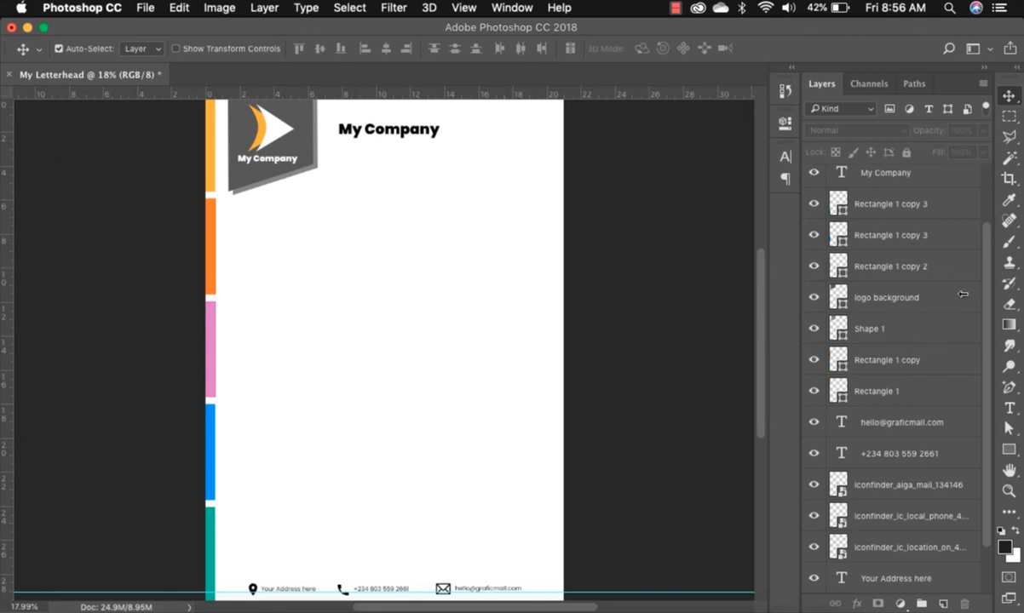
# Draw a paragraph box across the page body, fill it with Lorem Ipsum and select all.
pyautogui.click(1011, 409)
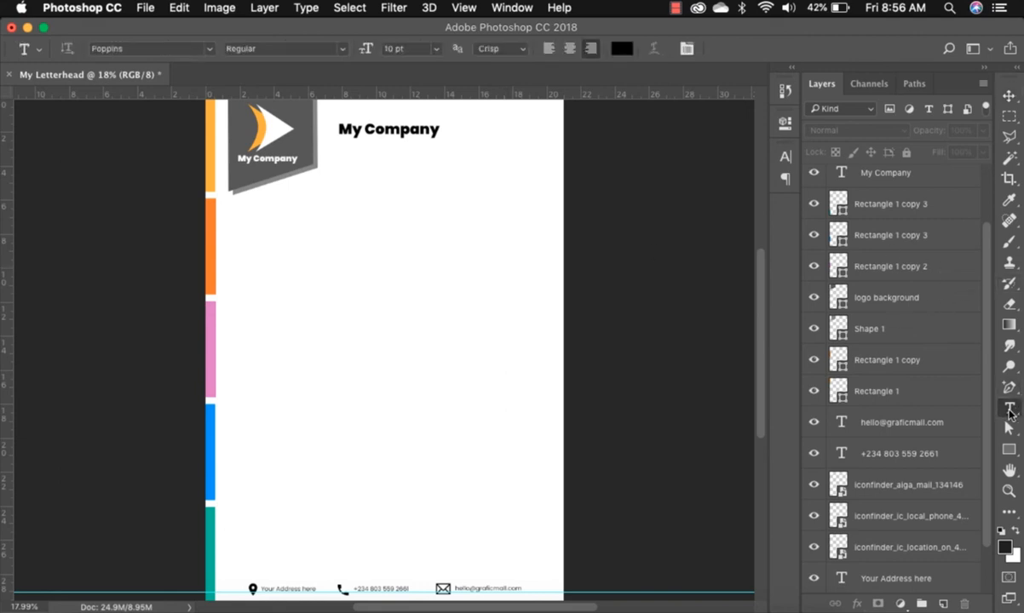
pyautogui.click(306, 10)
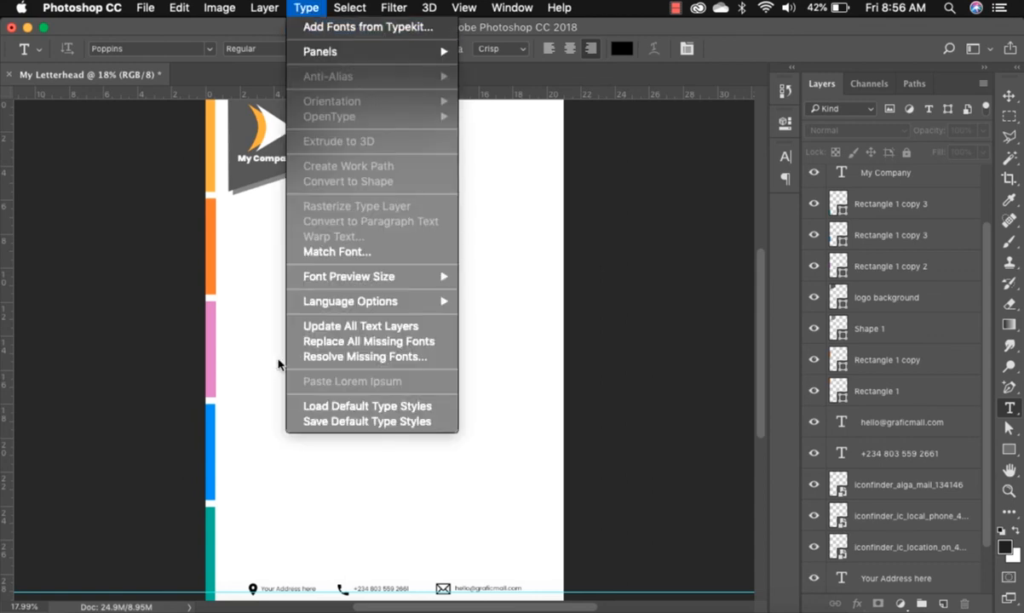
pyautogui.click(262, 309)
pyautogui.moveTo(247, 246); pyautogui.dragTo(530, 567)
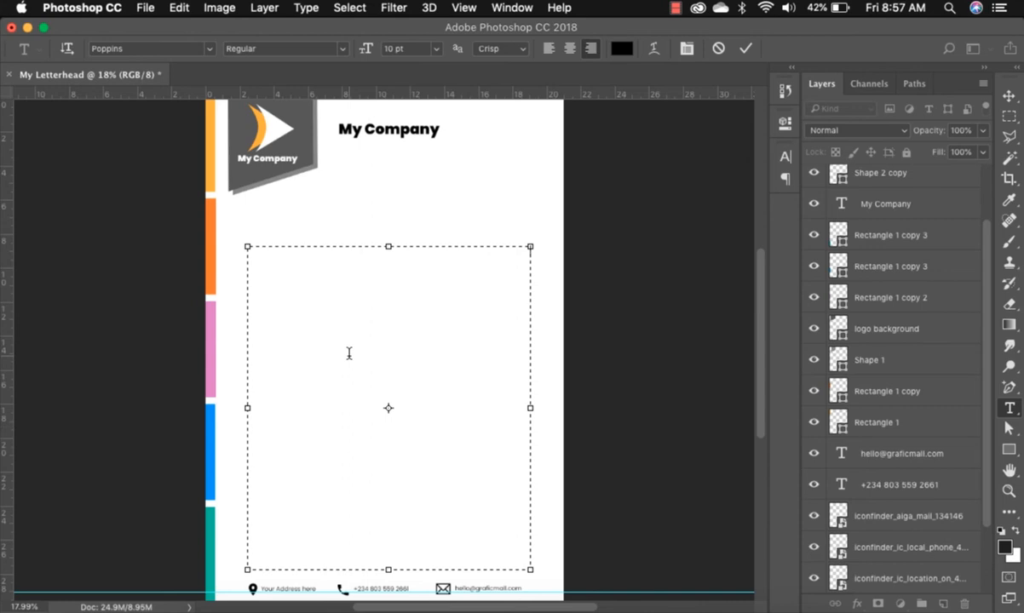
pyautogui.click(307, 10)
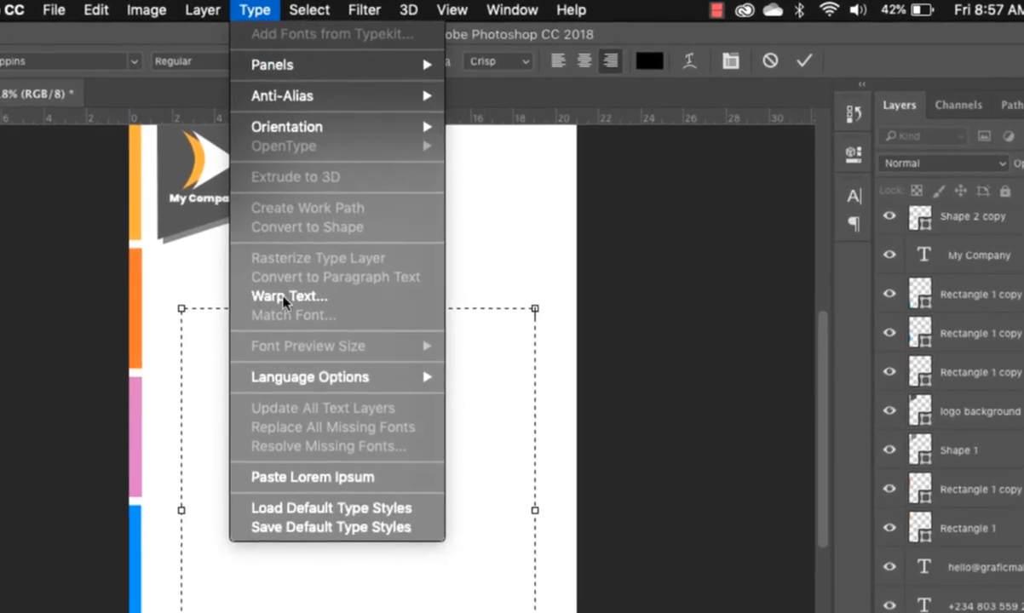
pyautogui.click(314, 478)
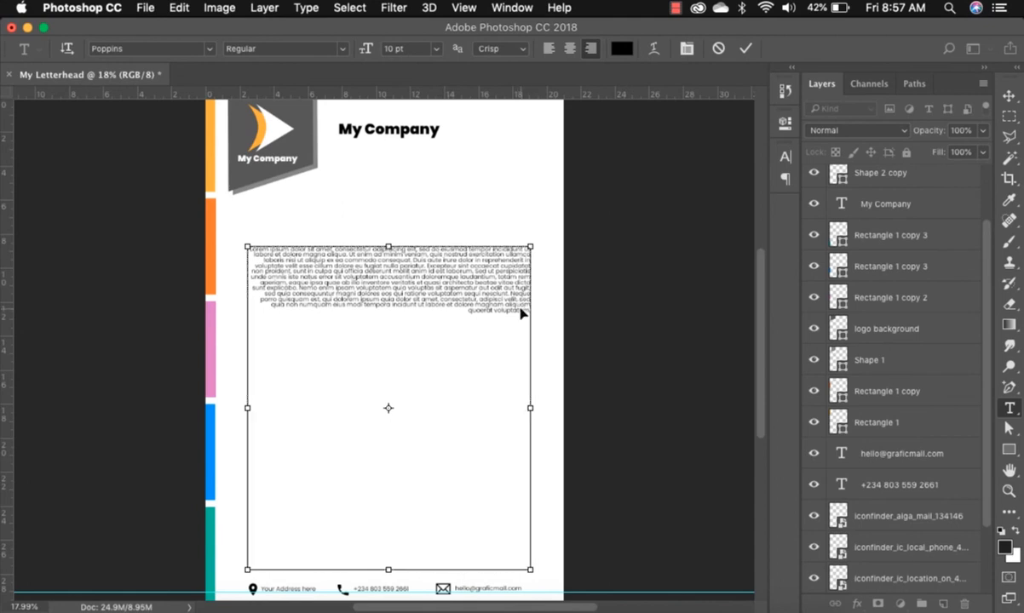
pyautogui.press('super+a')
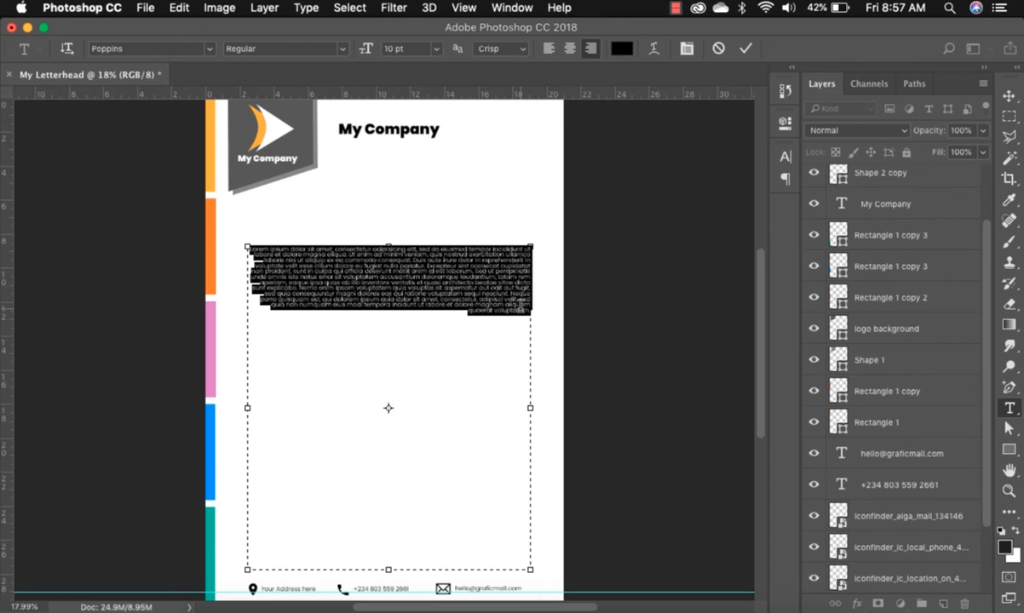
# Left-align the lorem ipsum paragraph and give it 12 pt size with Auto leading.
pyautogui.click(788, 158)
pyautogui.click(632, 177)
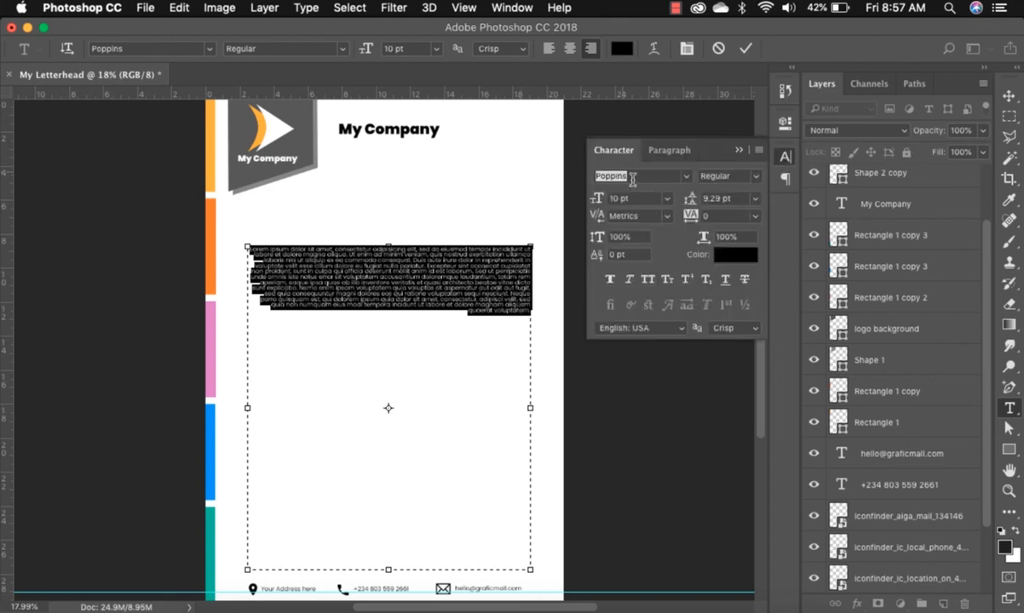
pyautogui.click(666, 151)
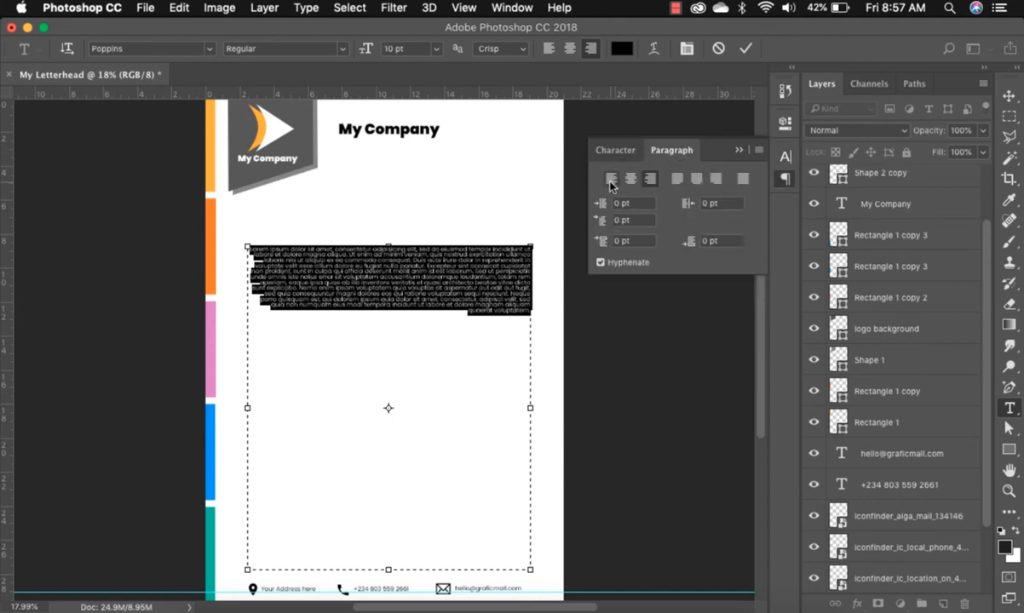
pyautogui.click(610, 181)
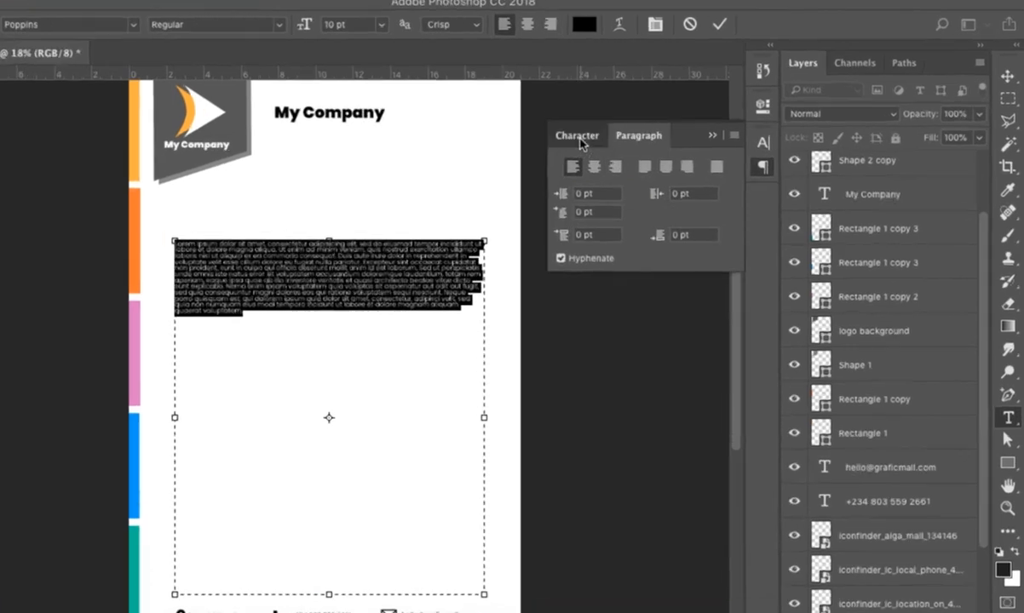
pyautogui.click(618, 154)
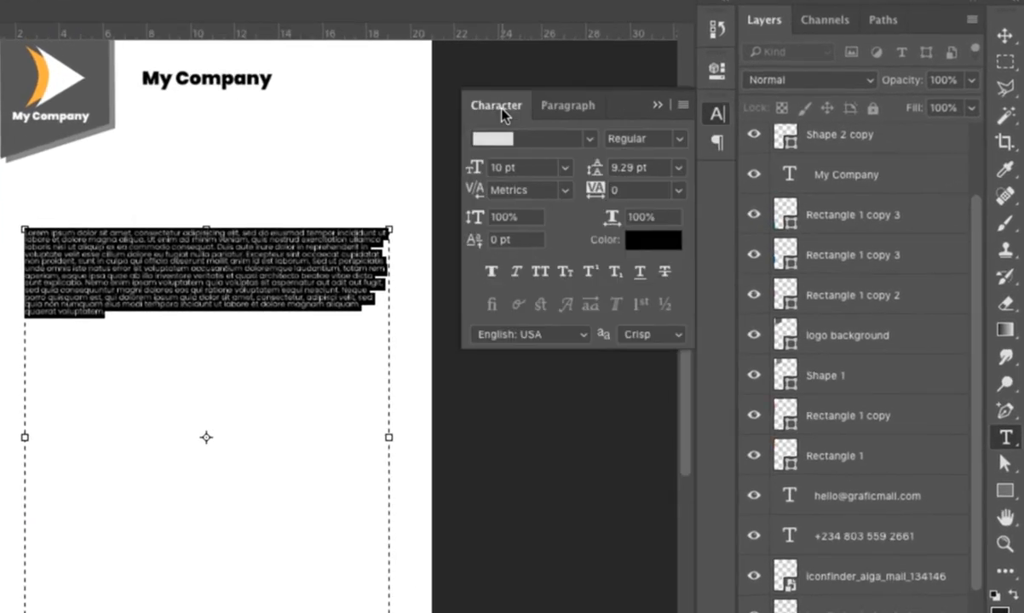
pyautogui.click(564, 168)
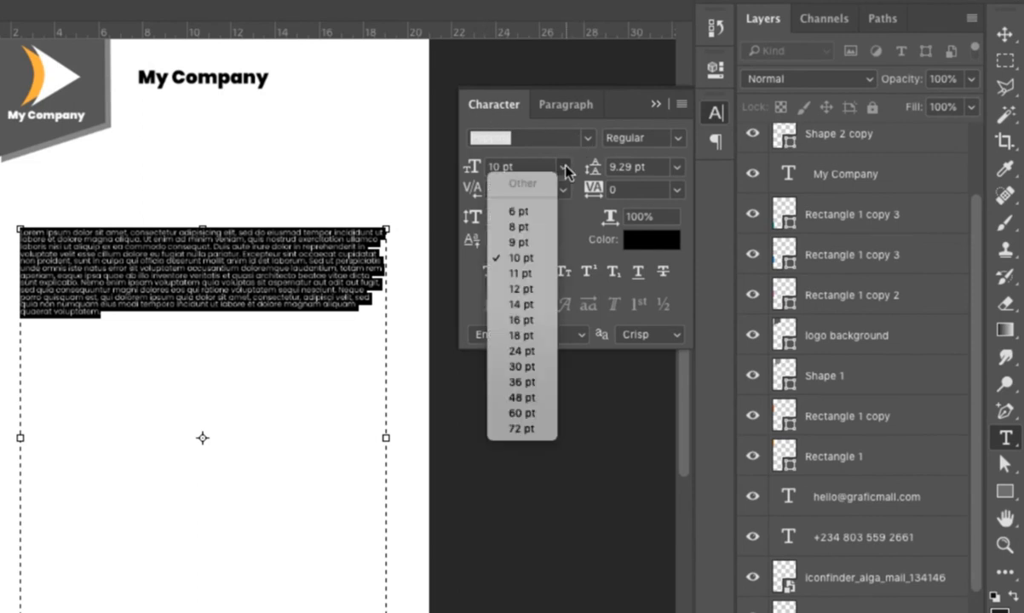
pyautogui.click(523, 291)
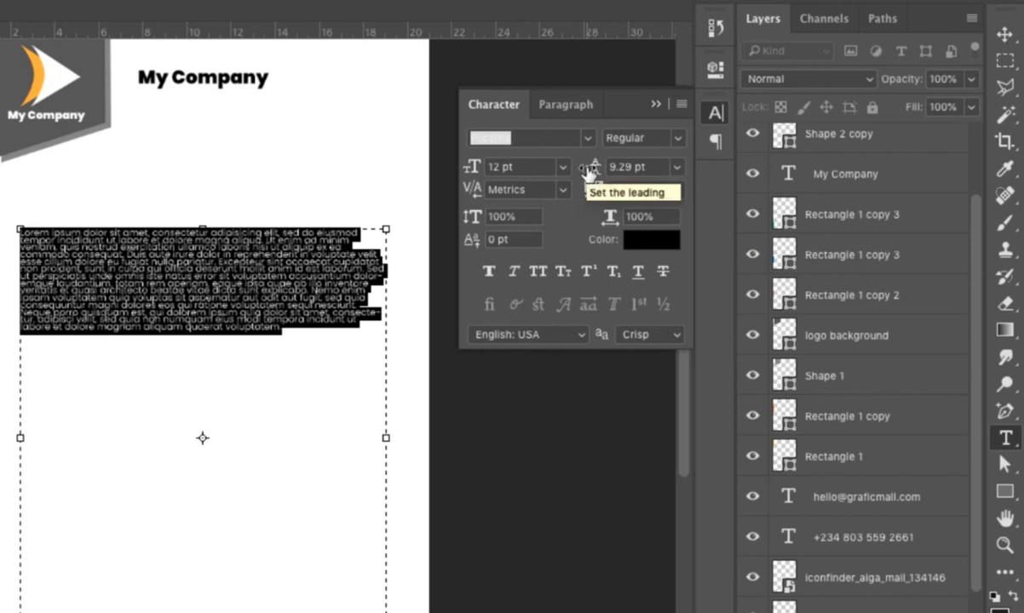
pyautogui.click(678, 167)
pyautogui.click(652, 194)
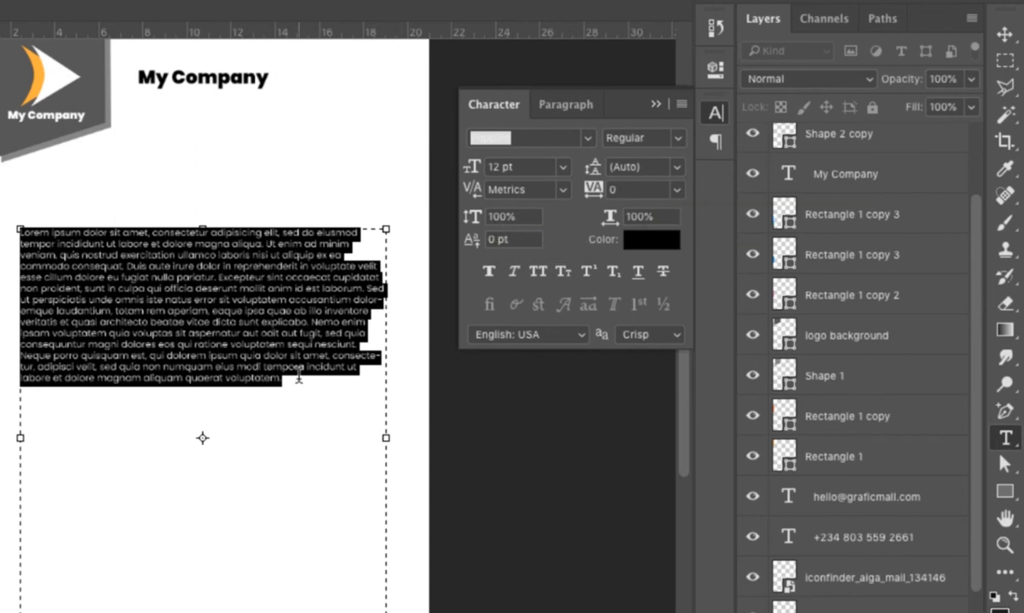
# Double the lorem ipsum text by copying the paragraph and pasting it after the last word.
pyautogui.rightClick(259, 319)
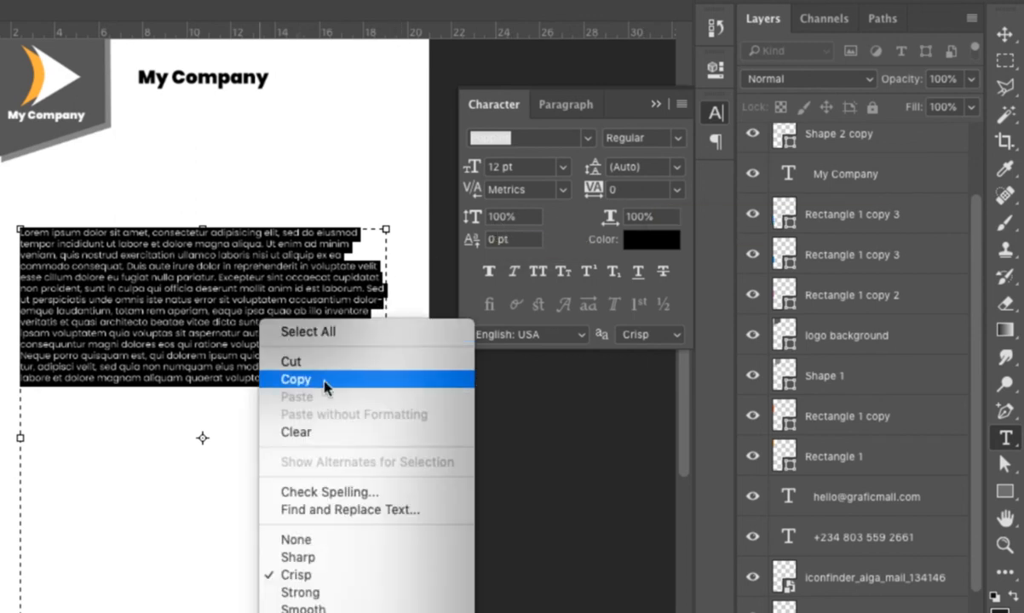
pyautogui.click(320, 387)
pyautogui.click(292, 376)
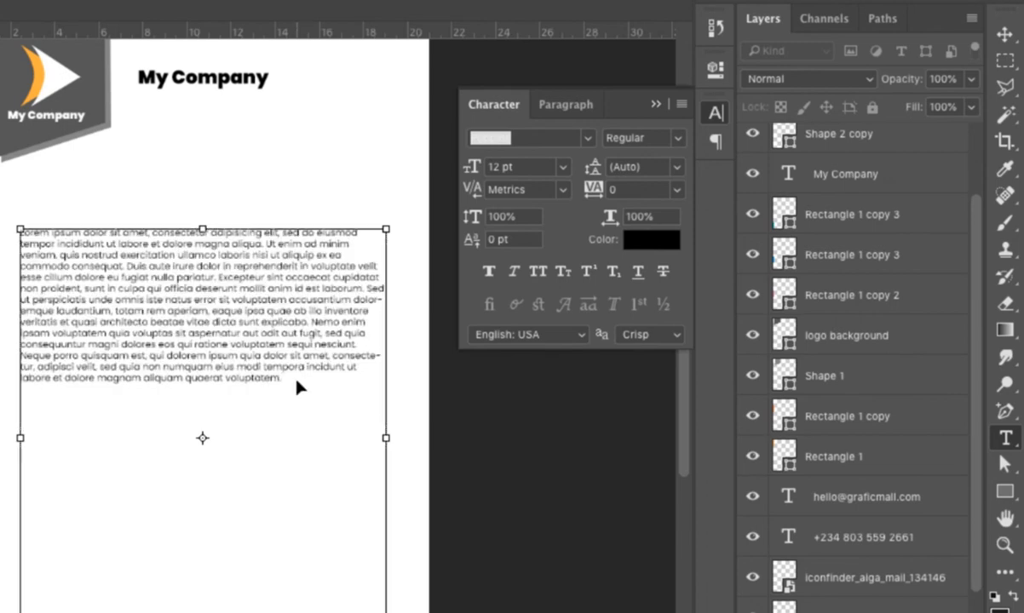
pyautogui.hotkey('ctrl', 'v')
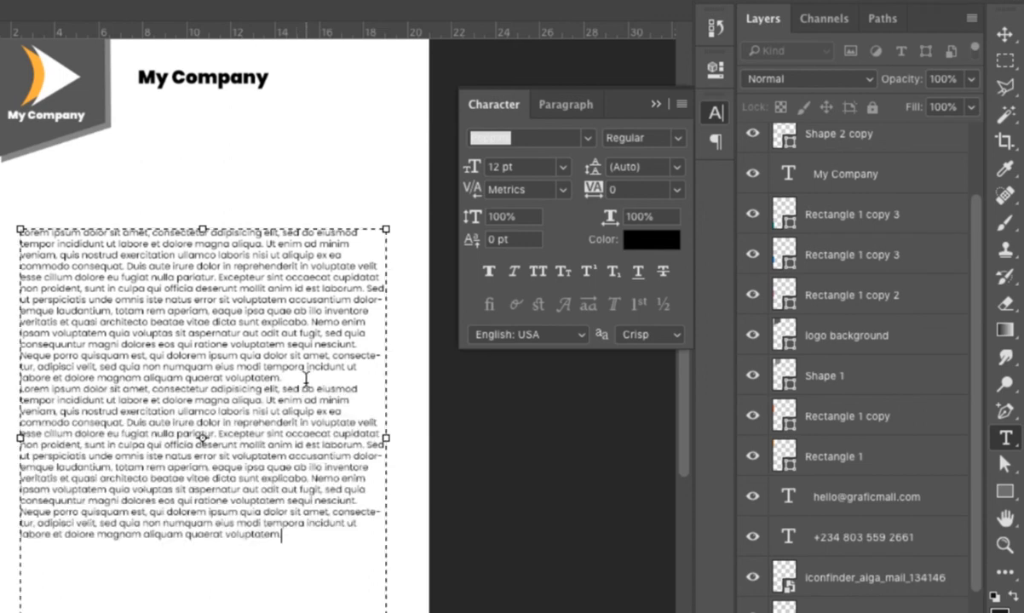
# Trim the text box to 14.50 cm tall and move the body block slightly lower.
pyautogui.moveTo(202, 610); pyautogui.dragTo(213, 550)
pyautogui.click(1005, 35)
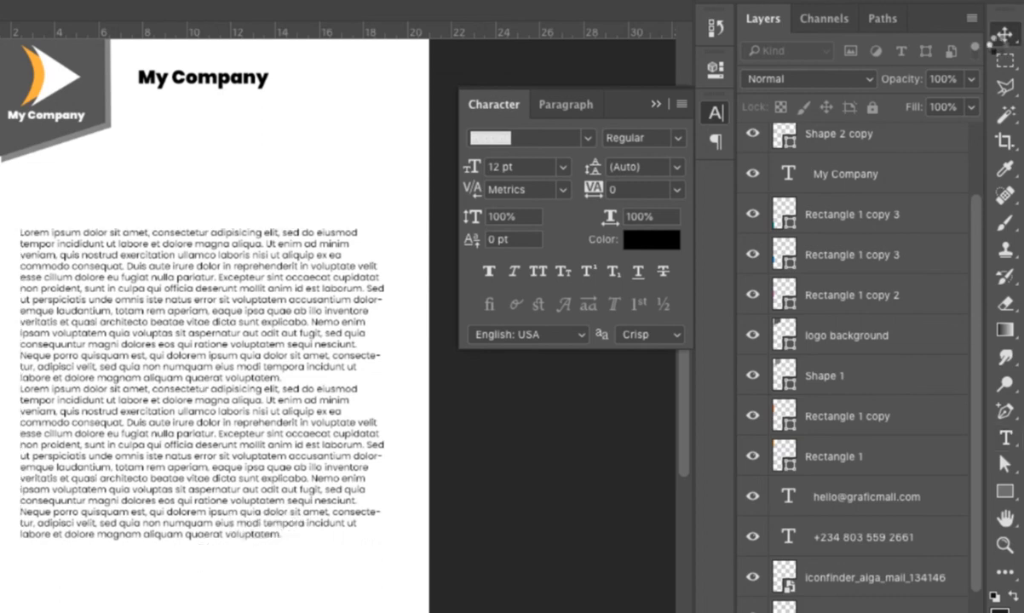
pyautogui.moveTo(173, 312); pyautogui.dragTo(170, 345)
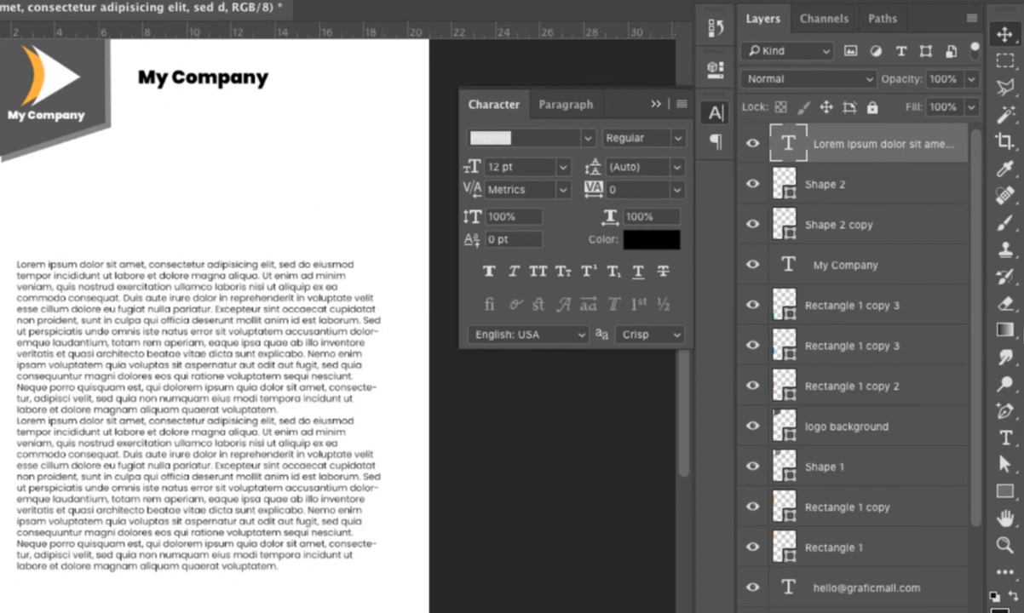
pyautogui.click(1006, 448)
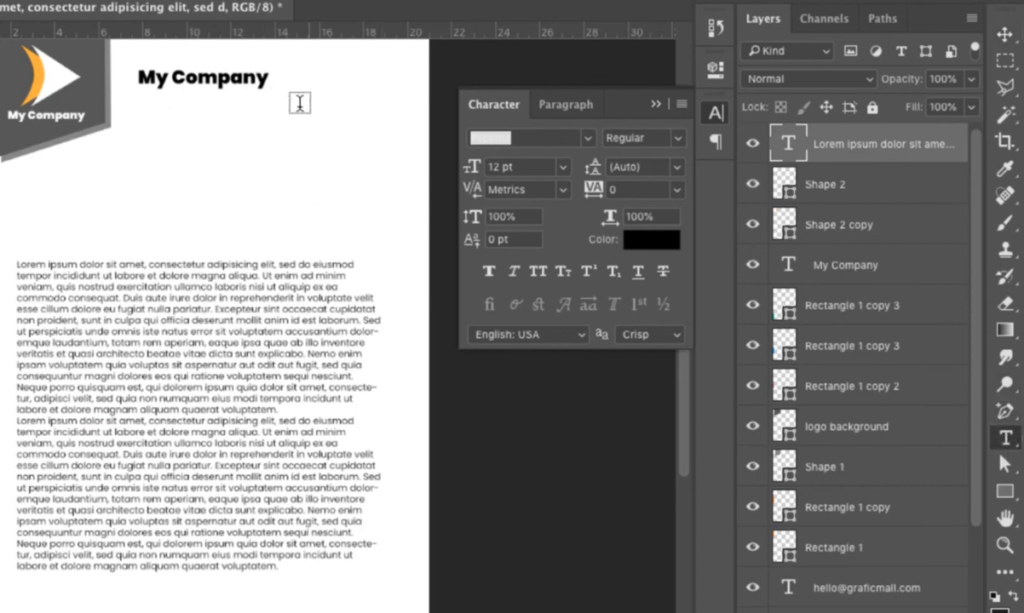
# Paste lorem ipsum into a small box under My Company, raise it slightly, and nudge the body text.
pyautogui.moveTo(278, 114); pyautogui.dragTo(410, 221)
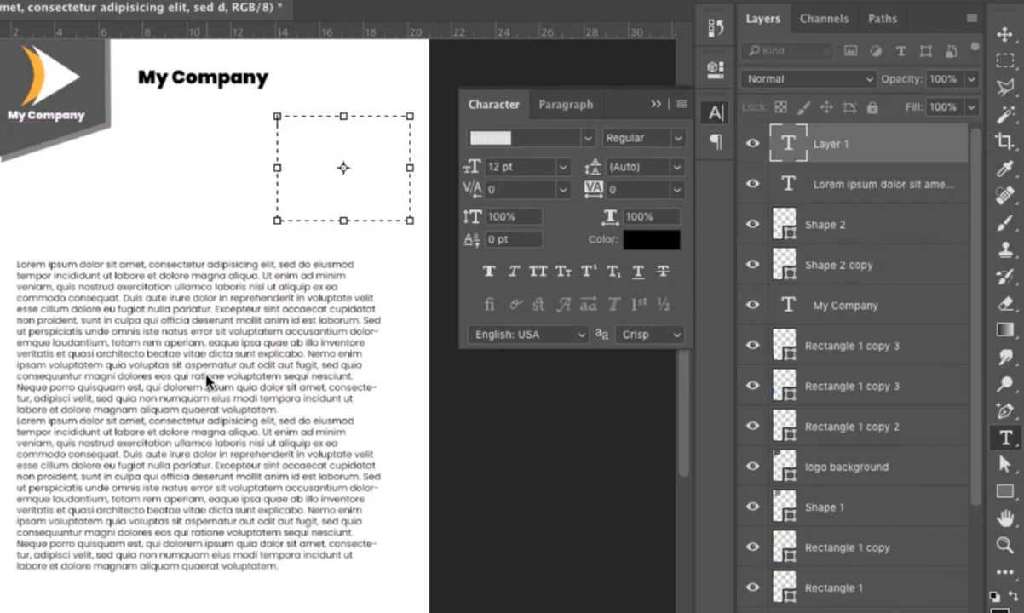
pyautogui.rightClick(326, 162)
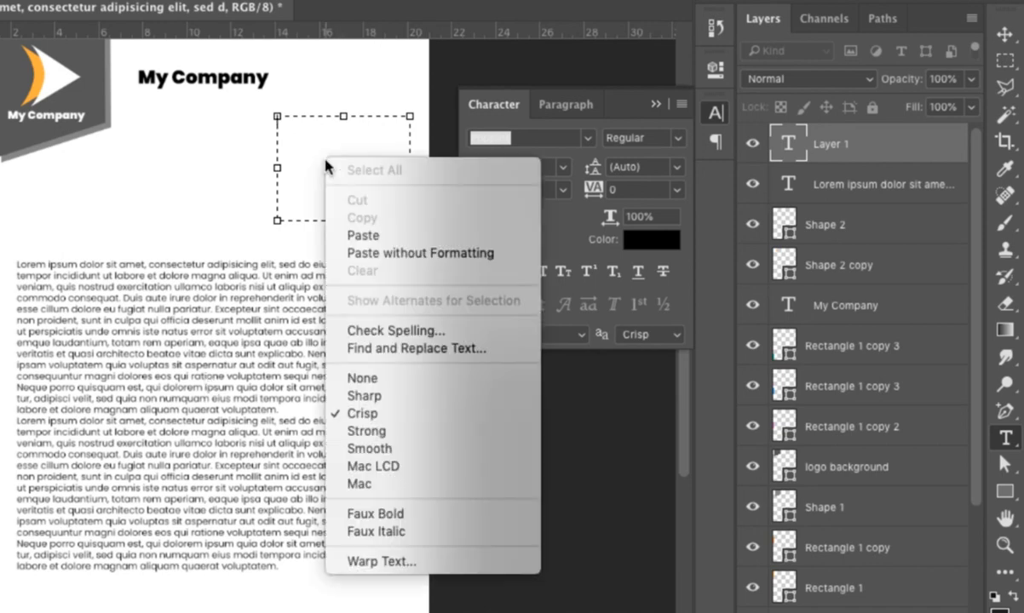
pyautogui.click(374, 235)
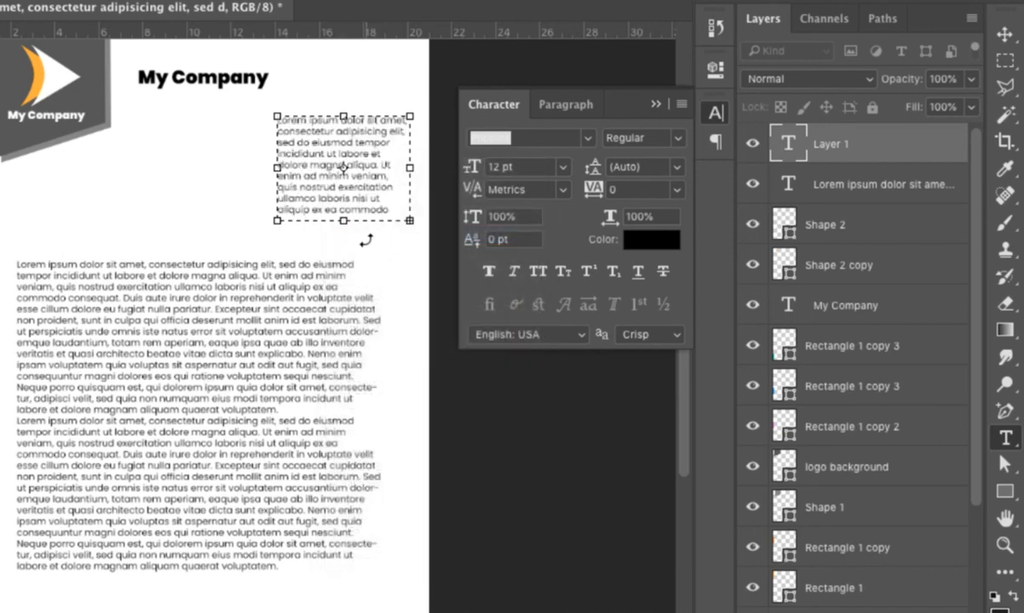
pyautogui.press('super')
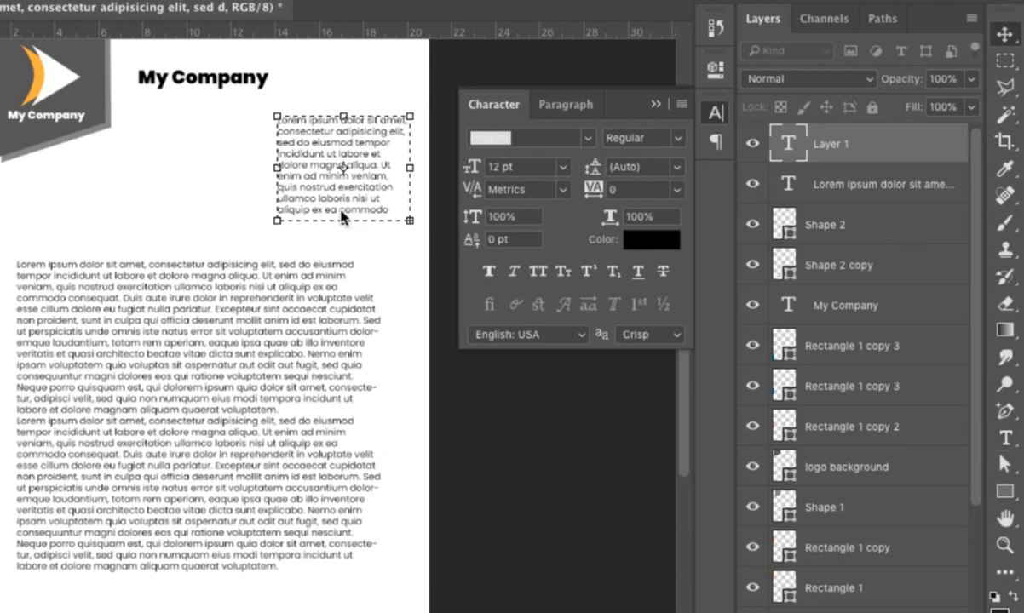
pyautogui.press('super+Return')
pyautogui.moveTo(342, 222); pyautogui.dragTo(341, 219)
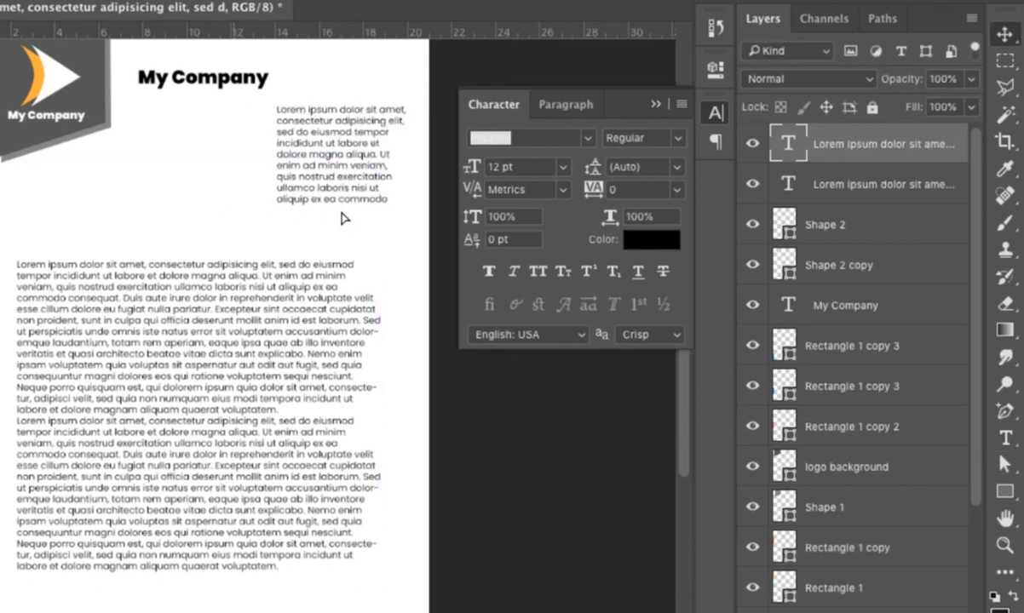
pyautogui.moveTo(243, 361); pyautogui.dragTo(246, 359)
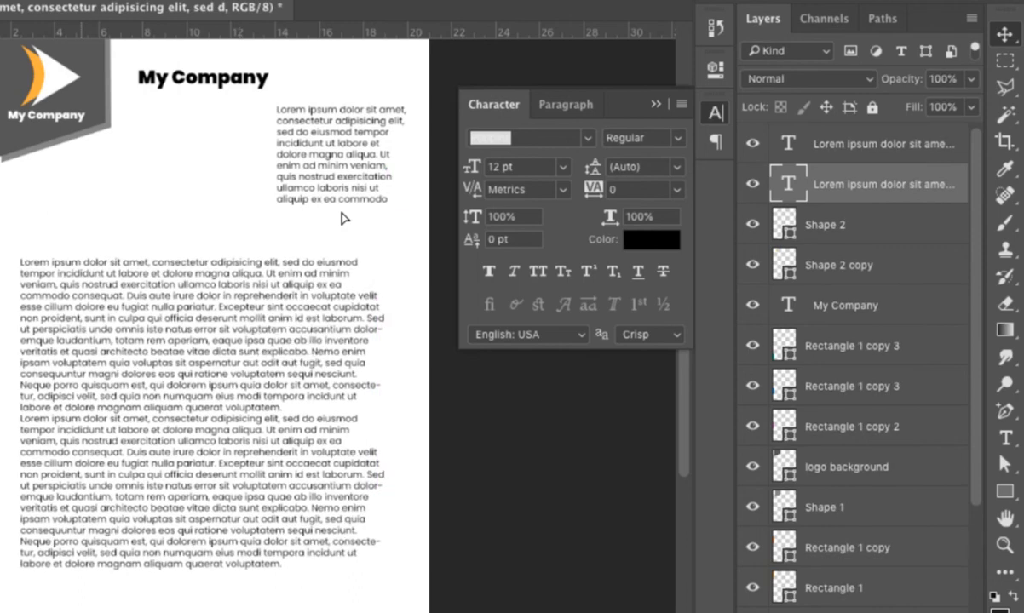